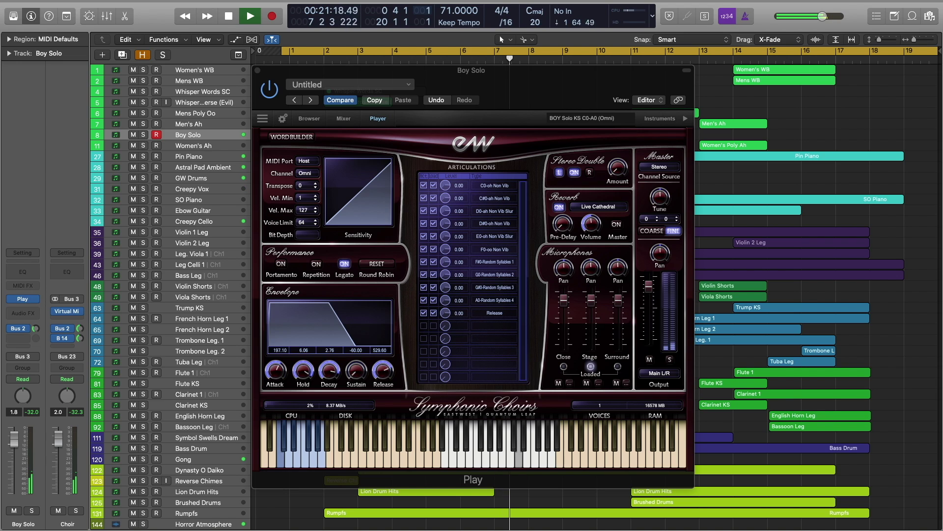
Show the instrument settings for GW Glock, Leg Celli 1, Mens Poly Oo, Violin 1 Leg and Lion Drum Hits.
{"action": "left_click", "coordinate": [190, 178]}
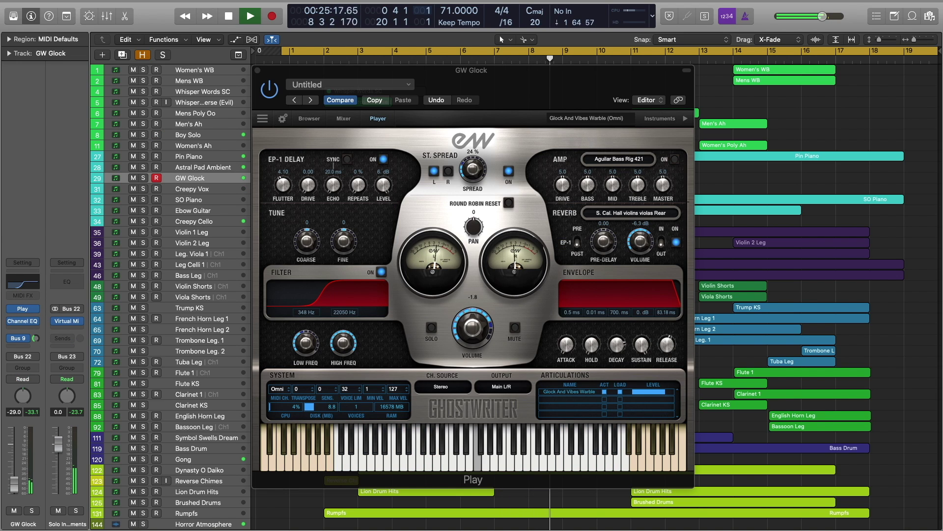
{"action": "left_click", "coordinate": [190, 264]}
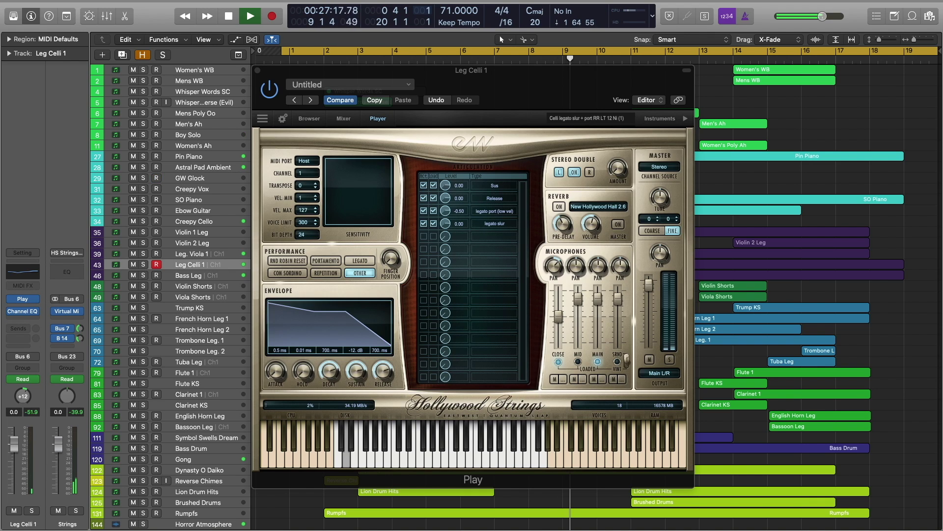
{"action": "left_click", "coordinate": [190, 178]}
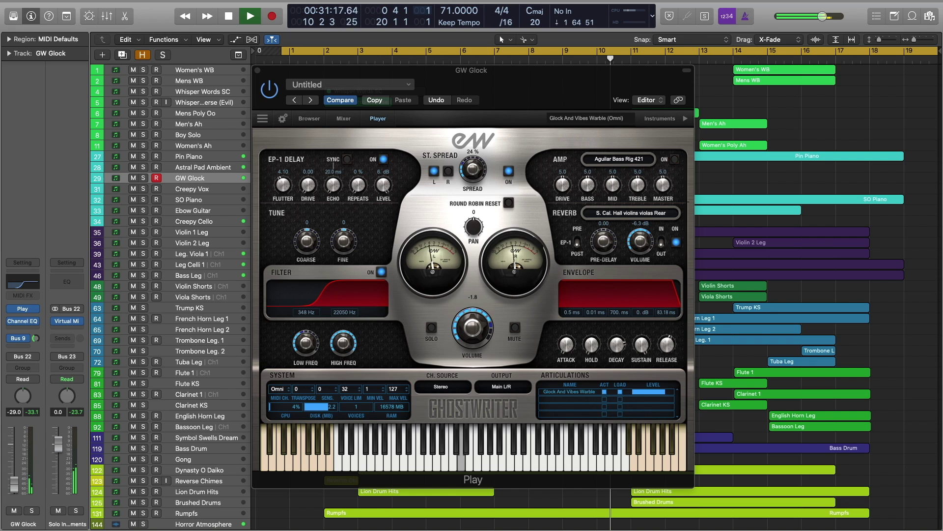
{"action": "left_click", "coordinate": [189, 264]}
{"action": "left_click", "coordinate": [190, 113]}
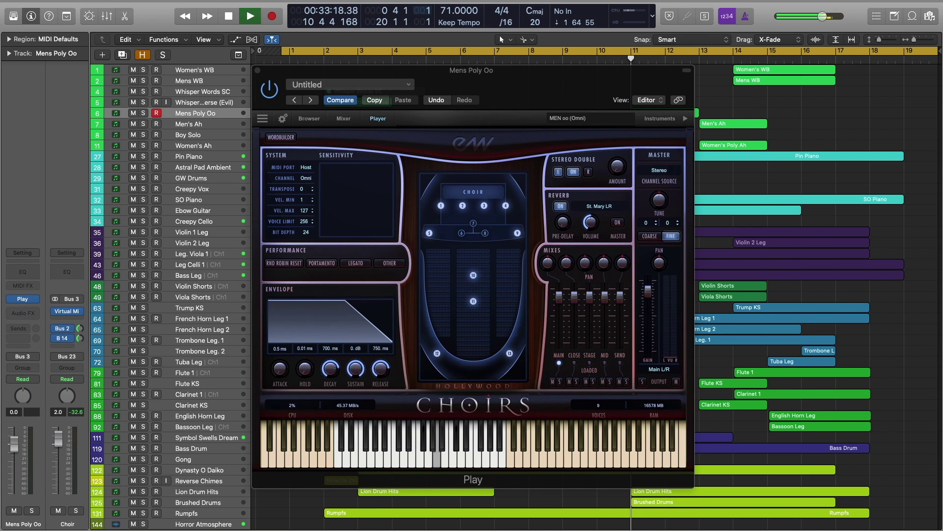
{"action": "left_click", "coordinate": [189, 232]}
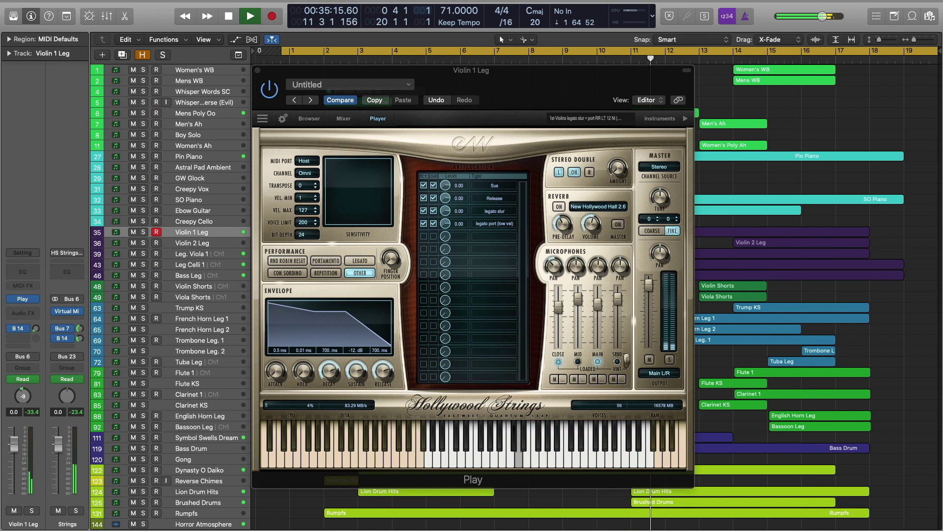
{"action": "left_click", "coordinate": [190, 492]}
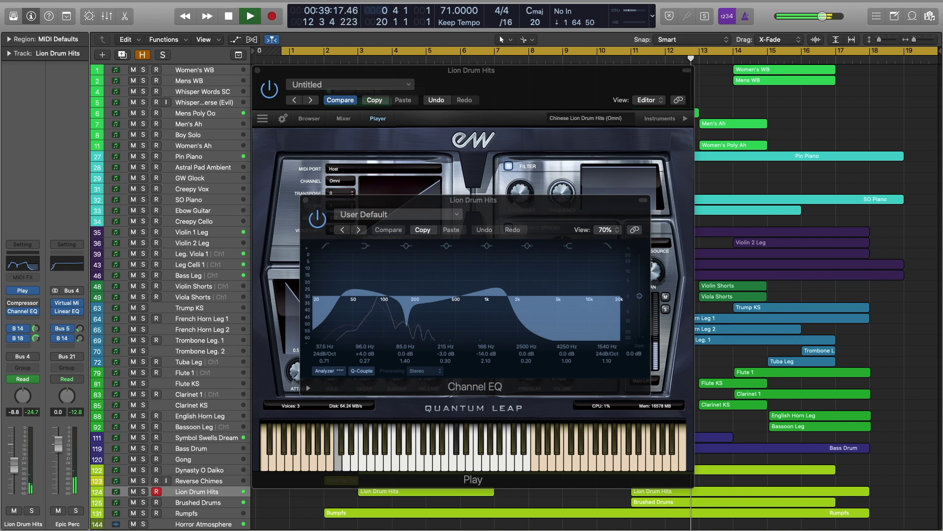
Continue through Violin Shorts, French Horn, Flute 1, Brushed Drums, Women's WB and SO Piano, ending on Pin Piano.
{"action": "left_click", "coordinate": [190, 286]}
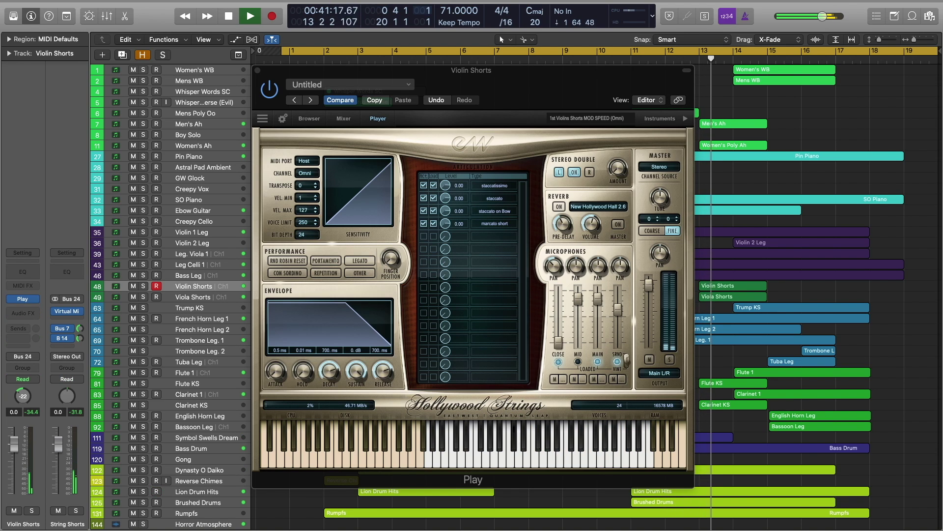
{"action": "left_click", "coordinate": [190, 318]}
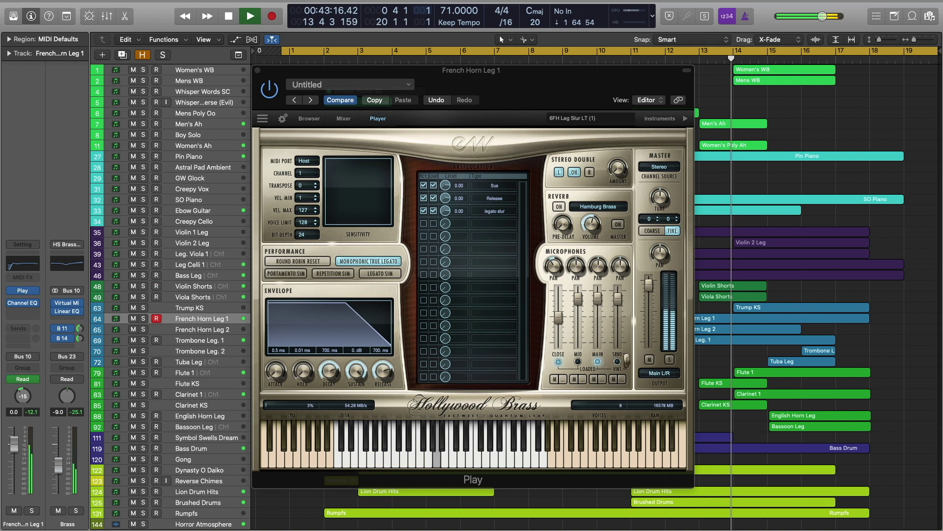
{"action": "left_click", "coordinate": [190, 372]}
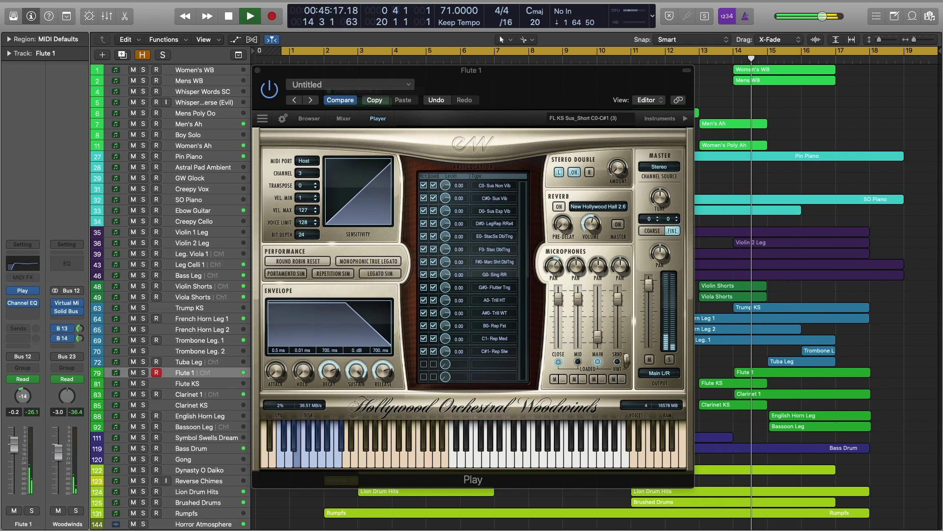
{"action": "left_click", "coordinate": [190, 502]}
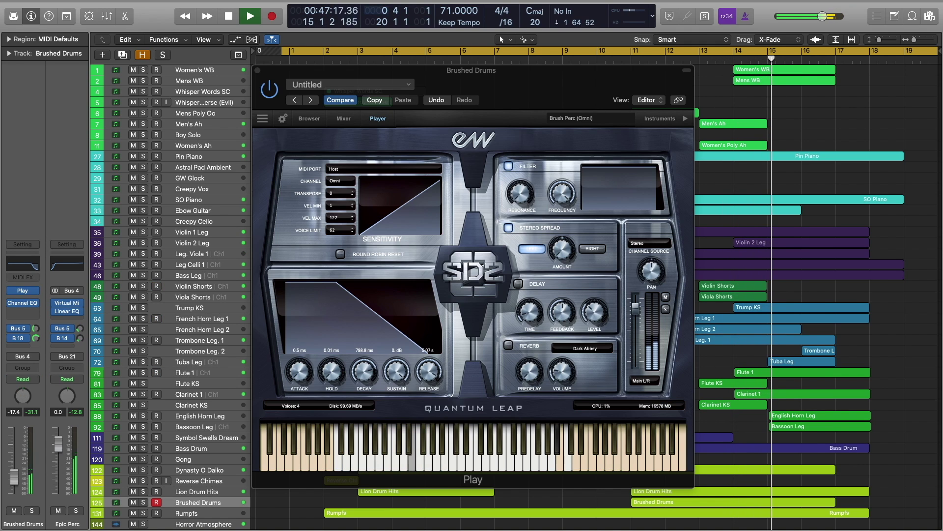
{"action": "left_click", "coordinate": [190, 232]}
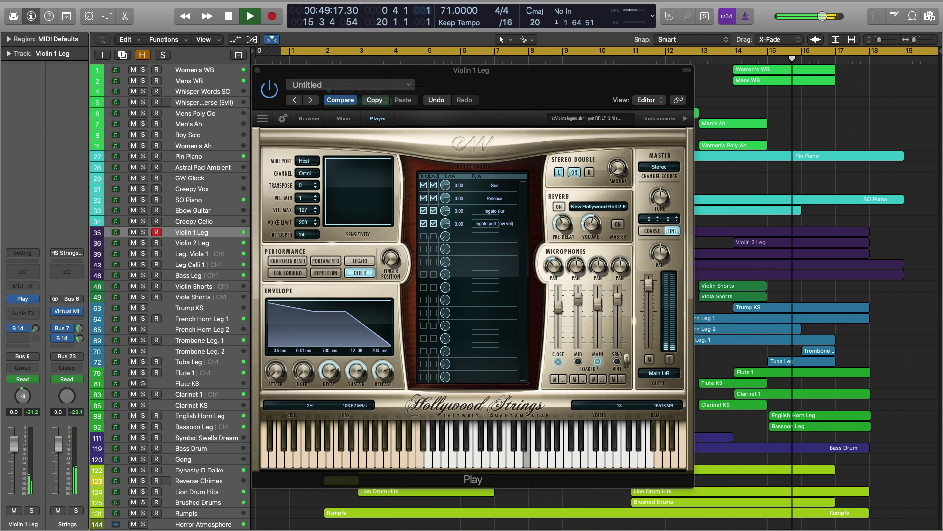
{"action": "left_click", "coordinate": [190, 70]}
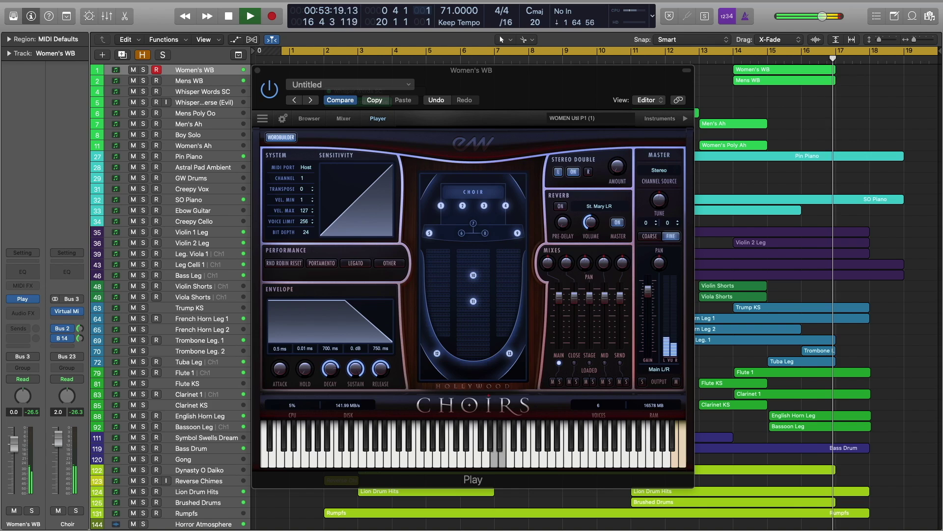
{"action": "left_click", "coordinate": [189, 200]}
{"action": "left_click", "coordinate": [189, 156]}
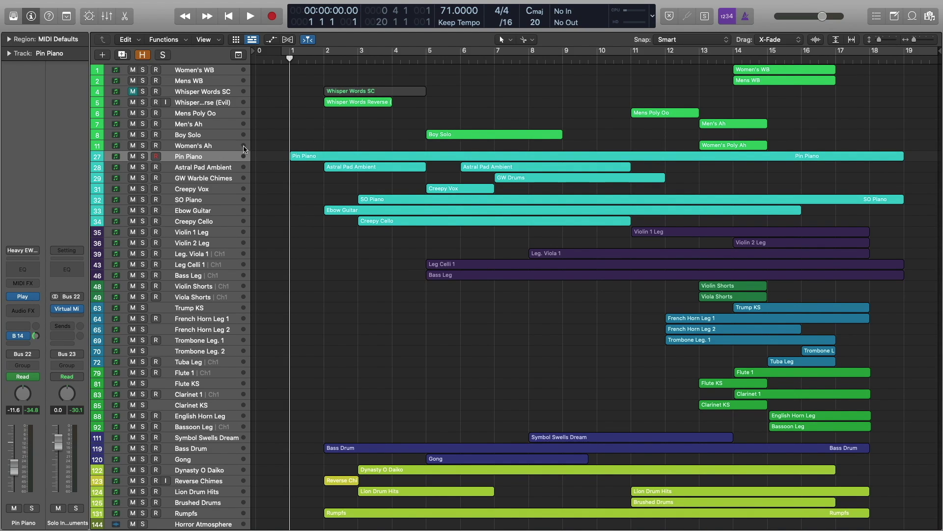
{"action": "left_click", "coordinate": [225, 170]}
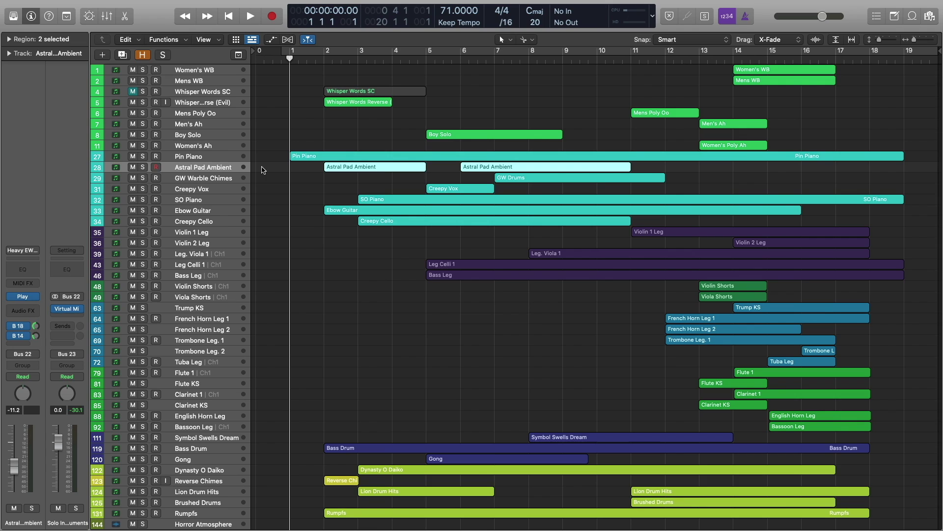
{"action": "left_click", "coordinate": [215, 179]}
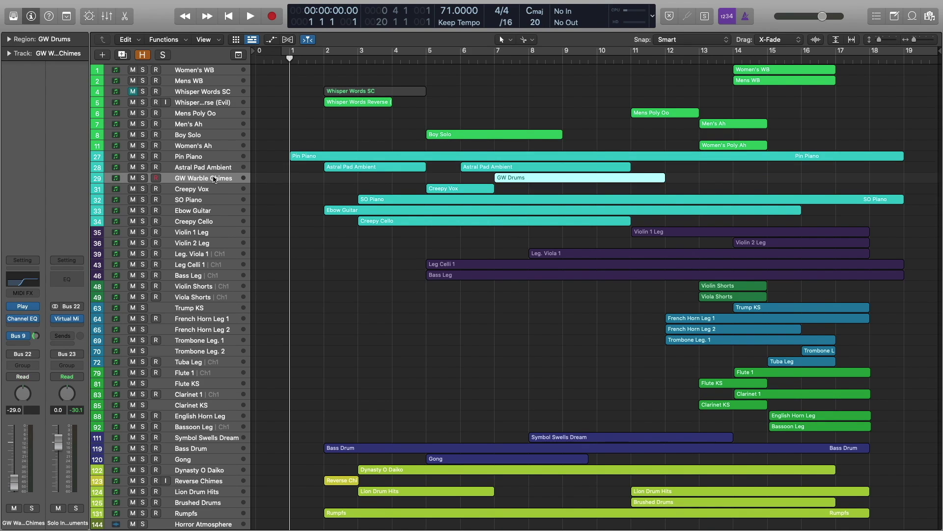
{"action": "left_click", "coordinate": [211, 191]}
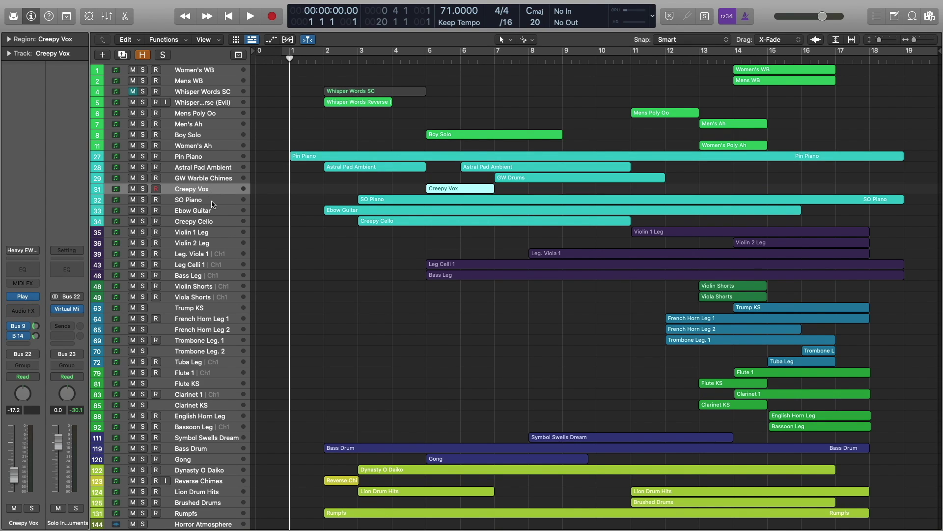
{"action": "left_click", "coordinate": [213, 203]}
{"action": "left_click", "coordinate": [213, 211]}
{"action": "left_click", "coordinate": [214, 222]}
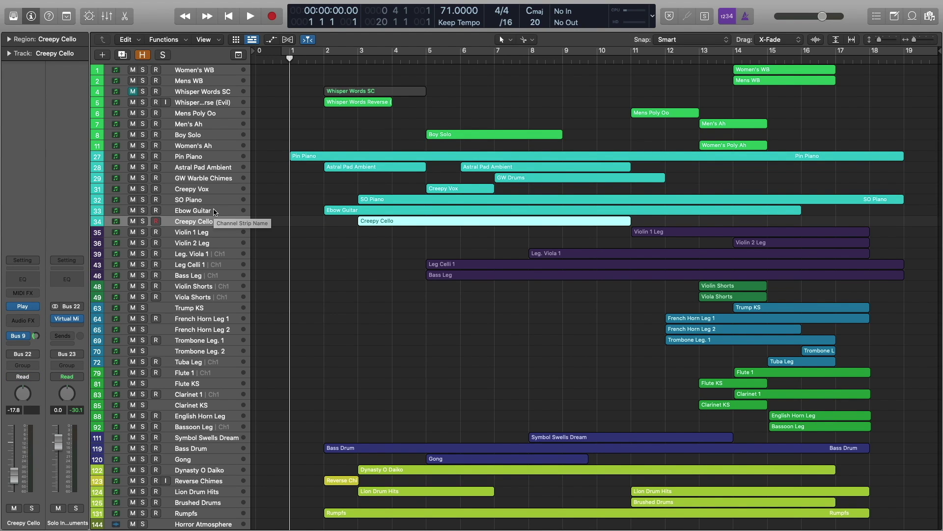
{"action": "left_click", "coordinate": [213, 210]}
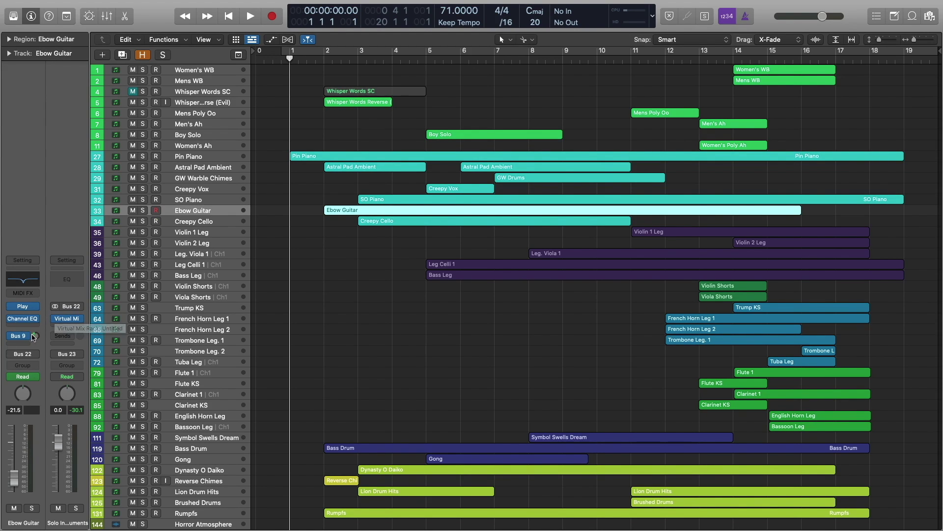
{"action": "left_click", "coordinate": [201, 199]}
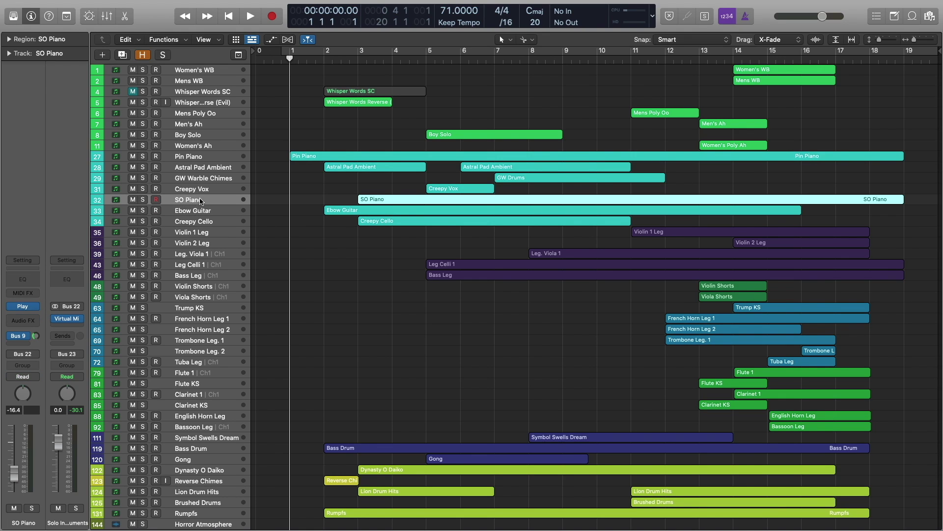
{"action": "left_click", "coordinate": [207, 188]}
{"action": "left_click", "coordinate": [211, 176]}
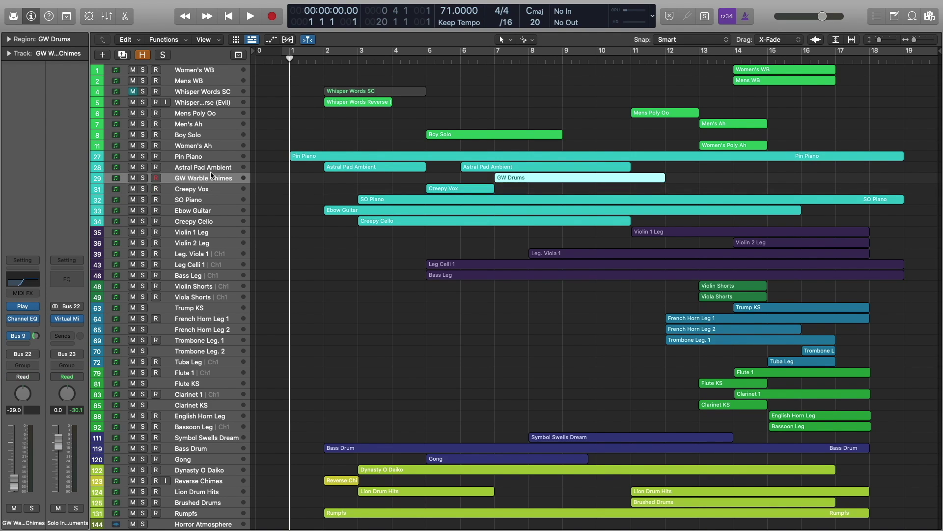
{"action": "left_click", "coordinate": [342, 282]}
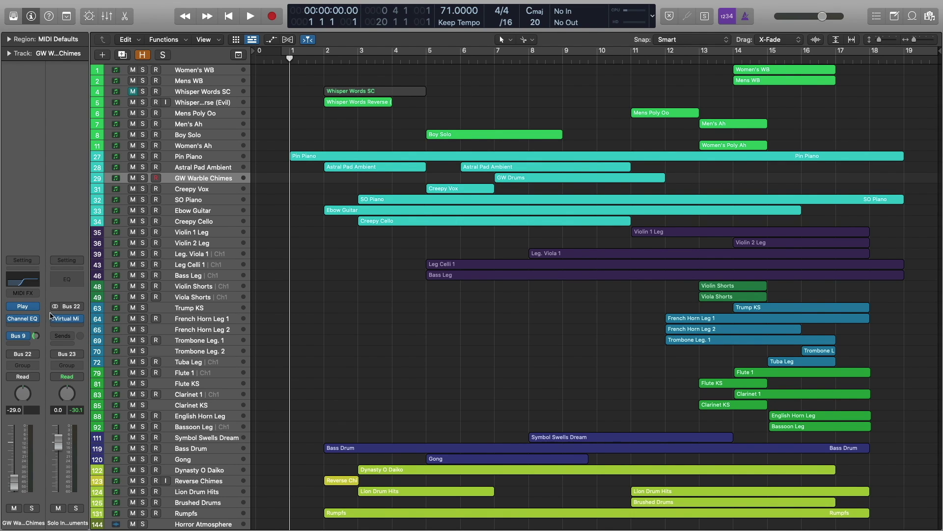
{"action": "mouse_move", "coordinate": [72, 322]}
{"action": "scroll", "coordinate": [417, 322], "scroll_direction": "right", "scroll_amount": 1}
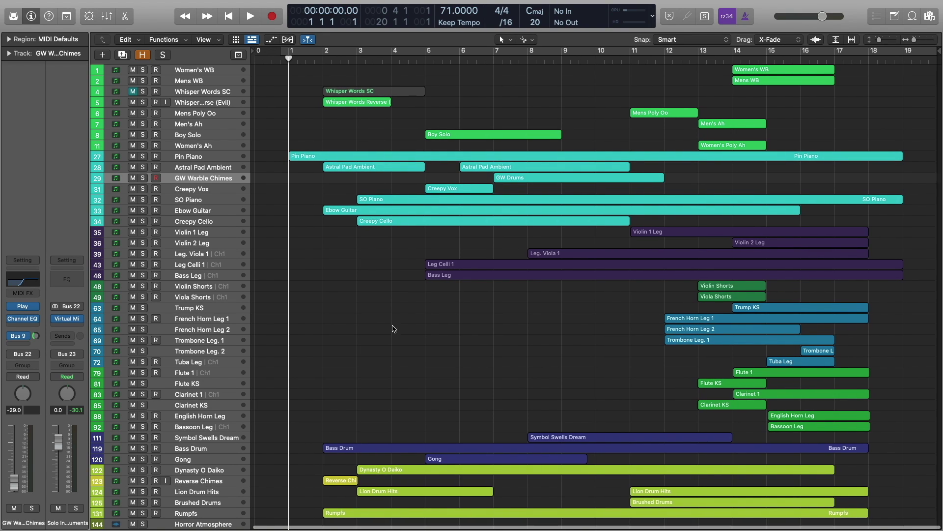
Open the Pin Piano region in the Piano Roll and play it up to bar 3.
{"action": "double_click", "coordinate": [338, 158]}
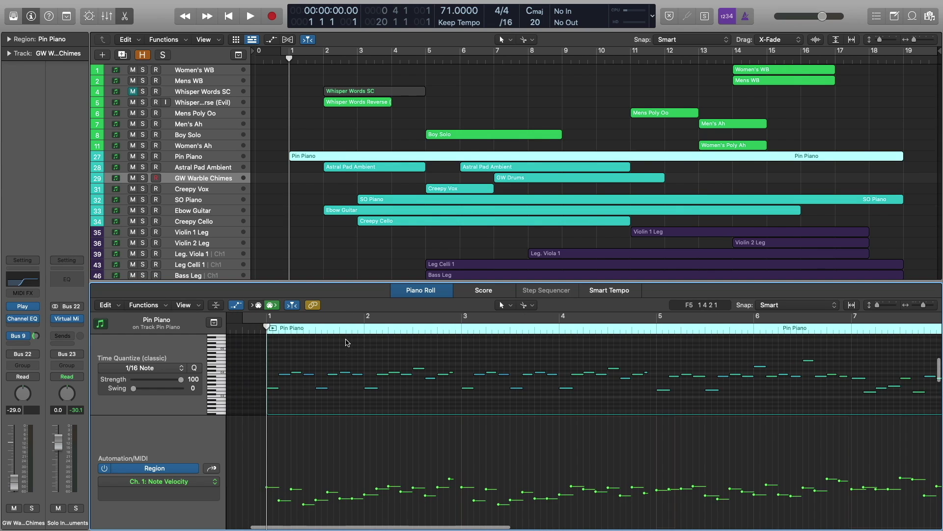
{"action": "key", "text": "space"}
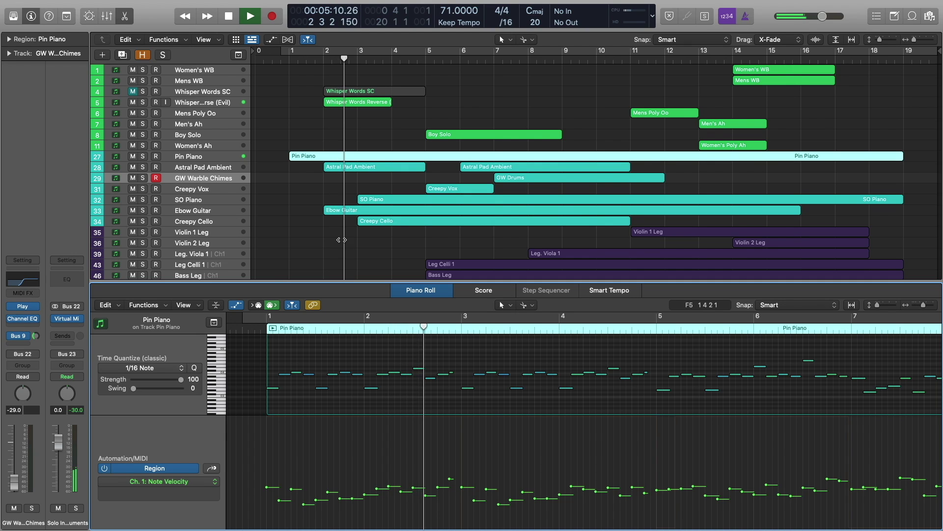
{"action": "key", "text": "space"}
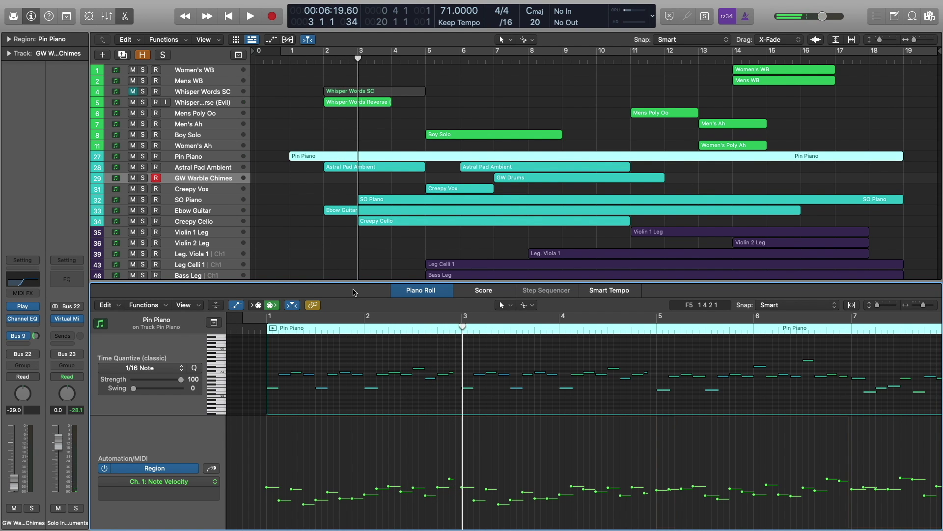
Close the Pin Piano note editor and make the track rows taller.
{"action": "key", "text": "e"}
{"action": "left_click", "coordinate": [318, 294]}
{"action": "left_click", "coordinate": [318, 293], "text": "ctrl+alt"}
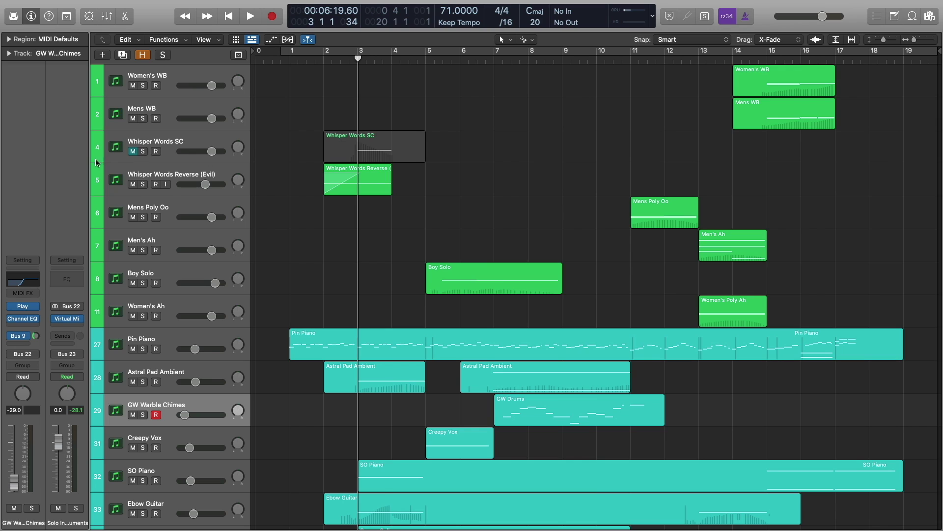
Unmute, solo and select the Whisper Words SC track.
{"action": "left_click", "coordinate": [133, 151]}
{"action": "left_click", "coordinate": [143, 151]}
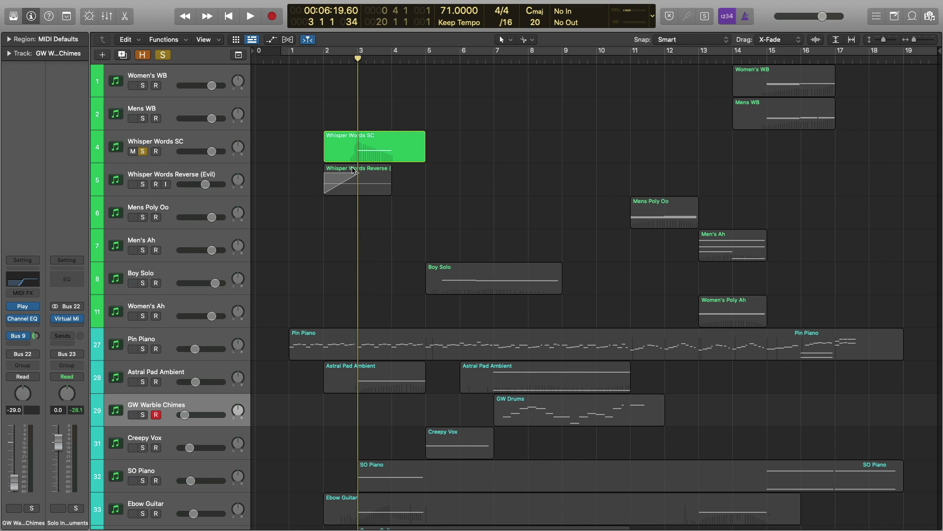
{"action": "left_click", "coordinate": [158, 136]}
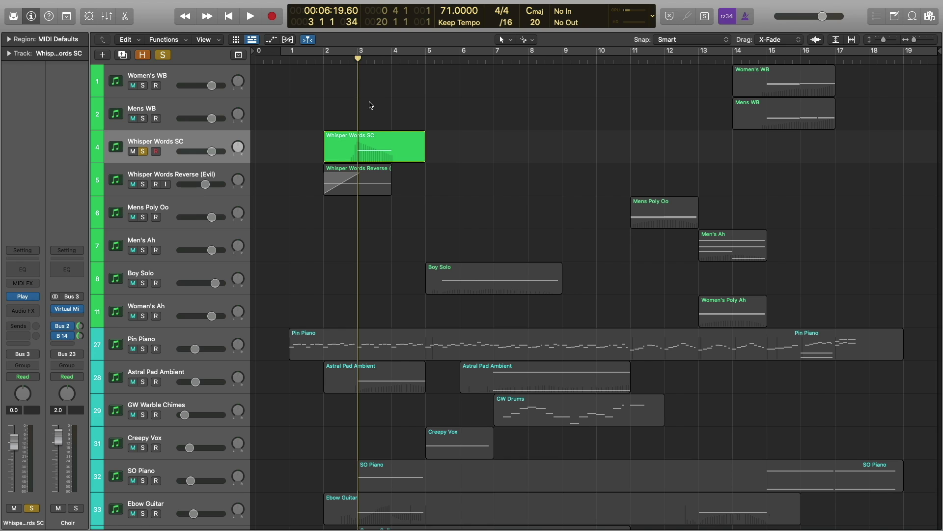
Review the Whisper Words SC instrument settings, then play the soloed part briefly.
{"action": "left_click", "coordinate": [23, 297]}
{"action": "left_click", "coordinate": [279, 84]}
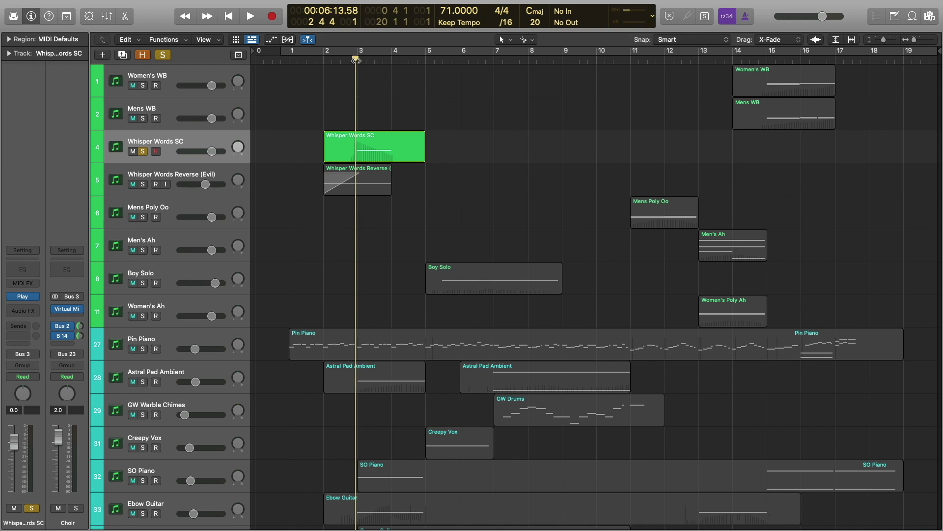
{"action": "key", "text": "space"}
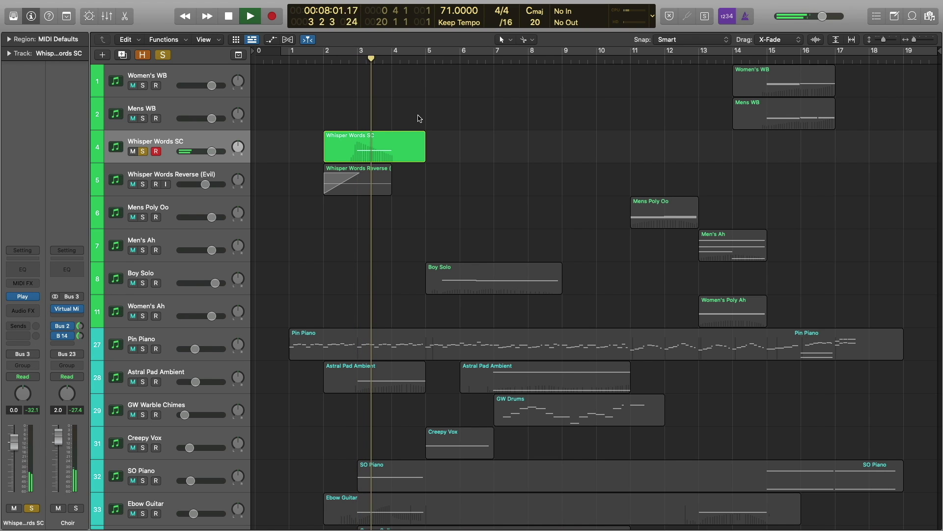
{"action": "key", "text": "space"}
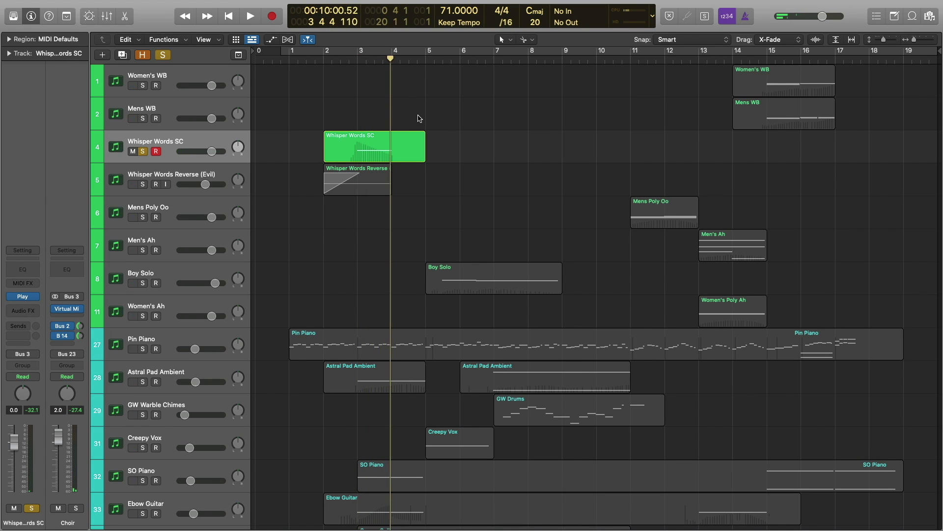
Unsolo and mute Whisper Words SC, then solo and play Whisper Words Reverse (Evil).
{"action": "left_click", "coordinate": [143, 152]}
{"action": "left_click", "coordinate": [133, 152]}
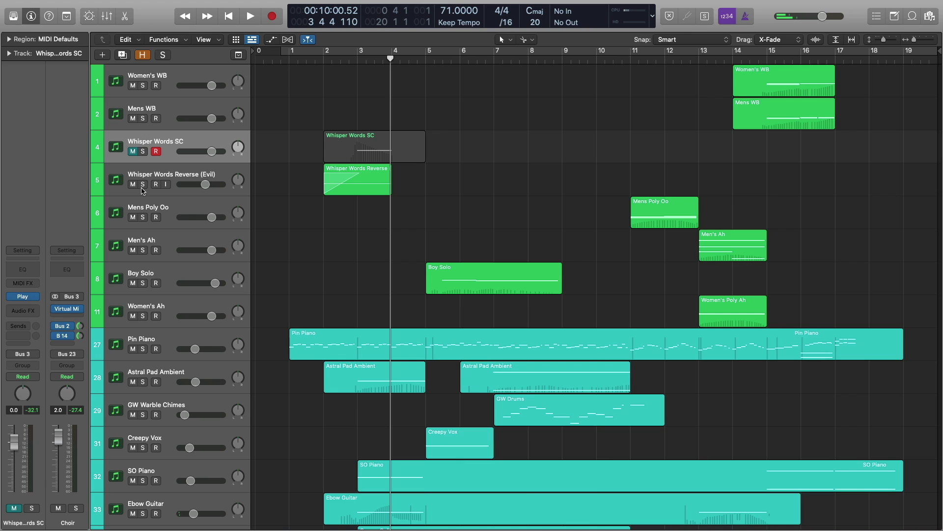
{"action": "left_click", "coordinate": [142, 184]}
{"action": "key", "text": "shift+space"}
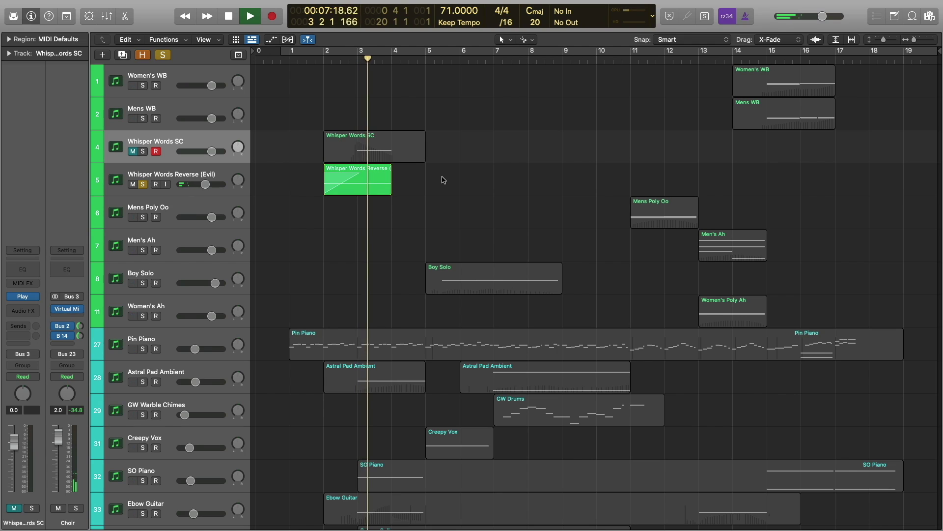
{"action": "key", "text": "space"}
Review the Whisper Words Reverse (Evil) track's Stereo Delay settings, then close the window.
{"action": "left_click", "coordinate": [144, 171]}
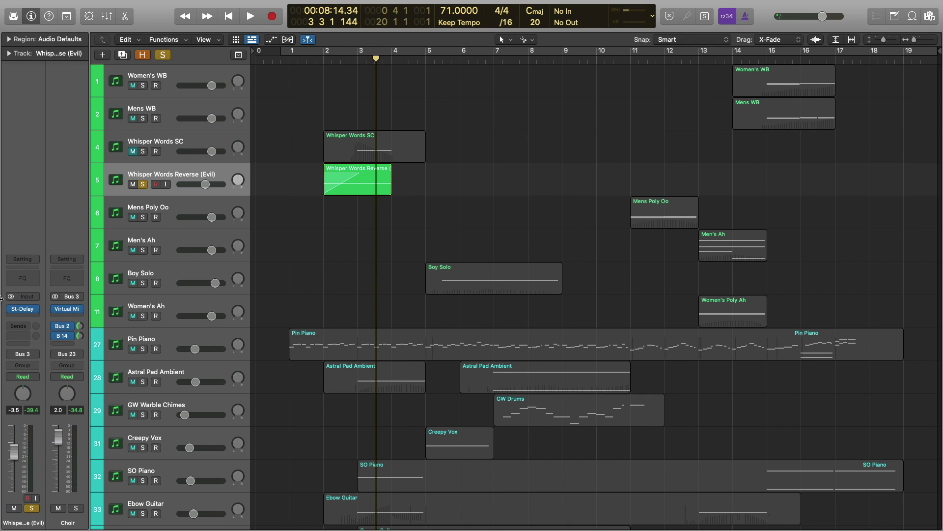
{"action": "left_click", "coordinate": [21, 308]}
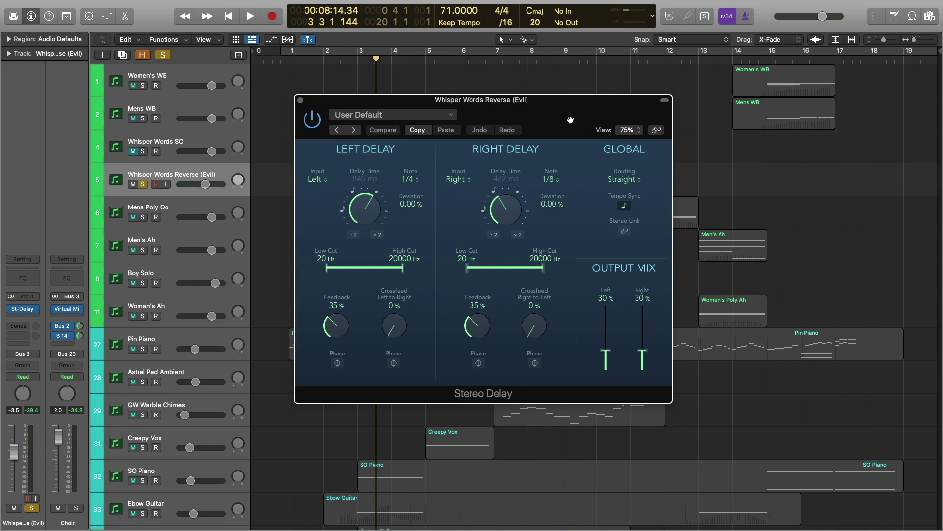
{"action": "left_click_drag", "start_coordinate": [571, 120], "coordinate": [571, 120]}
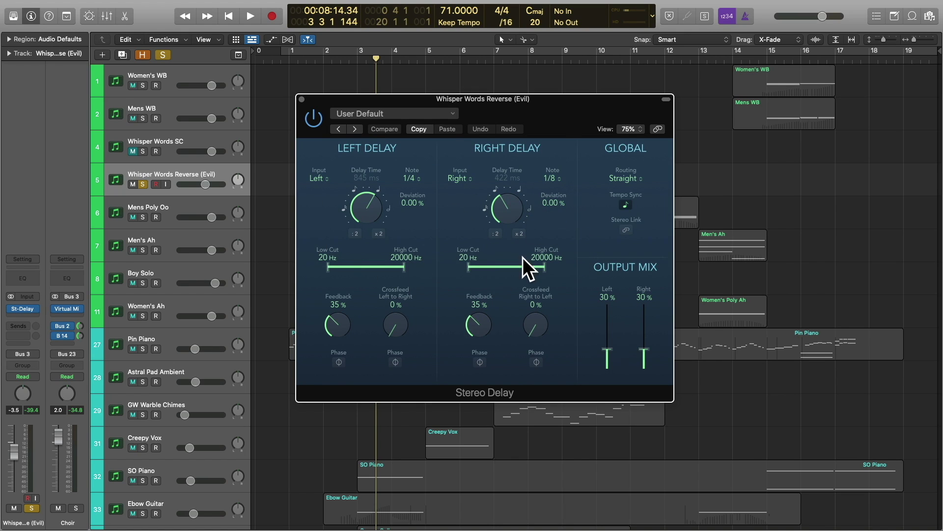
{"action": "left_click", "coordinate": [300, 100]}
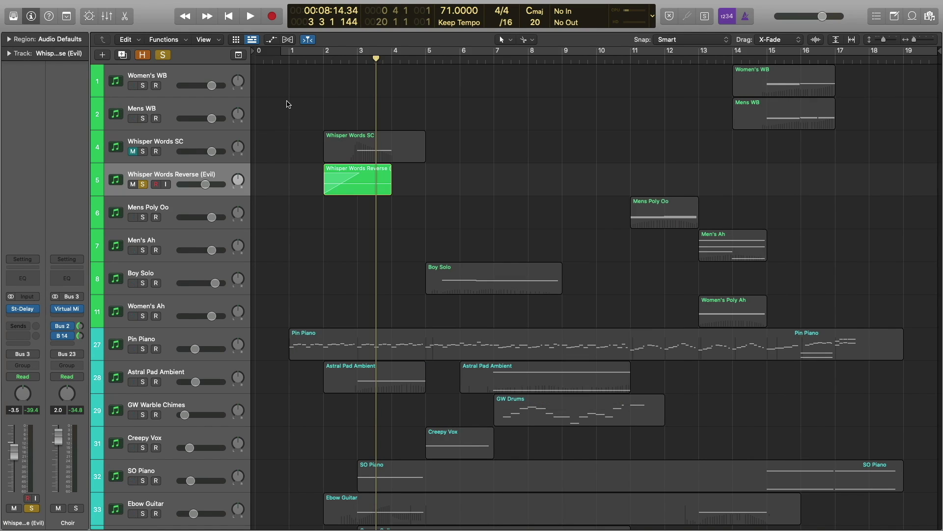
Unsolo Whisper Words Reverse (Evil) and return the playhead to bar 2.
{"action": "left_click", "coordinate": [142, 184]}
{"action": "scroll", "coordinate": [331, 229], "scroll_direction": "down", "scroll_amount": 15}
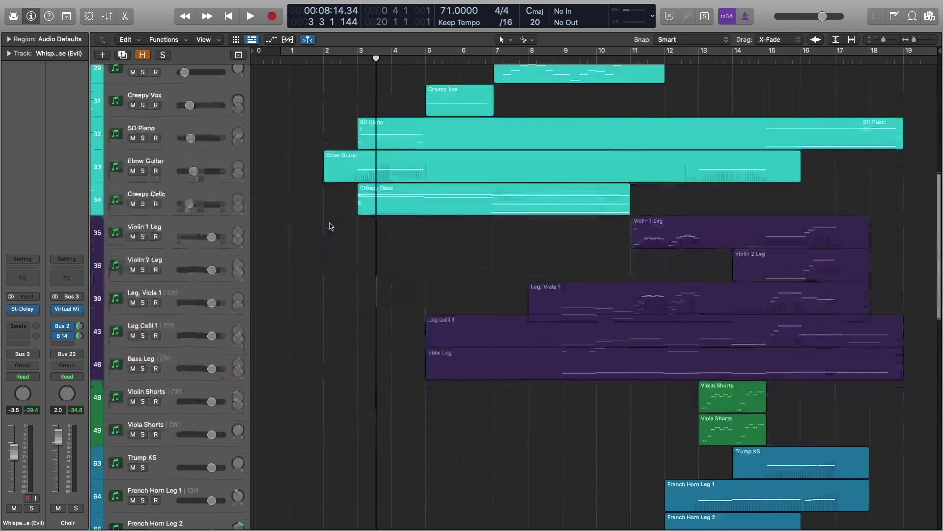
{"action": "scroll", "coordinate": [324, 295], "scroll_direction": "up", "scroll_amount": 2}
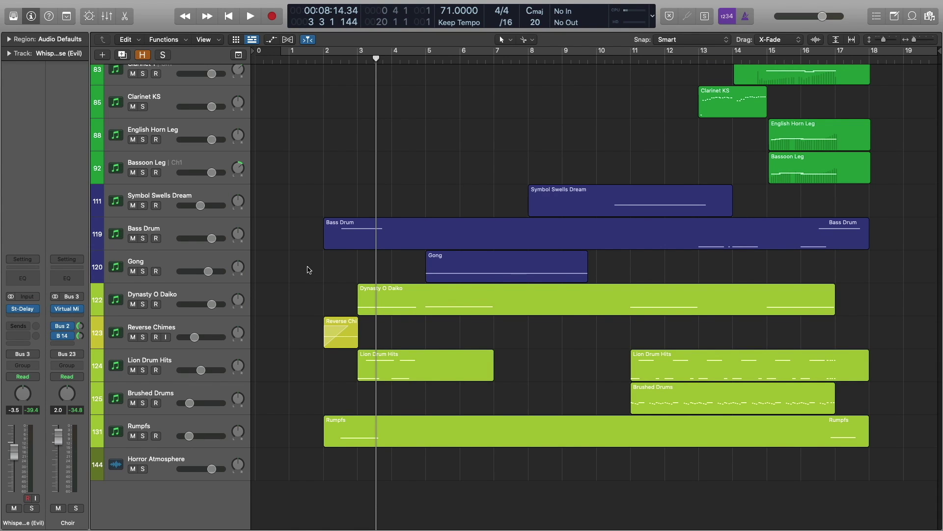
{"action": "key", "text": "Return"}
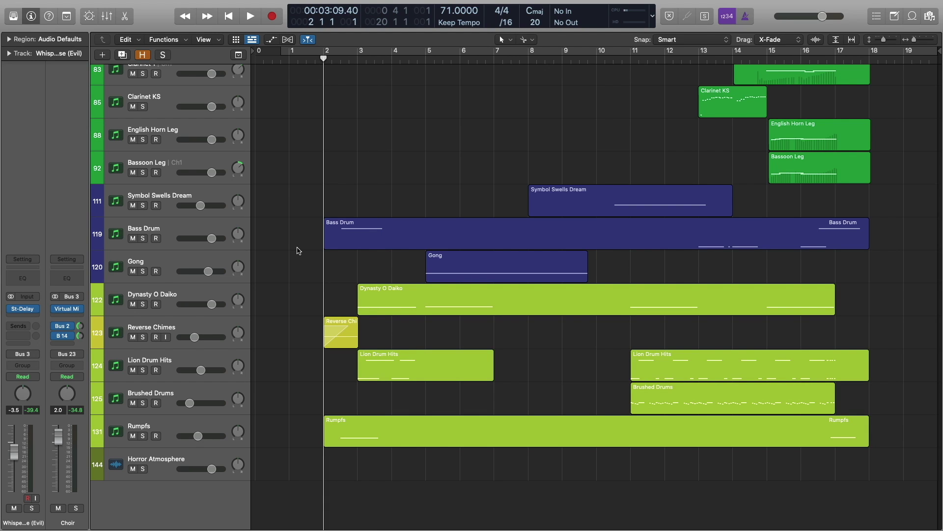
Audition Reverse Chimes soloed, check its Bus 14 send, then unsolo it and return to bar 2.
{"action": "left_click", "coordinate": [143, 337]}
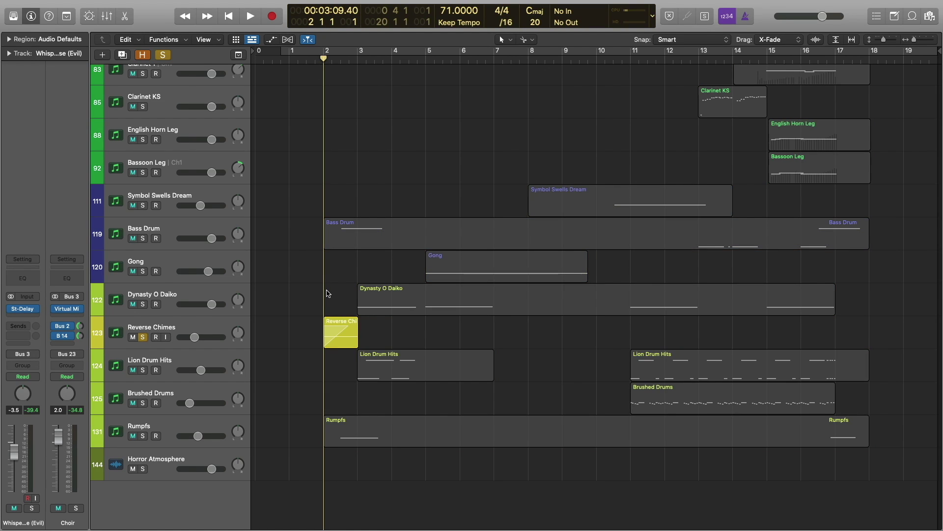
{"action": "key", "text": "Down"}
{"action": "key", "text": "space"}
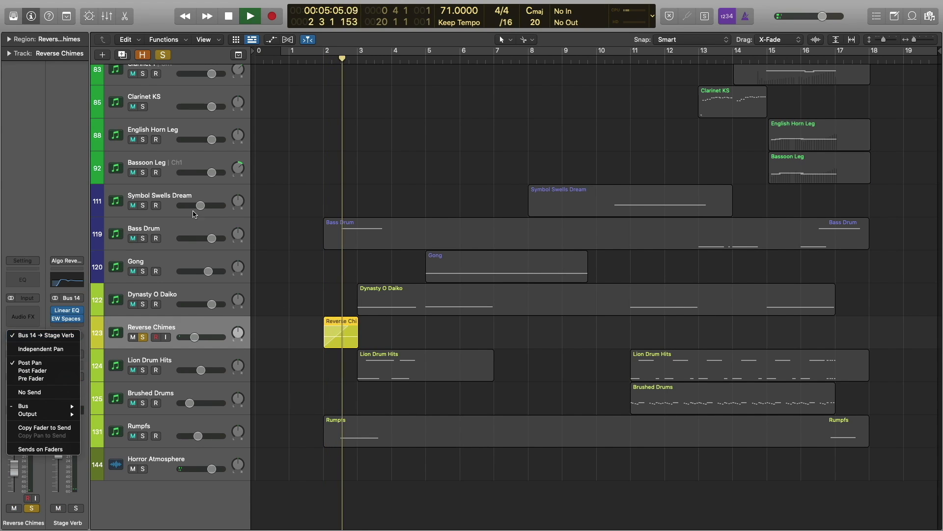
{"action": "left_click", "coordinate": [305, 179]}
{"action": "left_click", "coordinate": [309, 185]}
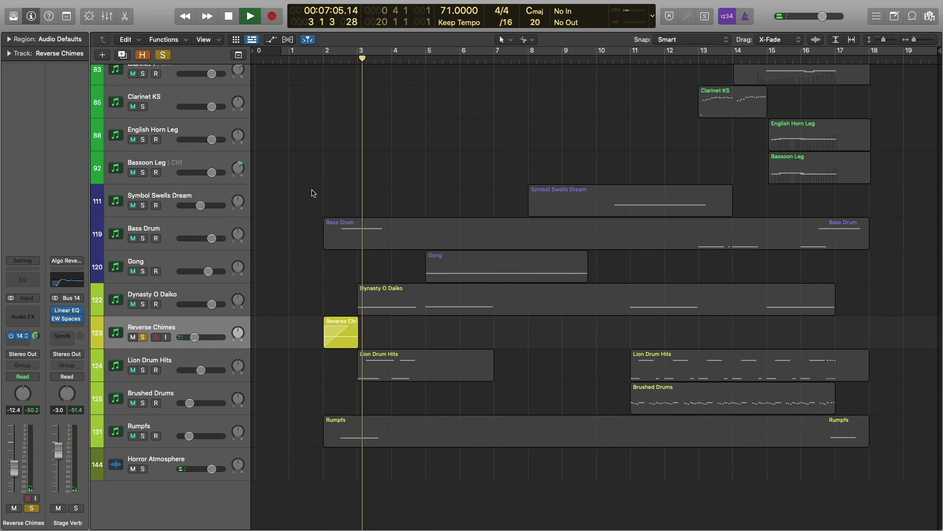
{"action": "key", "text": "space"}
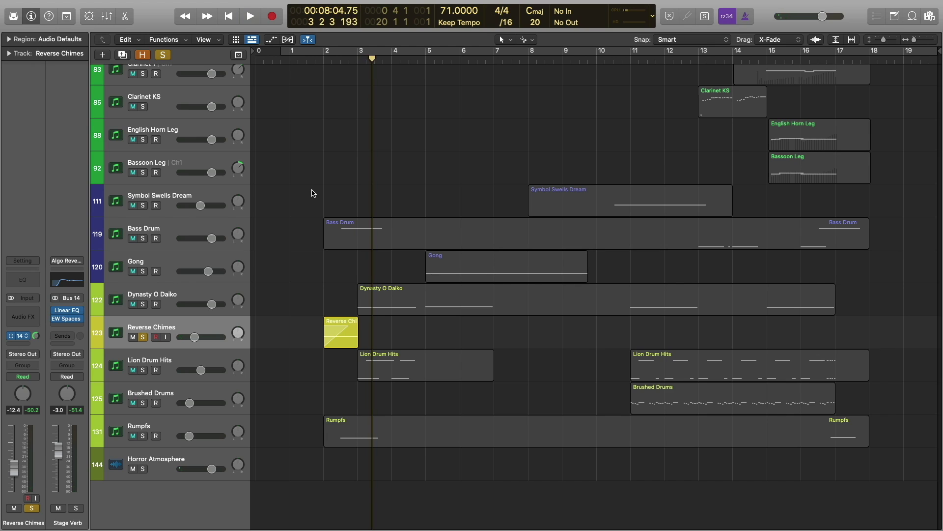
{"action": "left_click", "coordinate": [143, 337]}
{"action": "left_click", "coordinate": [328, 101]}
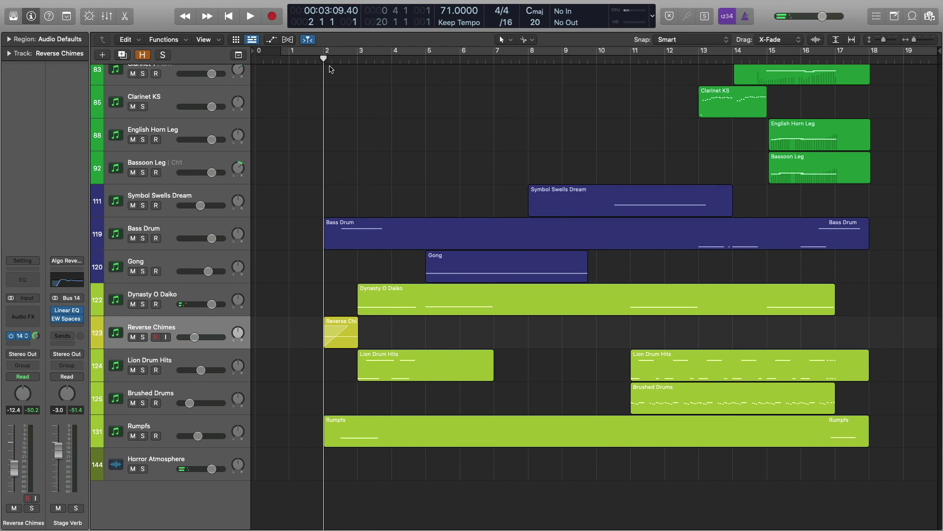
Select and solo the Rumpfs track and play it briefly.
{"action": "left_click", "coordinate": [172, 424]}
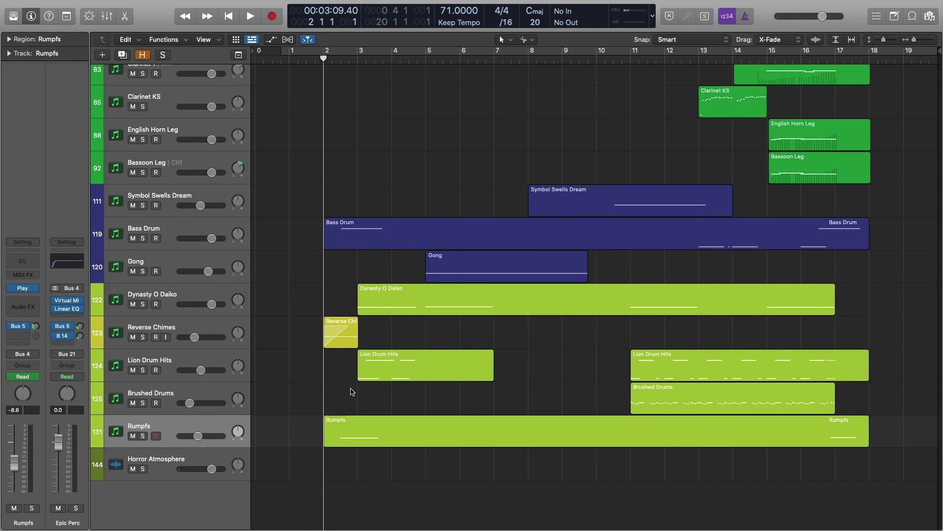
{"action": "left_click", "coordinate": [143, 436]}
{"action": "key", "text": "space"}
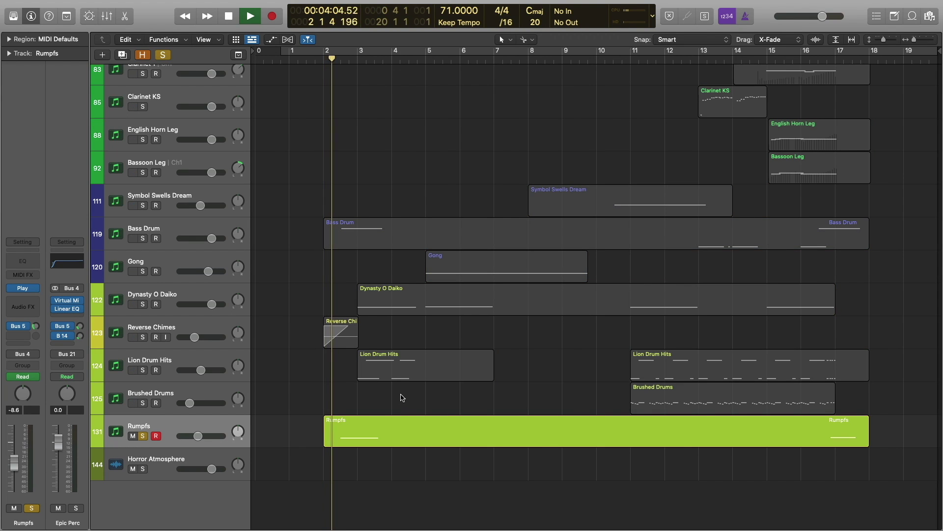
{"action": "key", "text": "space"}
Add Bass Drum to the solo, check its instrument window, play both, then unsolo both.
{"action": "left_click", "coordinate": [143, 239]}
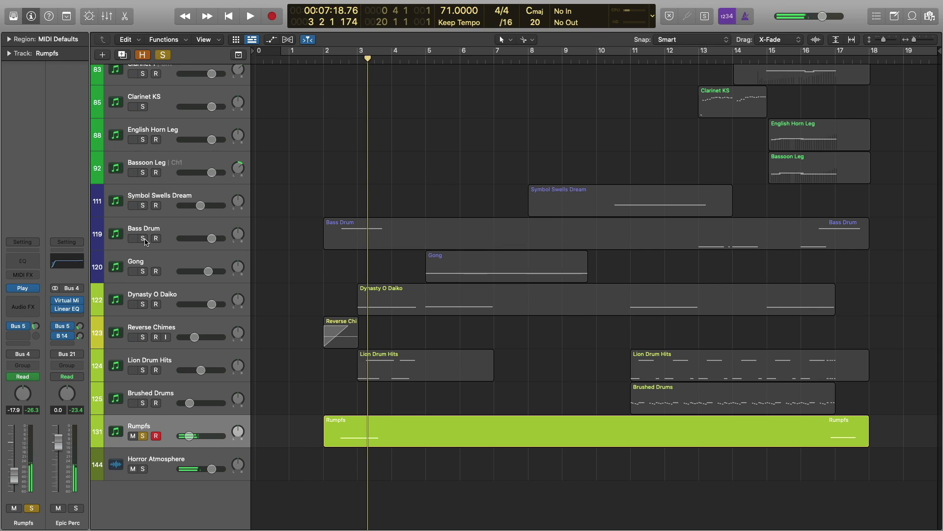
{"action": "left_click", "coordinate": [336, 61]}
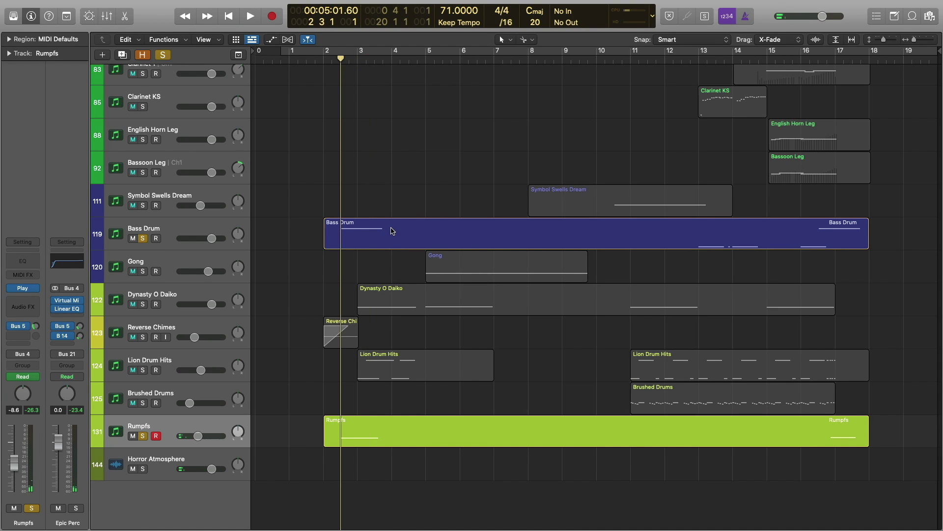
{"action": "left_click", "coordinate": [167, 234]}
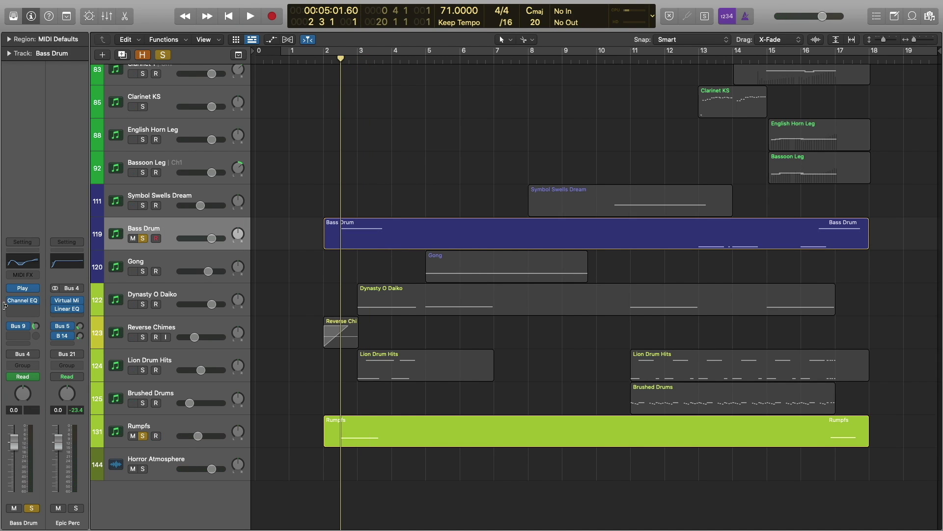
{"action": "key", "text": "v"}
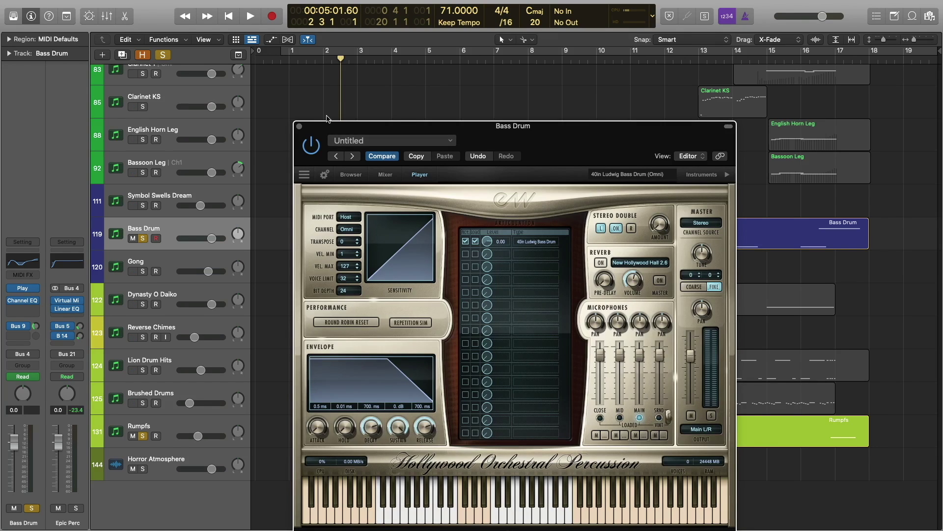
{"action": "left_click", "coordinate": [300, 127]}
{"action": "key", "text": "space"}
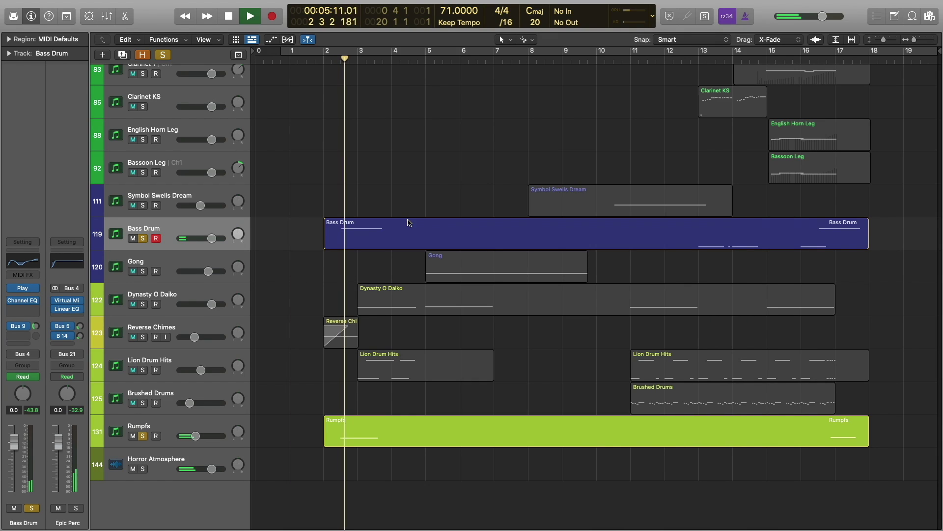
{"action": "key", "text": "space"}
{"action": "left_click", "coordinate": [143, 239]}
{"action": "left_click", "coordinate": [143, 436]}
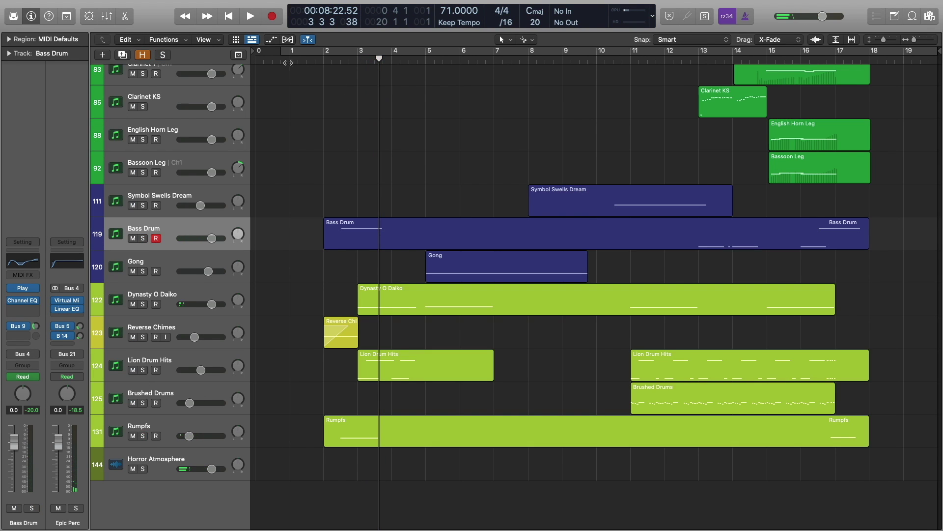
Play the full arrangement from bar 1 with compact track heights, then zoom into the tracks.
{"action": "key", "text": "Return"}
{"action": "key", "text": "space"}
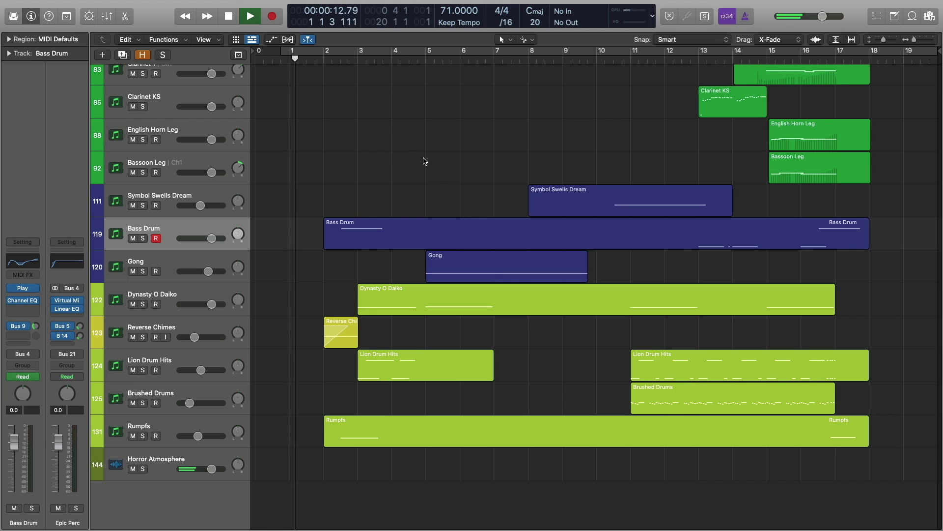
{"action": "key", "text": "super+Up"}
{"action": "key", "text": "super+Up"}
{"action": "scroll", "coordinate": [420, 164], "scroll_direction": "up", "scroll_amount": 15}
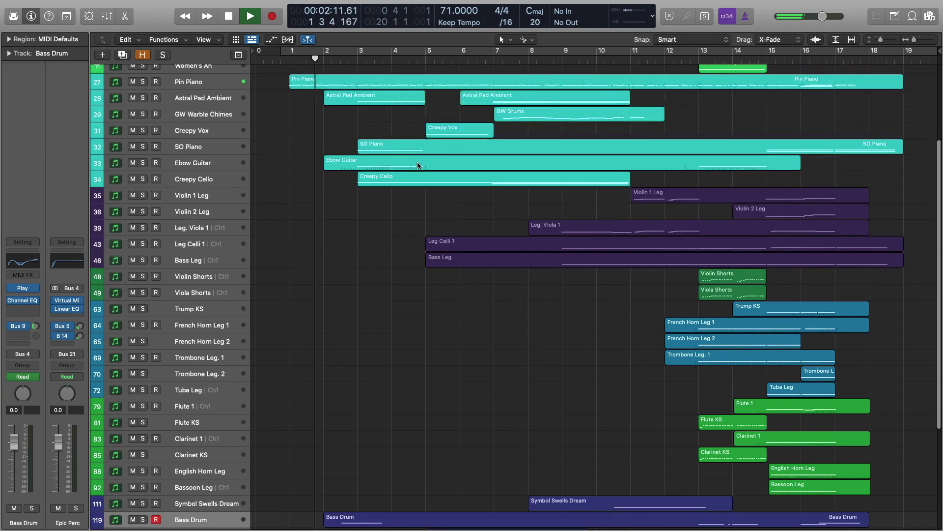
{"action": "scroll", "coordinate": [417, 164], "scroll_direction": "up", "scroll_amount": 5}
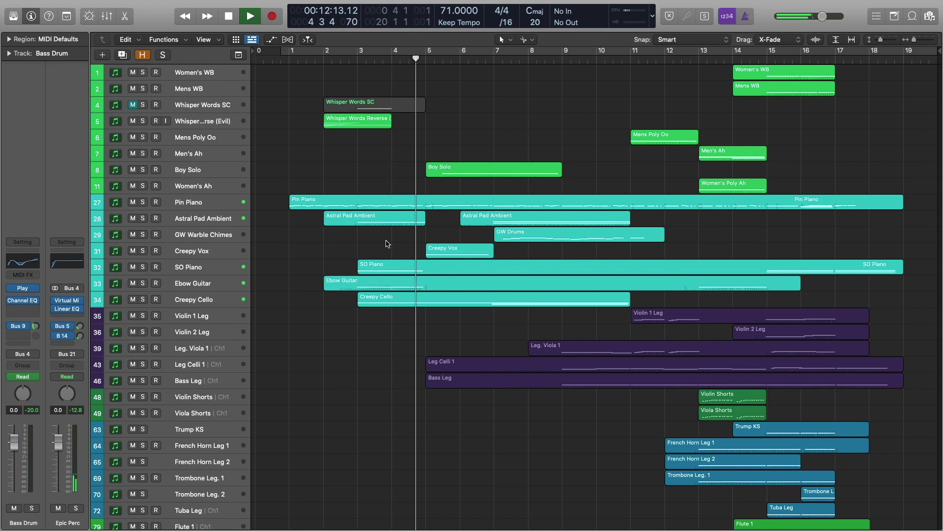
{"action": "key", "text": "space"}
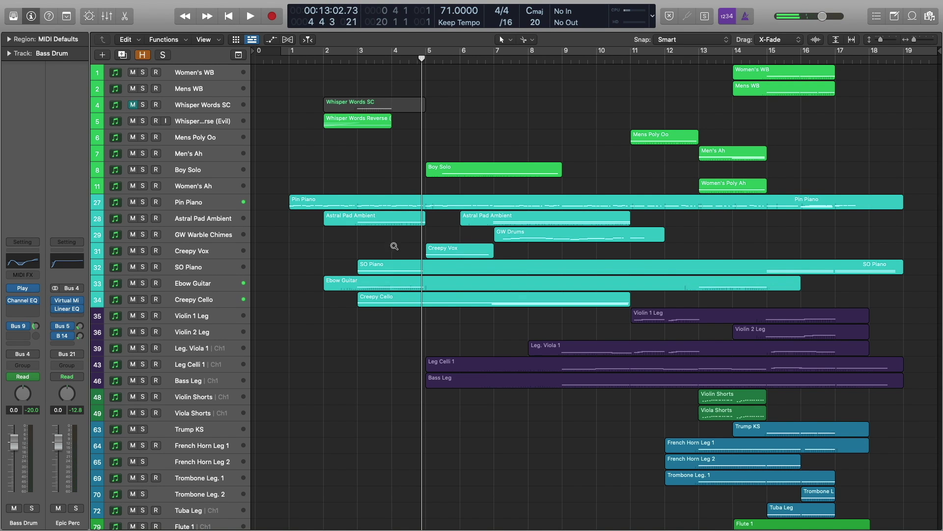
{"action": "left_click", "coordinate": [387, 241], "text": "ctrl+alt"}
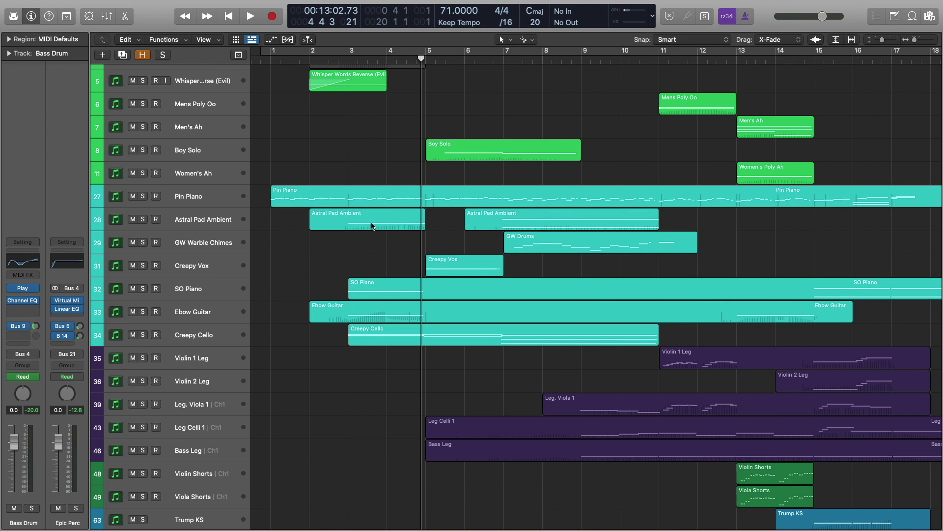
Open the Astral Pad Ambient region's notes and show its modulation curve.
{"action": "double_click", "coordinate": [373, 227]}
{"action": "left_click", "coordinate": [210, 470]}
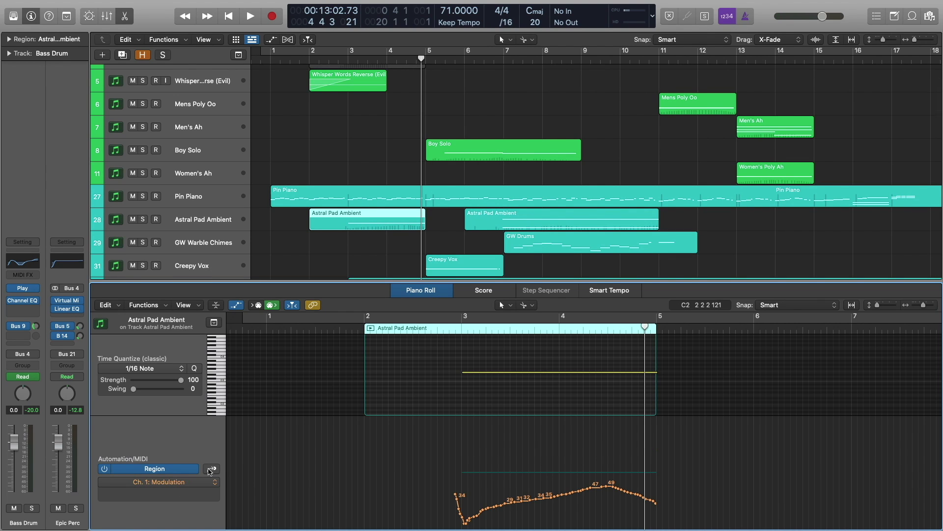
{"action": "scroll", "coordinate": [384, 211], "scroll_direction": "down", "scroll_amount": 5}
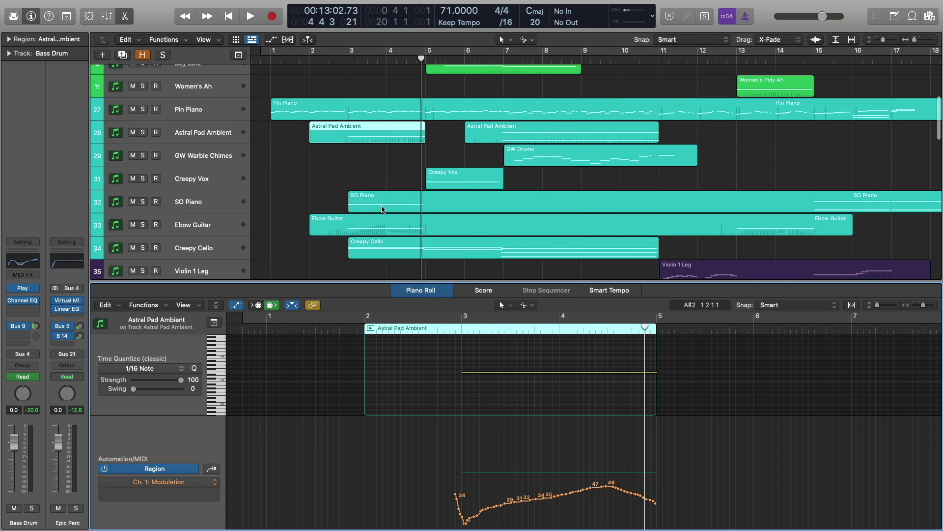
Select only the SO Piano region and its E0 note, then jump the playhead back two bars.
{"action": "left_click", "coordinate": [383, 209], "text": "shift"}
{"action": "left_click", "coordinate": [379, 210]}
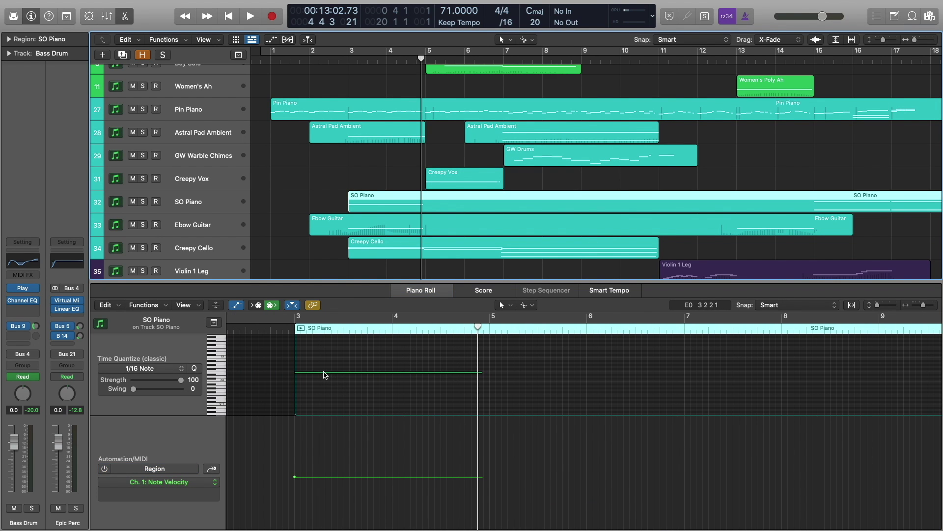
{"action": "mouse_move", "coordinate": [324, 375]}
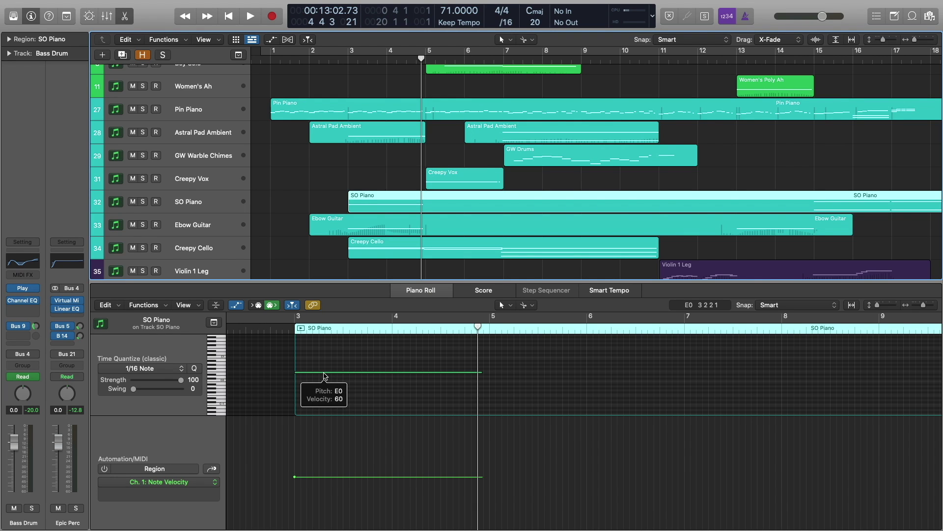
{"action": "left_click", "coordinate": [324, 375]}
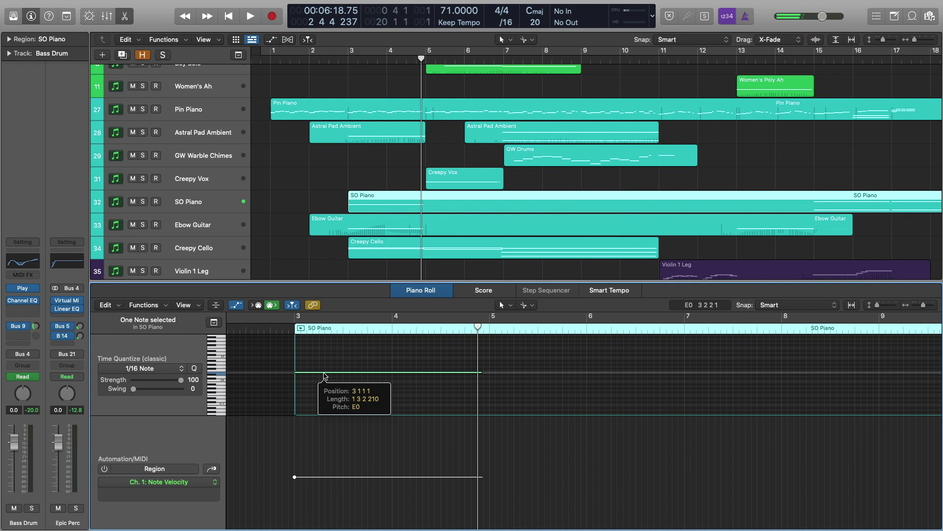
{"action": "key", "text": "comma"}
{"action": "key", "text": "comma"}
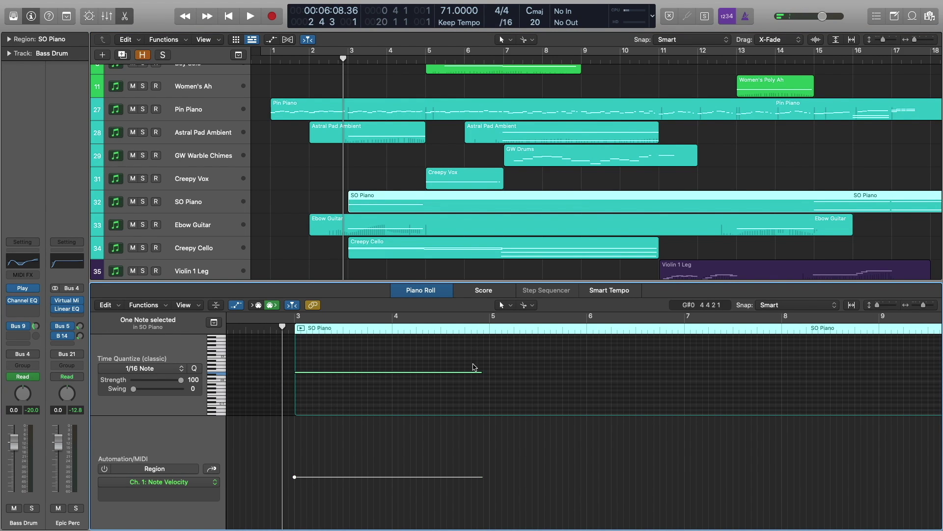
{"action": "scroll", "coordinate": [303, 172], "scroll_direction": "down", "scroll_amount": 2}
Open the Ebow Guitar region for editing and play it soloed.
{"action": "left_click", "coordinate": [305, 229]}
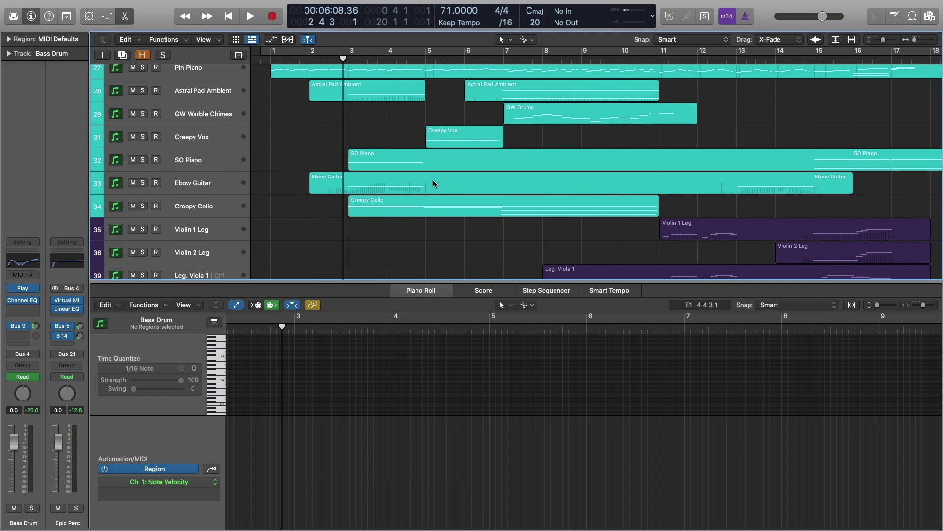
{"action": "left_click", "coordinate": [433, 182]}
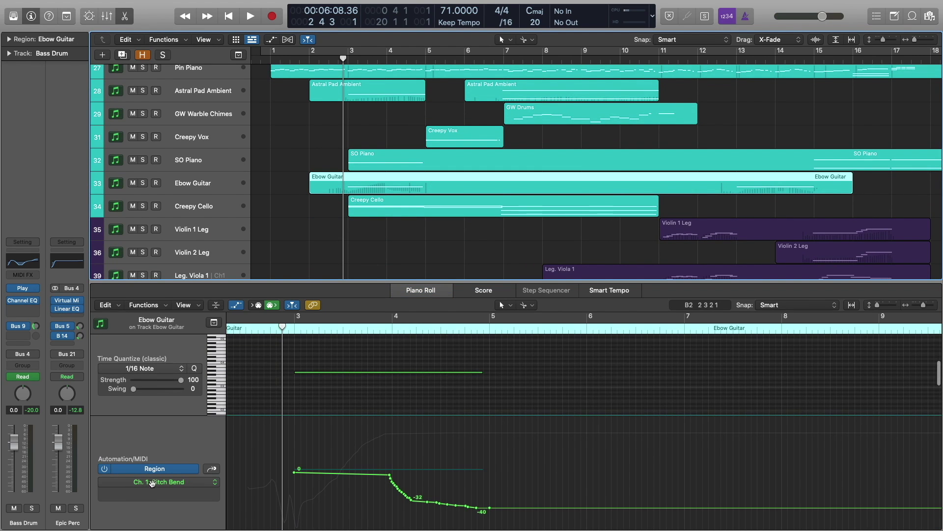
{"action": "scroll", "coordinate": [411, 436], "scroll_direction": "left", "scroll_amount": 3}
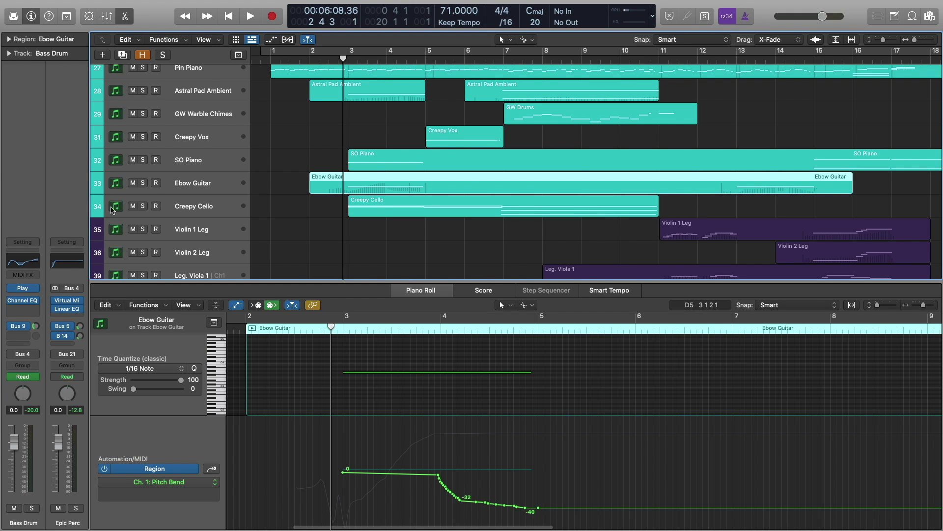
{"action": "left_click", "coordinate": [143, 183]}
{"action": "key", "text": "space"}
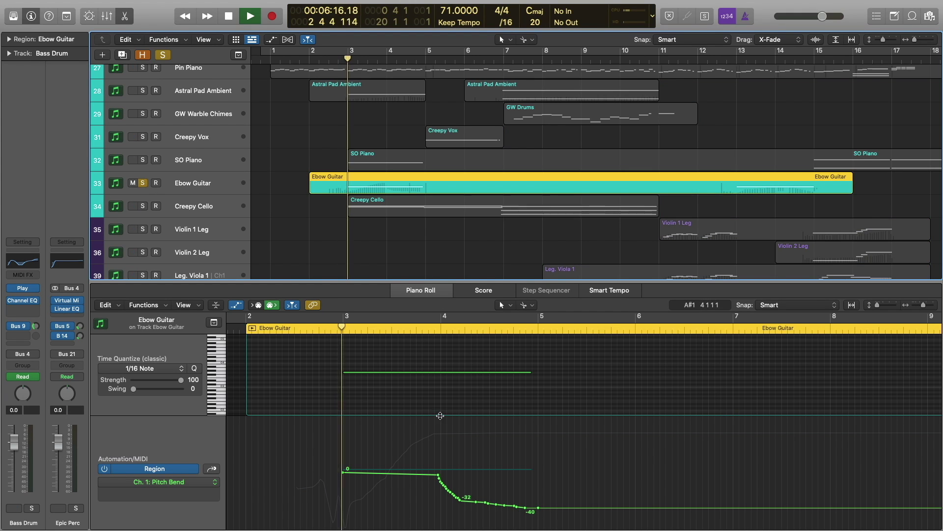
Cycle Ebow Guitar's automation lanes back to Pitch Bend, then stop, unsolo it and select Creepy Cello.
{"action": "left_click", "coordinate": [211, 468]}
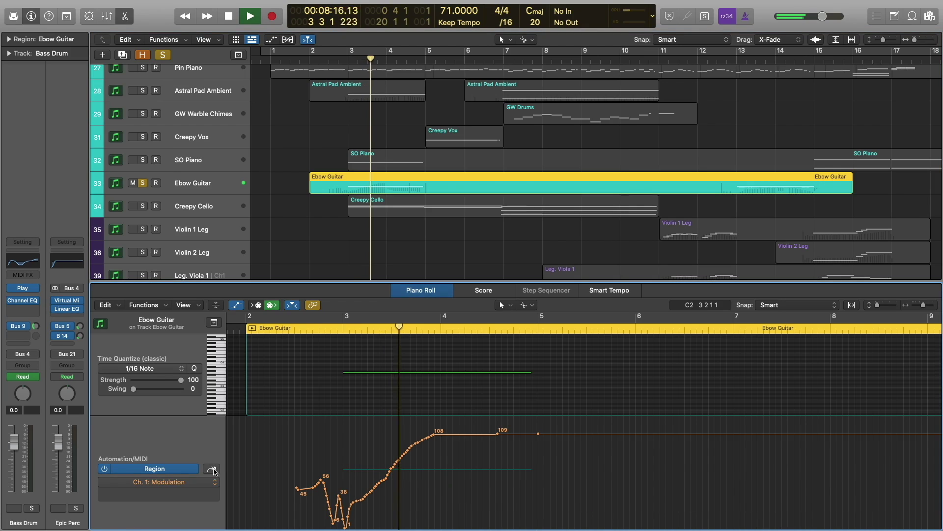
{"action": "left_click", "coordinate": [211, 468]}
{"action": "left_click", "coordinate": [212, 468]}
{"action": "left_click", "coordinate": [212, 470]}
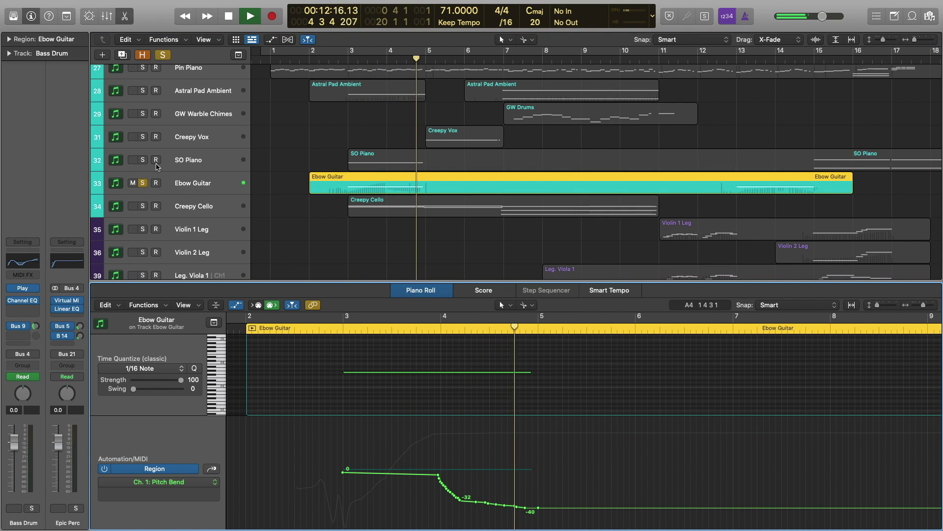
{"action": "key", "text": "space"}
{"action": "left_click", "coordinate": [143, 182]}
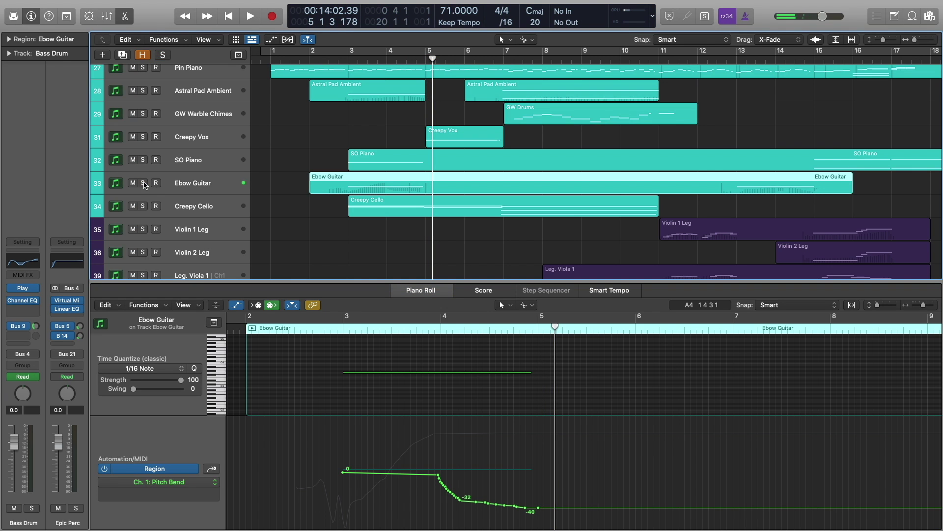
{"action": "left_click", "coordinate": [185, 204]}
Review the Creepy Cello's Dist Cello Ethereal GhostWriter settings, then close the plugin window.
{"action": "left_click", "coordinate": [384, 221]}
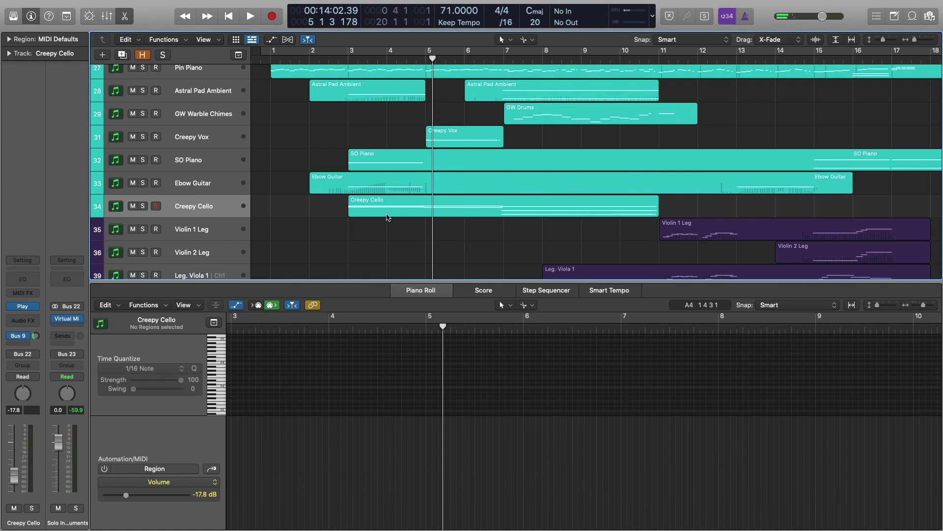
{"action": "left_click", "coordinate": [23, 306]}
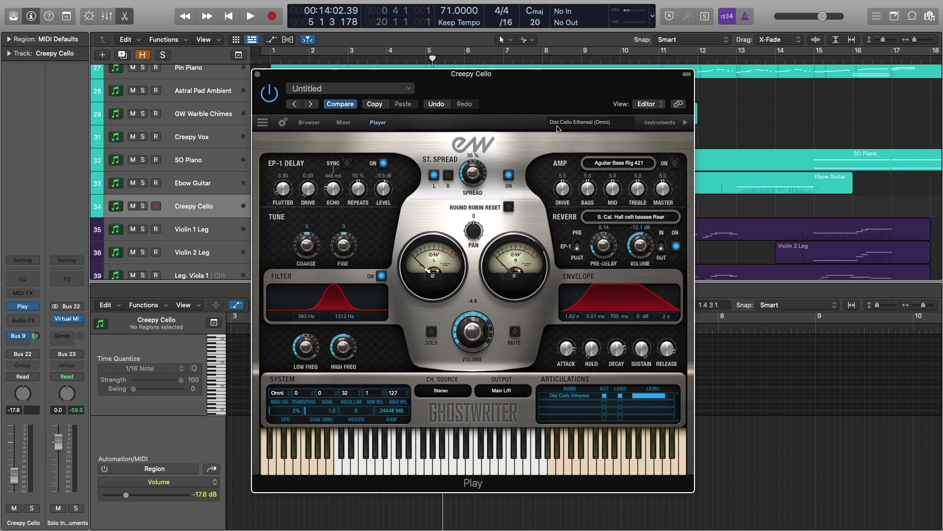
{"action": "left_click", "coordinate": [257, 75]}
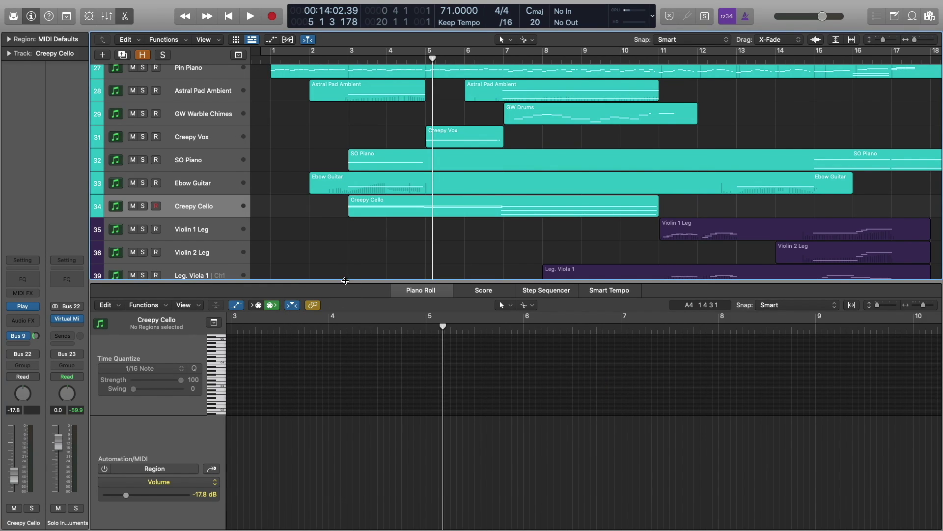
Hide the Piano Roll so the full arrangement fills the window.
{"action": "key", "text": "p"}
{"action": "scroll", "coordinate": [360, 305], "scroll_direction": "up", "scroll_amount": 5}
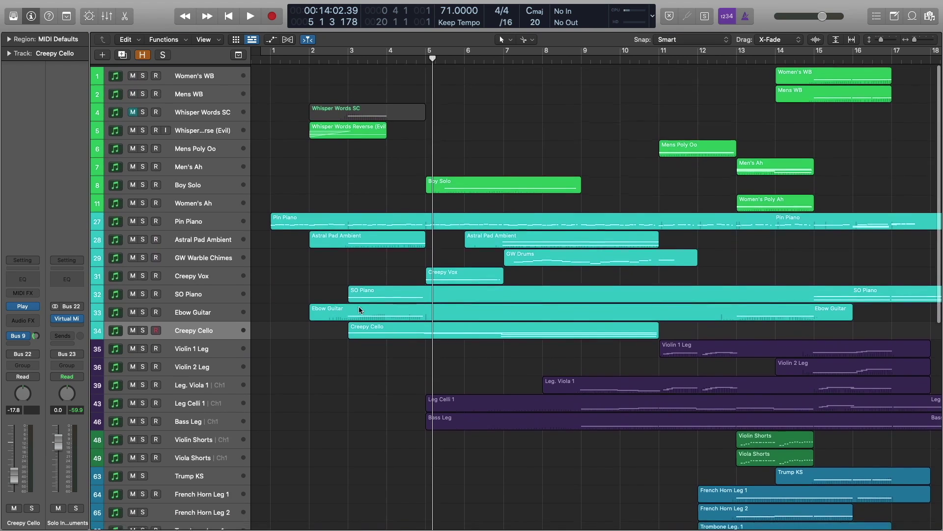
{"action": "scroll", "coordinate": [358, 306], "scroll_direction": "down", "scroll_amount": 10}
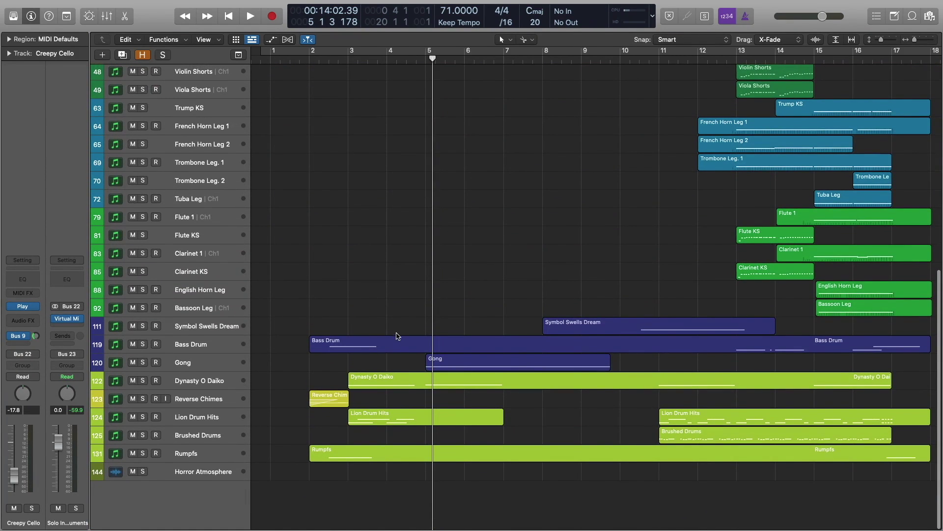
{"action": "scroll", "coordinate": [397, 344], "scroll_direction": "up", "scroll_amount": 4}
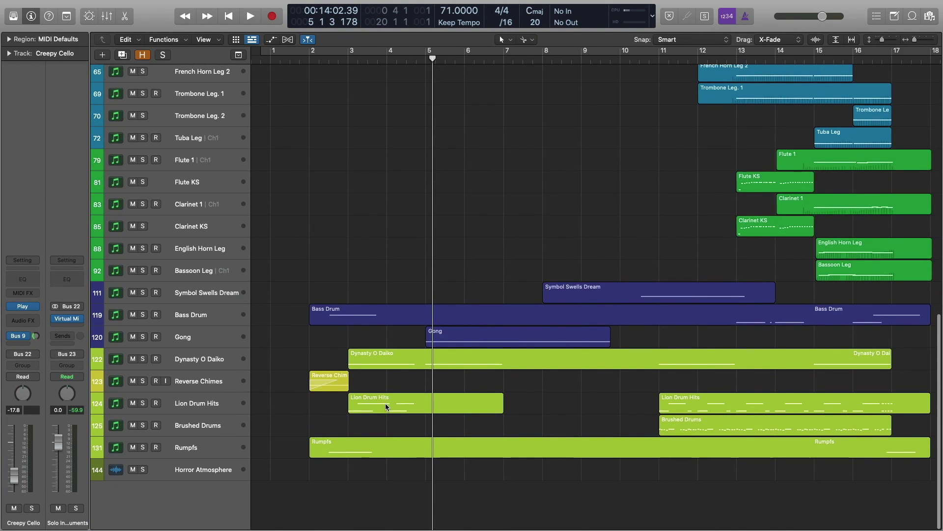
With the playhead at bar 3, open the Lion Drum Hits track's Channel EQ.
{"action": "left_click", "coordinate": [348, 58]}
{"action": "left_click", "coordinate": [189, 402]}
{"action": "left_click", "coordinate": [293, 427]}
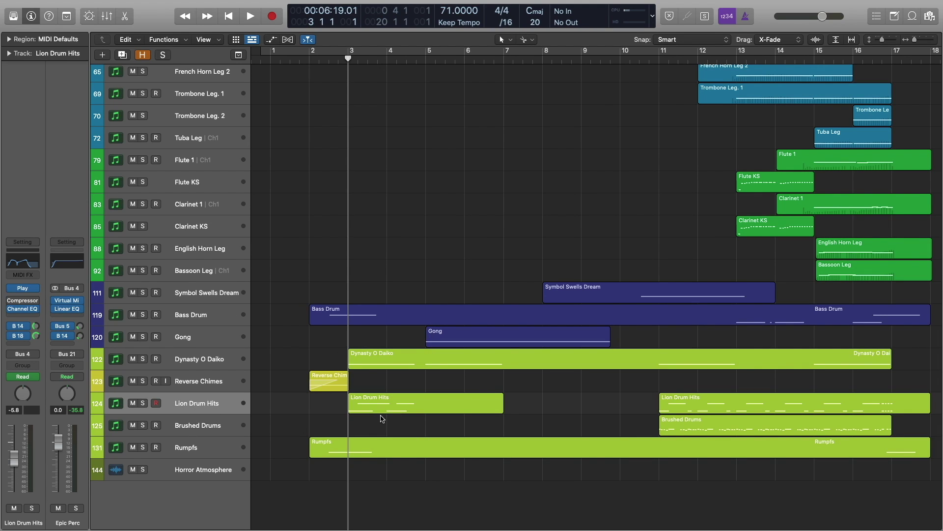
{"action": "left_click", "coordinate": [28, 261]}
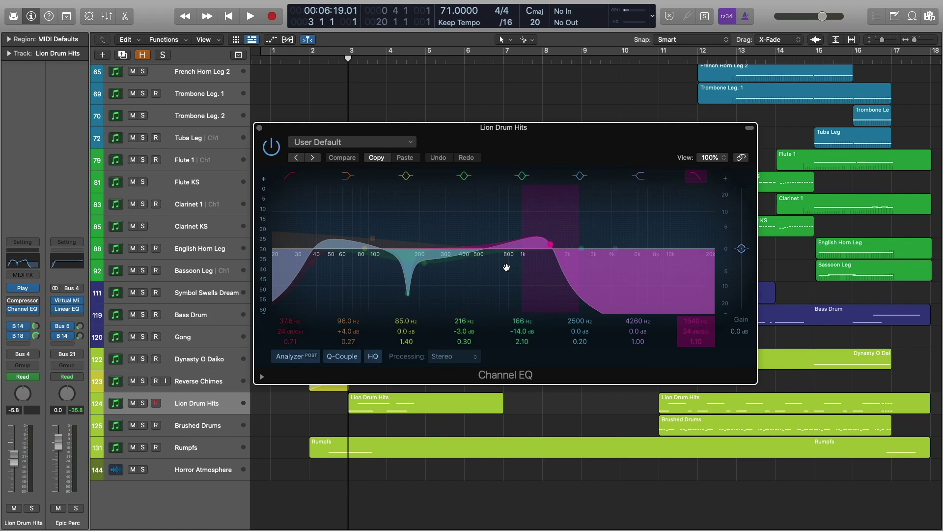
Check its Bus 14 Stage Verb send, close the EQ, and solo Lion Drum Hits with Dynasty O Daiko.
{"action": "left_click", "coordinate": [20, 326]}
{"action": "key", "text": "Escape"}
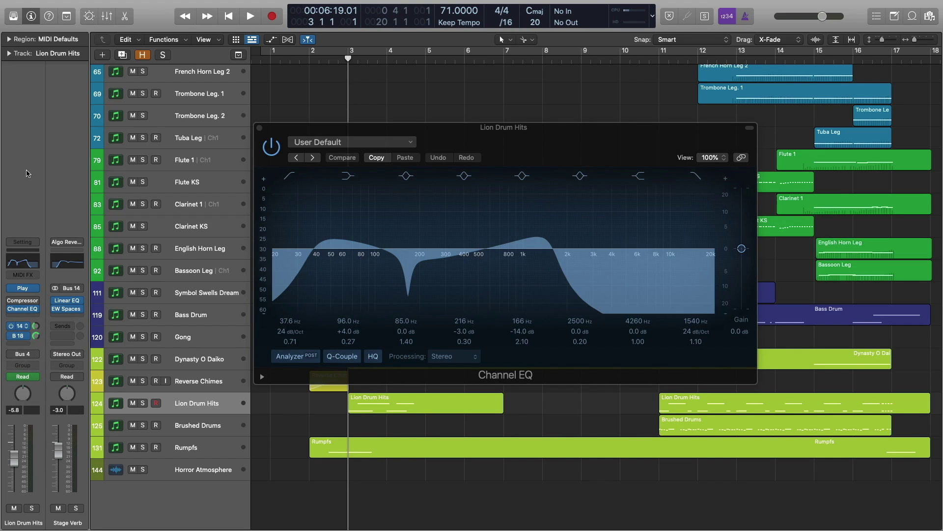
{"action": "key", "text": "super+w"}
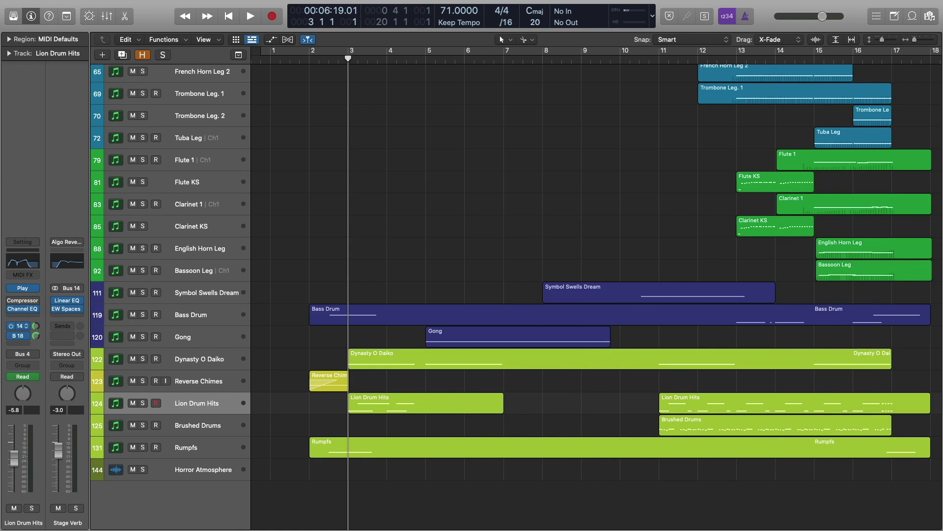
{"action": "left_click", "coordinate": [143, 402]}
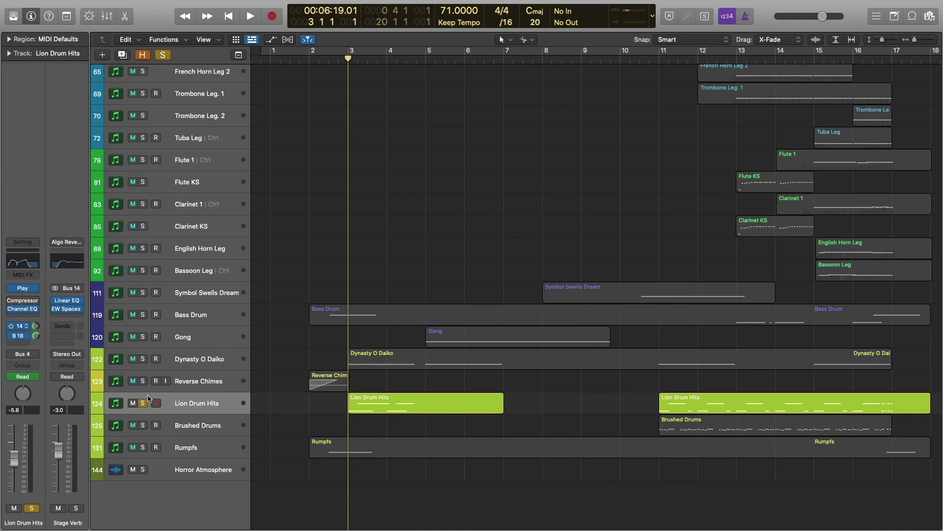
{"action": "left_click", "coordinate": [143, 359]}
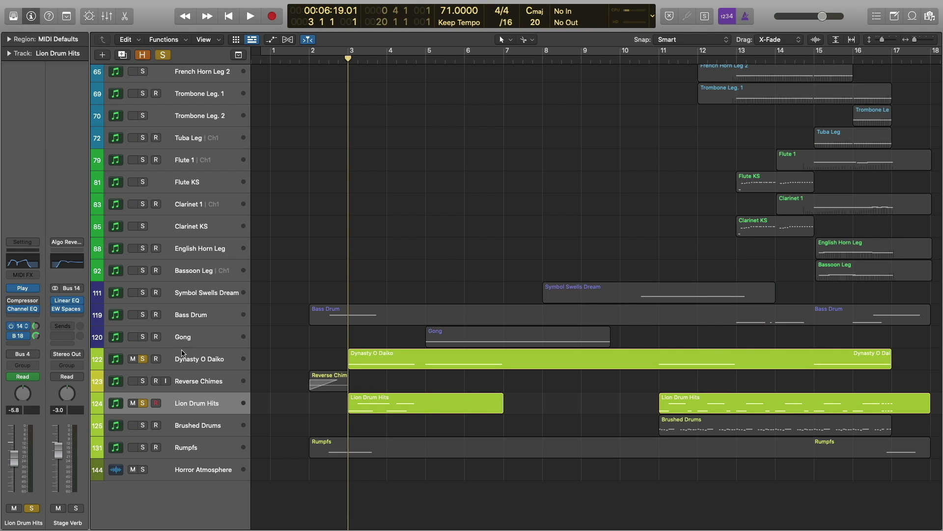
Inspect and close the Dynasty O Daiko instrument plugin, then play the soloed drums from bar 3.
{"action": "key", "text": "Up"}
{"action": "key", "text": "Up"}
{"action": "left_click", "coordinate": [25, 291]}
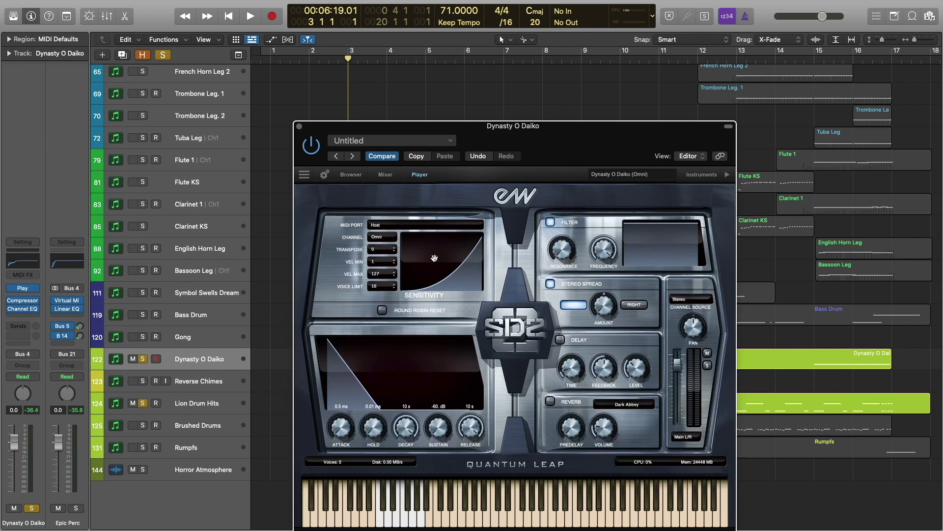
{"action": "left_click", "coordinate": [300, 126]}
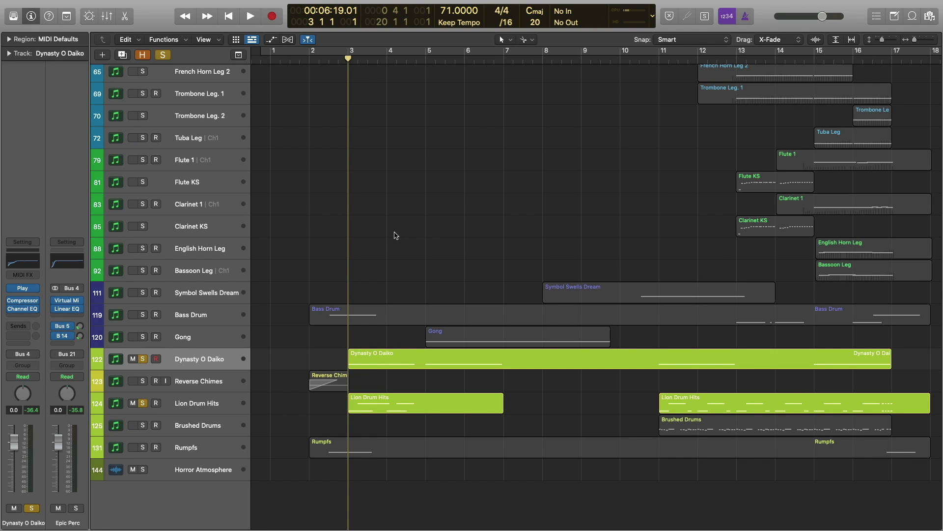
{"action": "key", "text": "space"}
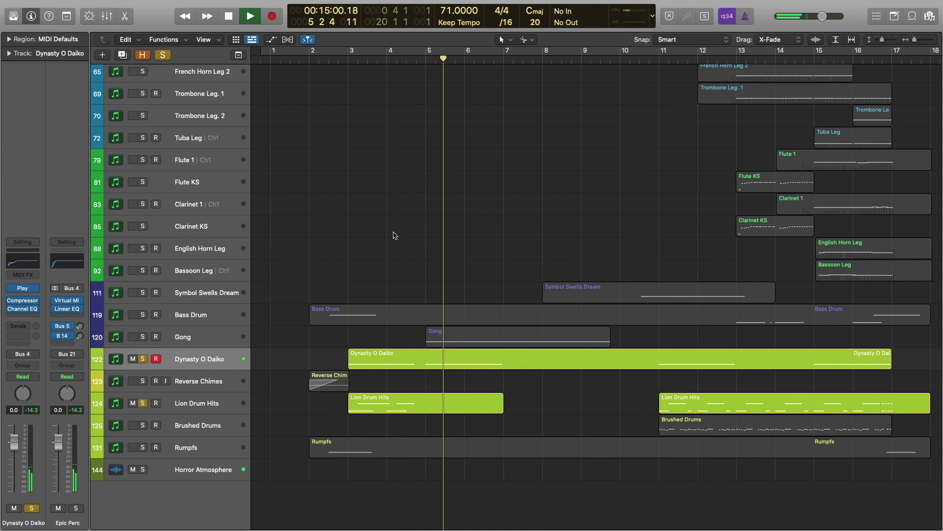
Stop playback and unsolo Dynasty O Daiko and Lion Drum Hits.
{"action": "key", "text": "space"}
{"action": "left_click", "coordinate": [142, 359]}
{"action": "left_click", "coordinate": [142, 402]}
{"action": "scroll", "coordinate": [427, 234], "scroll_direction": "up", "scroll_amount": 15}
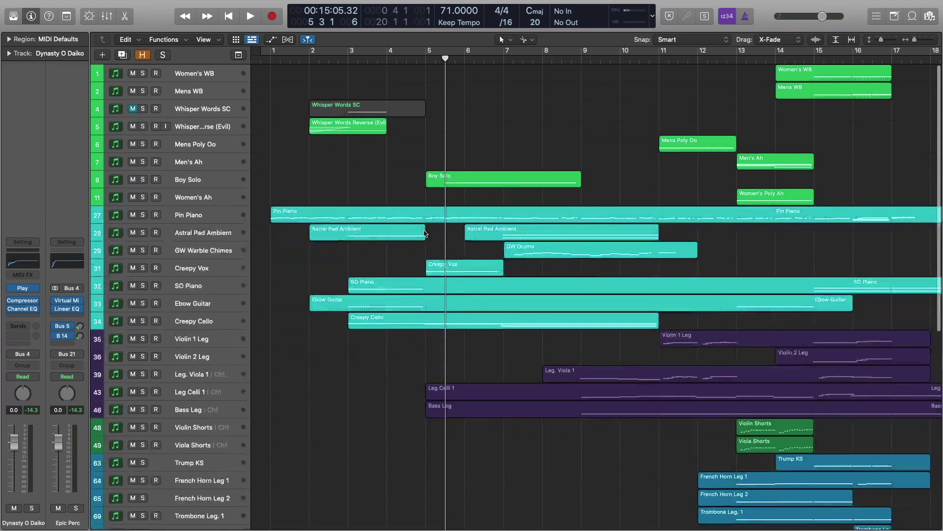
{"action": "scroll", "coordinate": [406, 202], "scroll_direction": "up", "scroll_amount": 3}
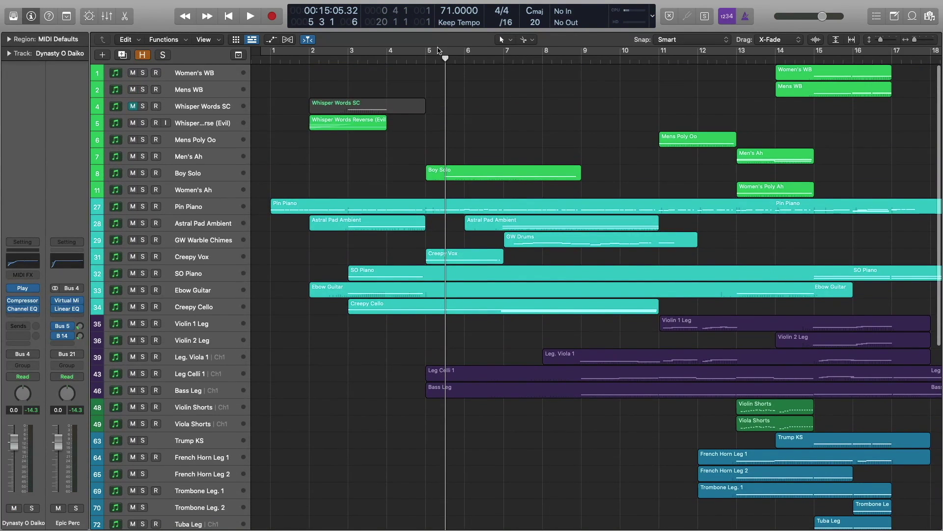
Play the full arrangement again while scrolling through the choir, pad, string and brass tracks.
{"action": "left_click", "coordinate": [376, 58]}
{"action": "key", "text": "space"}
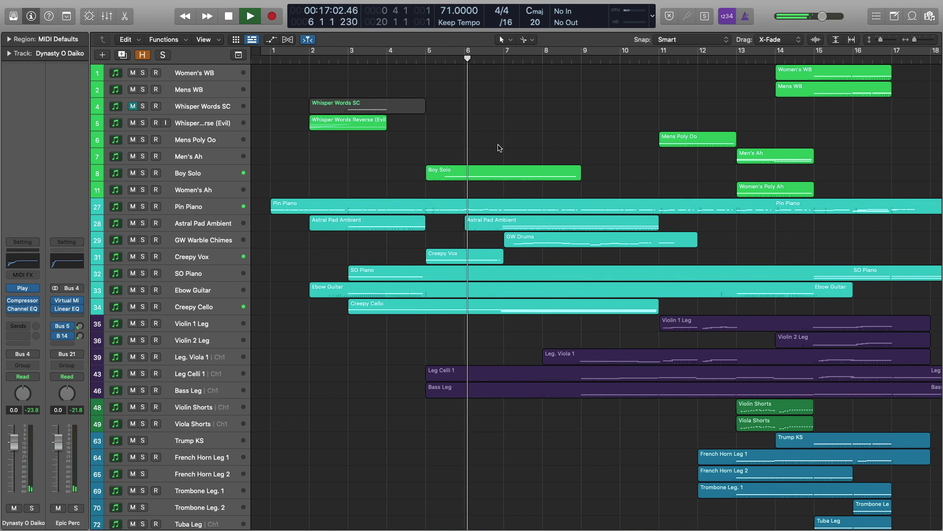
{"action": "scroll", "coordinate": [498, 147], "scroll_direction": "down", "scroll_amount": 10}
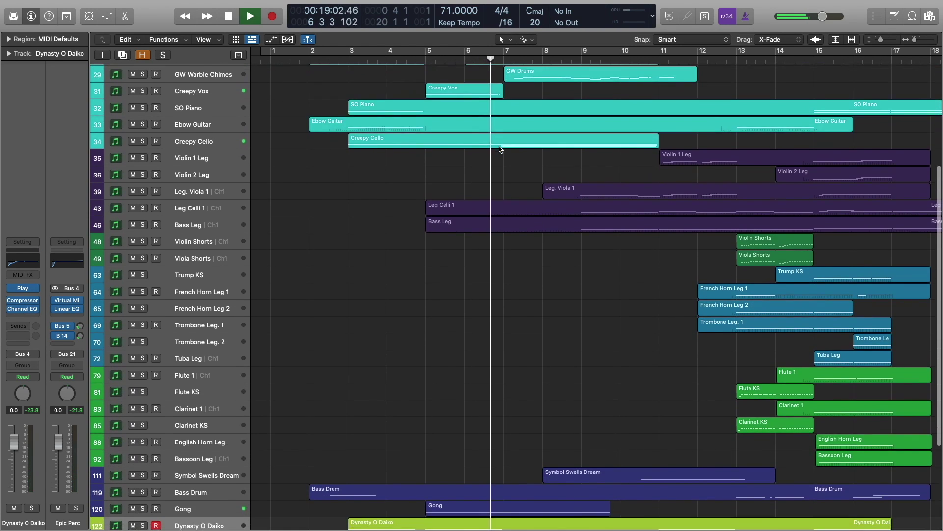
{"action": "scroll", "coordinate": [499, 148], "scroll_direction": "down", "scroll_amount": 6}
{"action": "scroll", "coordinate": [482, 199], "scroll_direction": "up", "scroll_amount": 15}
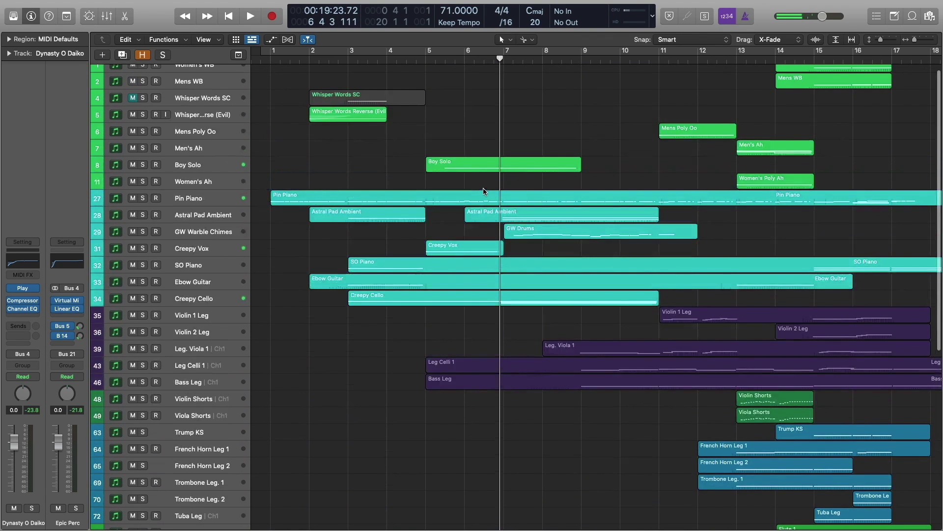
{"action": "scroll", "coordinate": [483, 190], "scroll_direction": "down", "scroll_amount": 4}
{"action": "scroll", "coordinate": [484, 190], "scroll_direction": "up", "scroll_amount": 3}
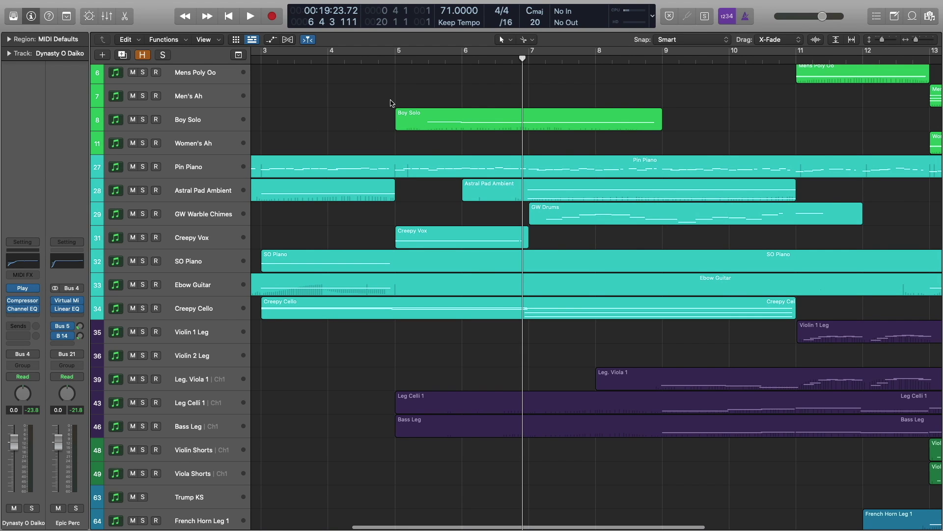
Stop playback and inspect the Creepy Vox instrument plugin, then close it.
{"action": "key", "text": "space"}
{"action": "left_click", "coordinate": [181, 237]}
{"action": "left_click", "coordinate": [25, 297]}
{"action": "left_click_drag", "start_coordinate": [628, 137], "coordinate": [605, 90]}
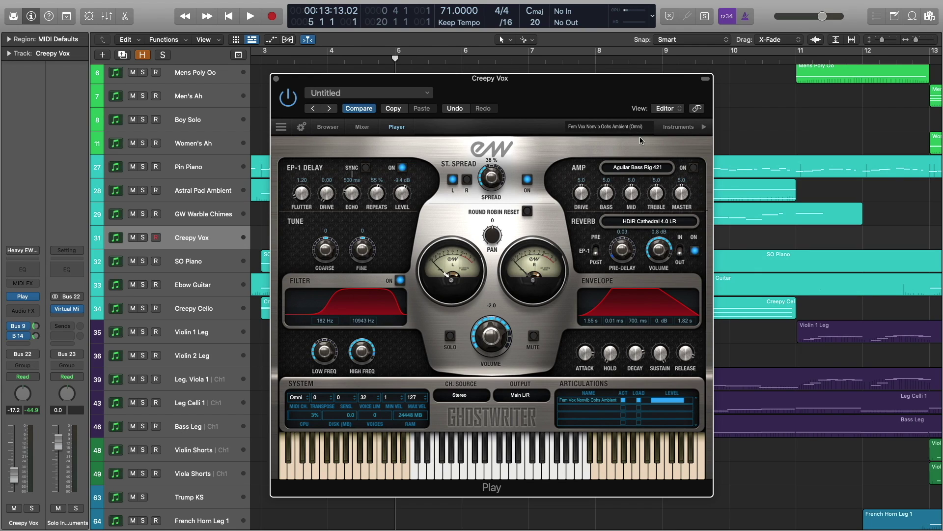
{"action": "left_click", "coordinate": [277, 79]}
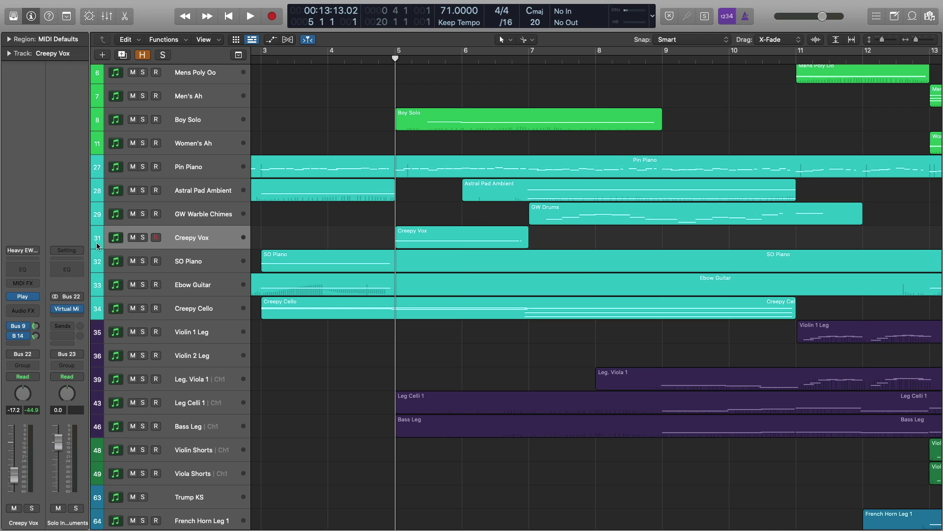
Solo Creepy Vox and play it while viewing its region's notes in the Piano Roll, then stop.
{"action": "left_click", "coordinate": [142, 237]}
{"action": "left_click", "coordinate": [444, 244]}
{"action": "key", "text": "space"}
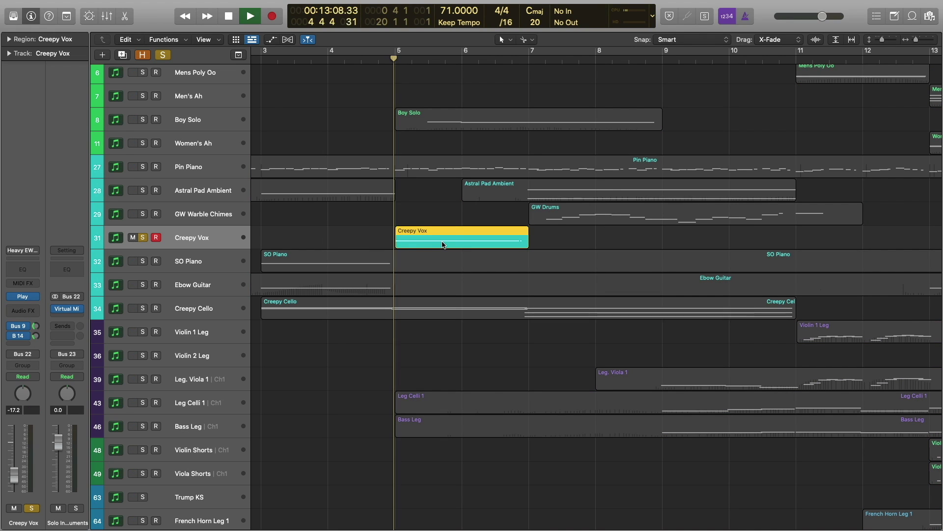
{"action": "double_click", "coordinate": [441, 237]}
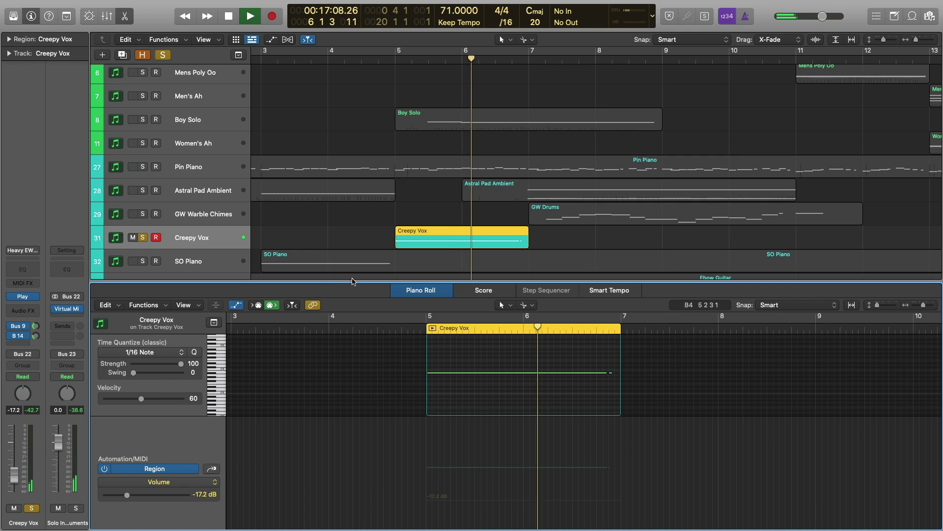
{"action": "key", "text": "e"}
{"action": "left_click", "coordinate": [297, 240]}
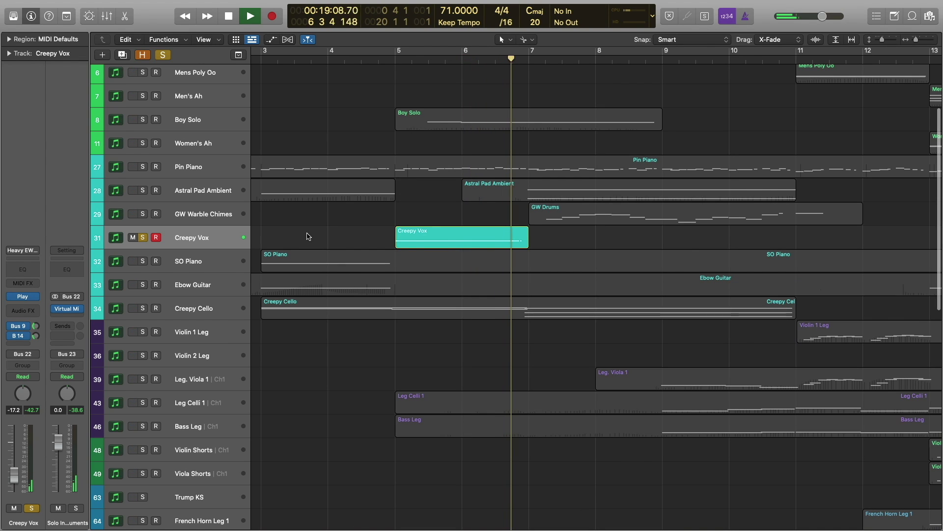
{"action": "key", "text": "space"}
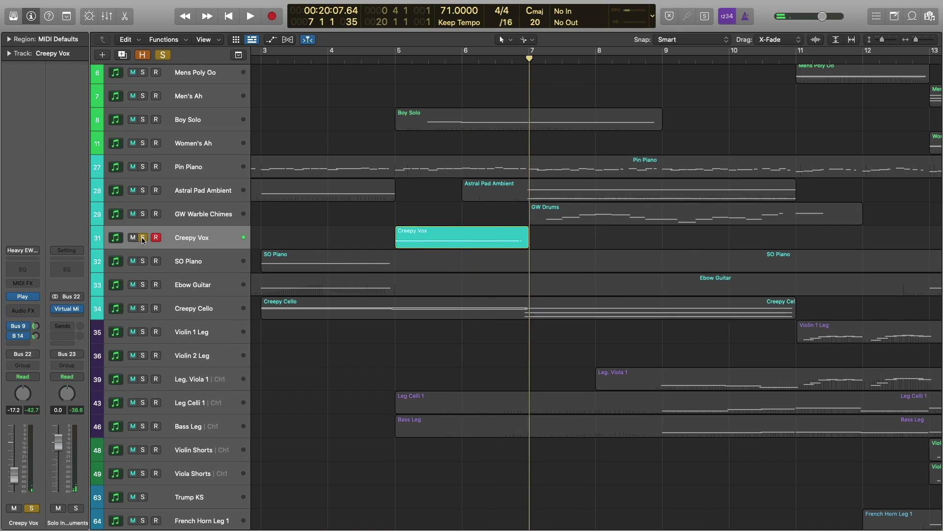
Unsolo Creepy Vox, select the Boy Solo track, and return the playhead to bar 5.
{"action": "left_click", "coordinate": [142, 237]}
{"action": "left_click", "coordinate": [201, 120]}
{"action": "left_click", "coordinate": [302, 124]}
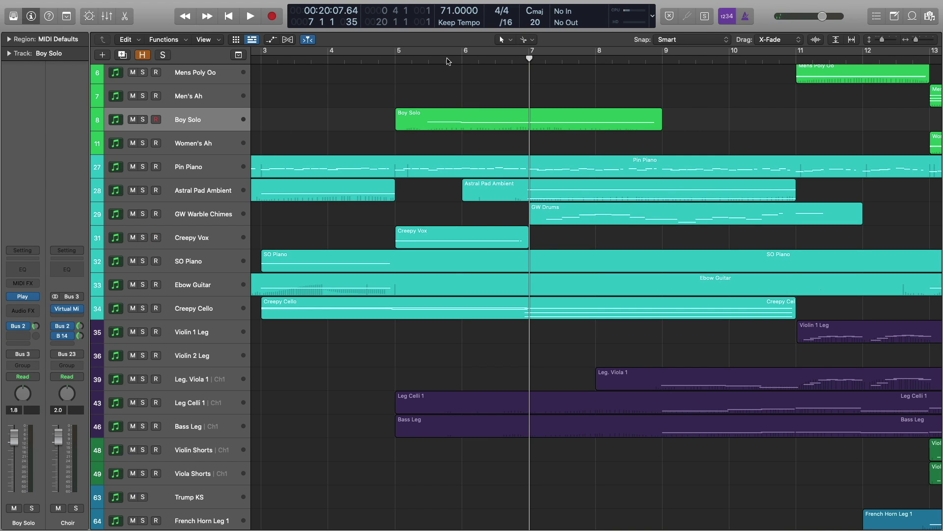
{"action": "key", "text": "comma"}
{"action": "key", "text": "comma"}
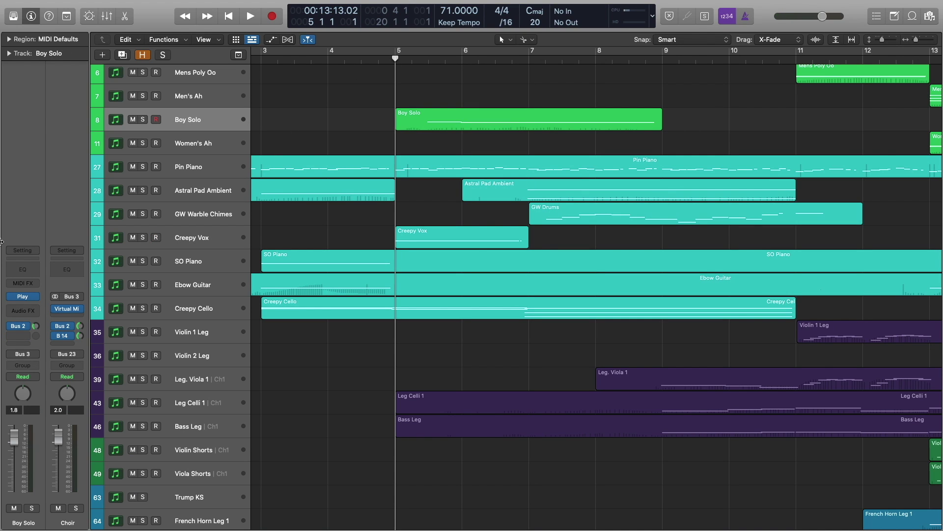
Review Boy Solo's Symphonic Choirs instrument window, close it, and stop playback.
{"action": "left_click", "coordinate": [26, 295]}
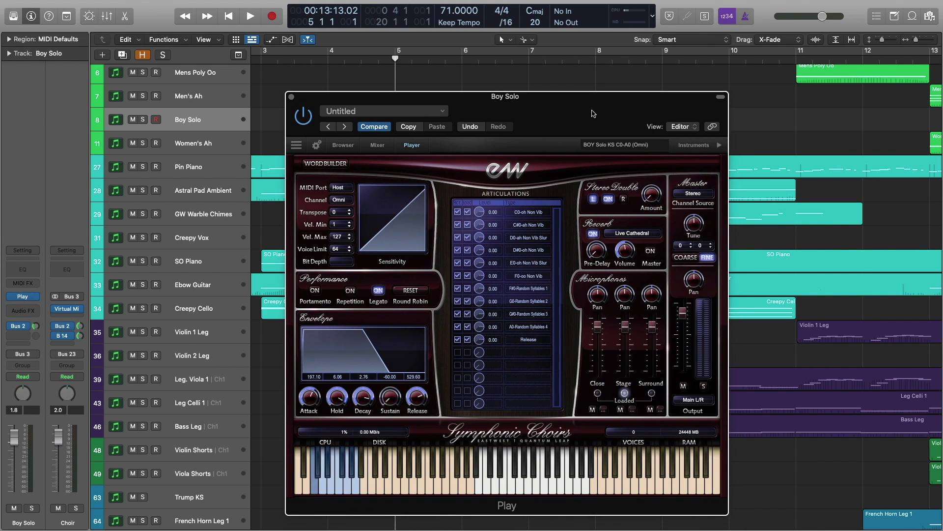
{"action": "left_click", "coordinate": [292, 97]}
{"action": "scroll", "coordinate": [379, 191], "scroll_direction": "down", "scroll_amount": 10}
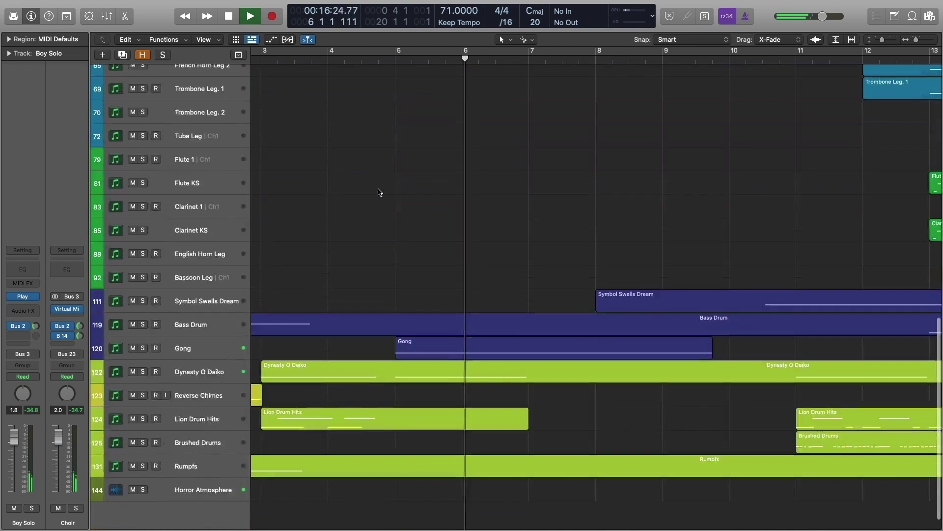
{"action": "scroll", "coordinate": [381, 192], "scroll_direction": "up", "scroll_amount": 8}
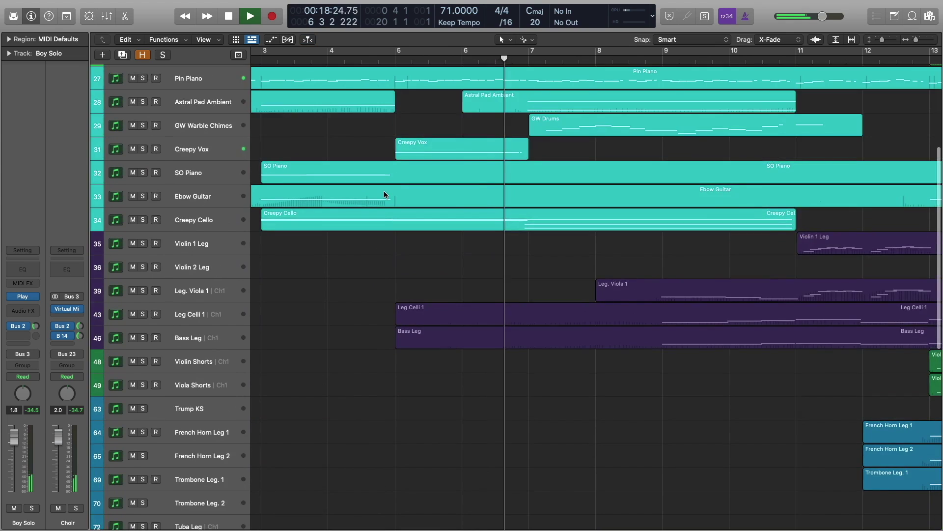
{"action": "scroll", "coordinate": [385, 194], "scroll_direction": "up", "scroll_amount": 7}
{"action": "key", "text": "space"}
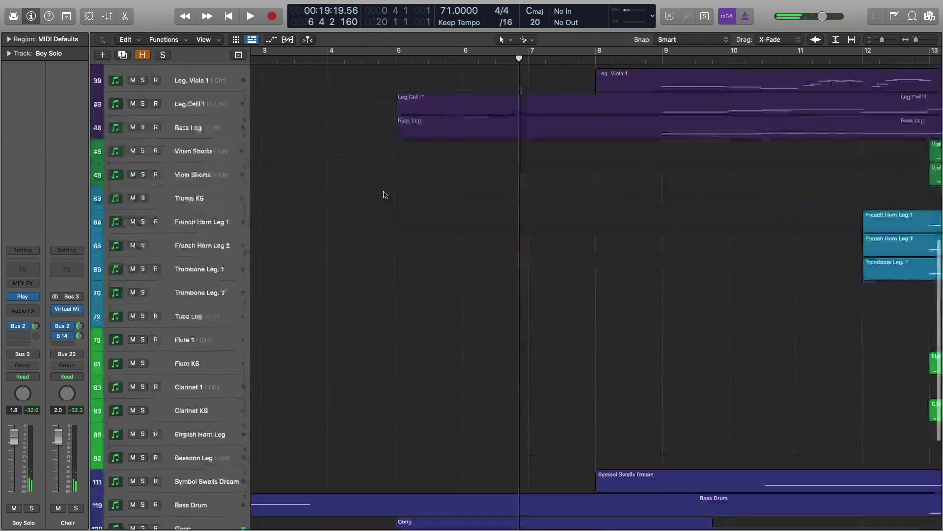
{"action": "scroll", "coordinate": [385, 194], "scroll_direction": "down", "scroll_amount": 8}
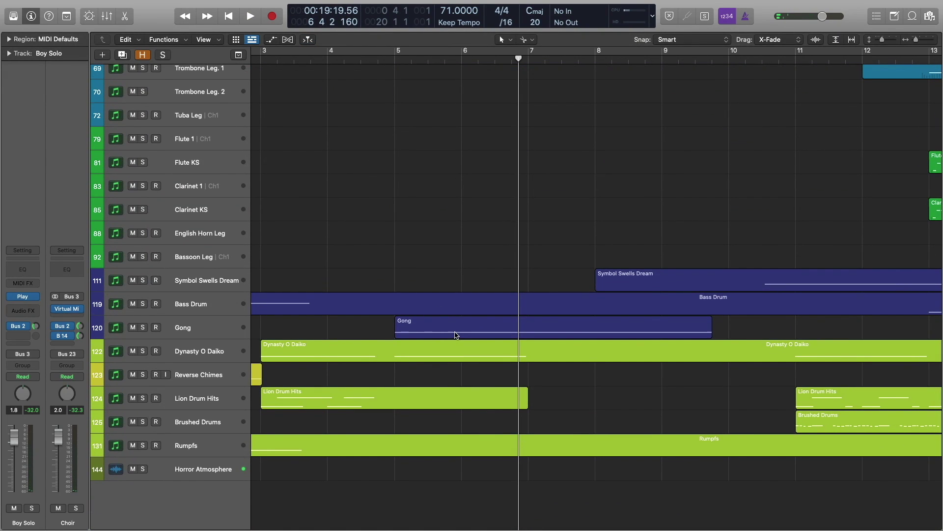
Open the Gong region's notes and check its single long G1 note's position and length.
{"action": "double_click", "coordinate": [456, 335]}
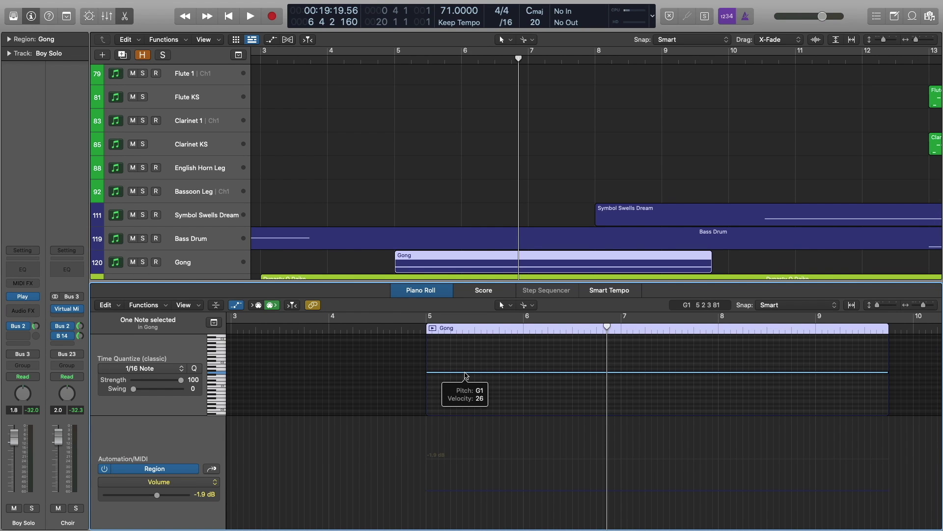
{"action": "left_click", "coordinate": [466, 375]}
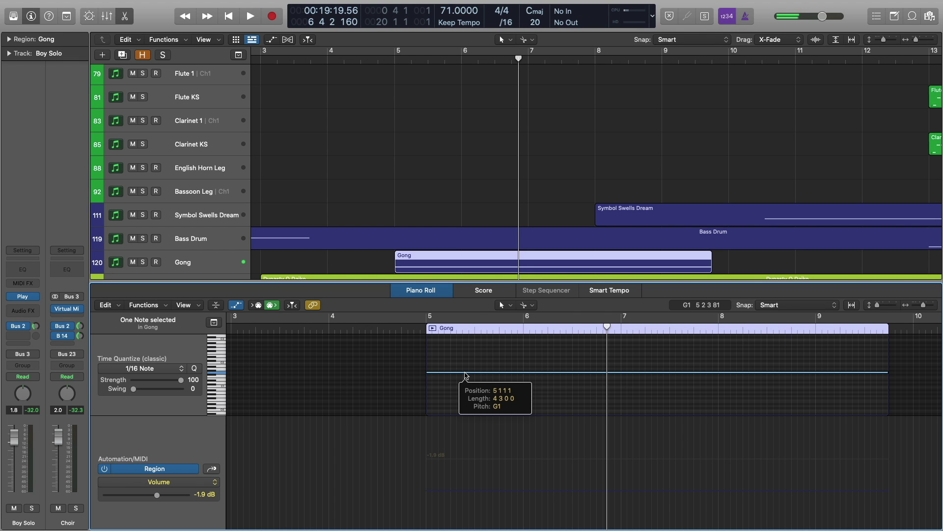
{"action": "key", "text": "e"}
{"action": "left_click", "coordinate": [432, 231]}
Shrink and restore the track heights, then move the playhead to just before bar 5.
{"action": "scroll", "coordinate": [432, 231], "scroll_direction": "up", "scroll_amount": 10}
{"action": "key", "text": "super+Up"}
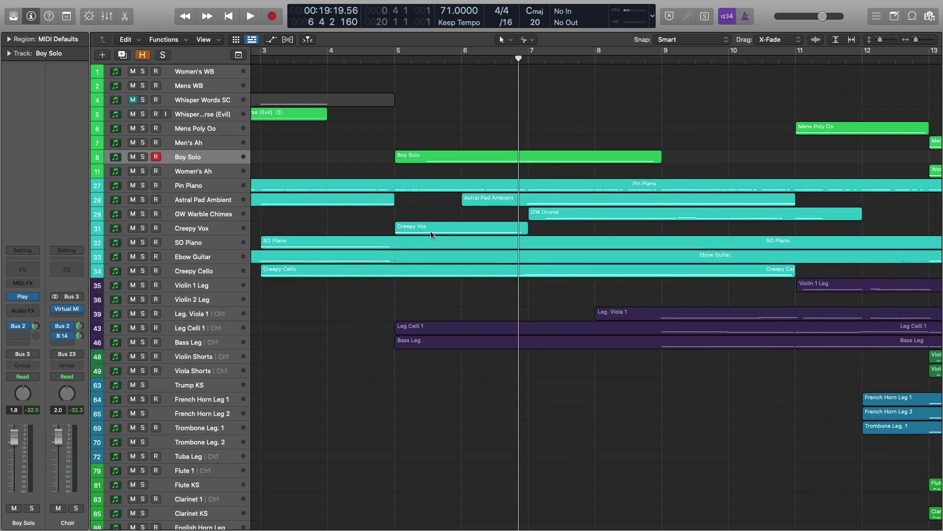
{"action": "key", "text": "super+Down"}
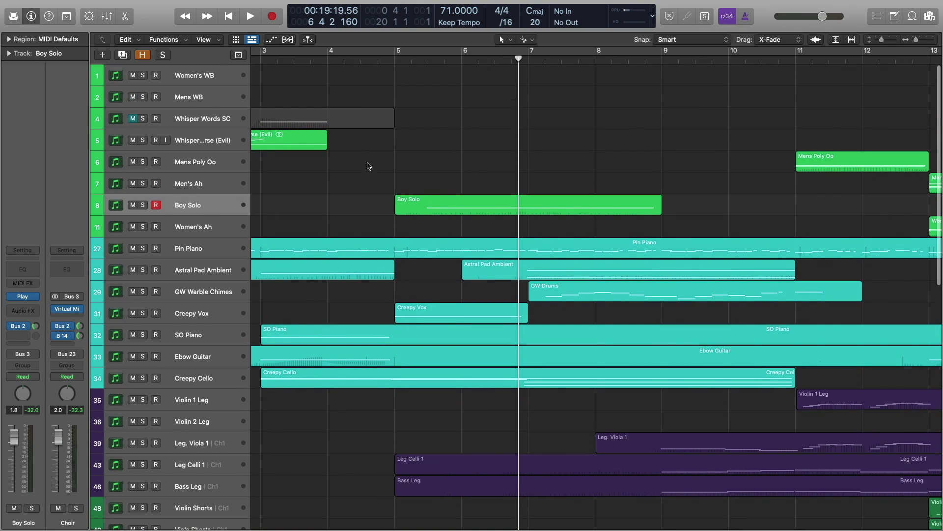
{"action": "left_click", "coordinate": [386, 55]}
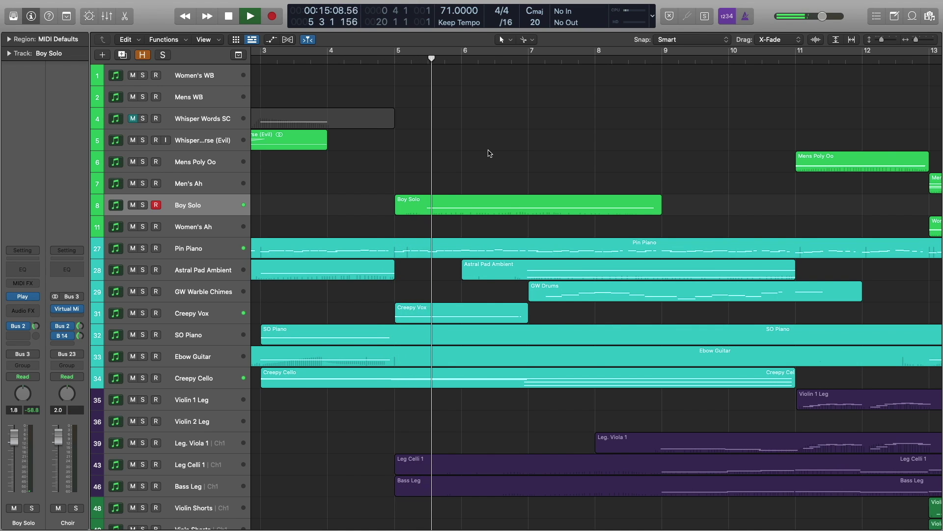
Look over the Creepy Cello region's notes in the Piano Roll, then close the editor.
{"action": "left_click", "coordinate": [467, 373]}
{"action": "double_click", "coordinate": [467, 371]}
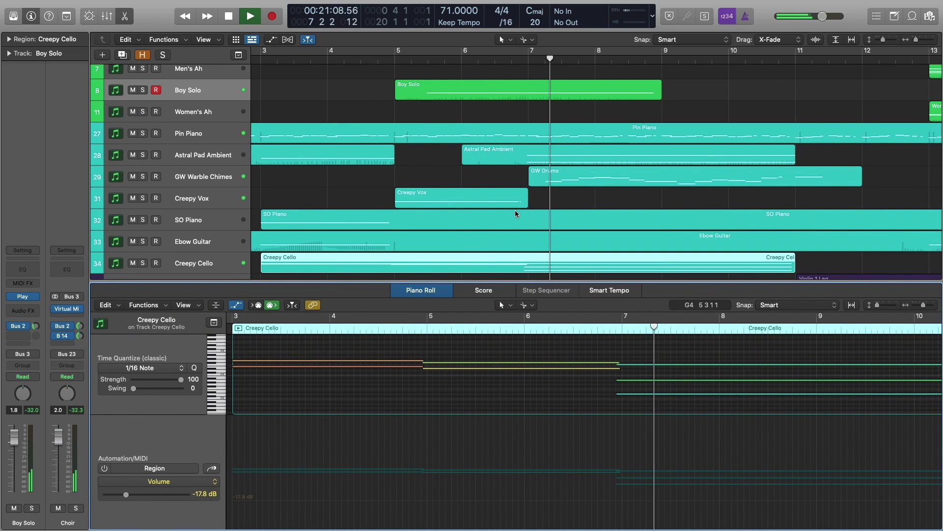
{"action": "scroll", "coordinate": [516, 214], "scroll_direction": "right", "scroll_amount": 3}
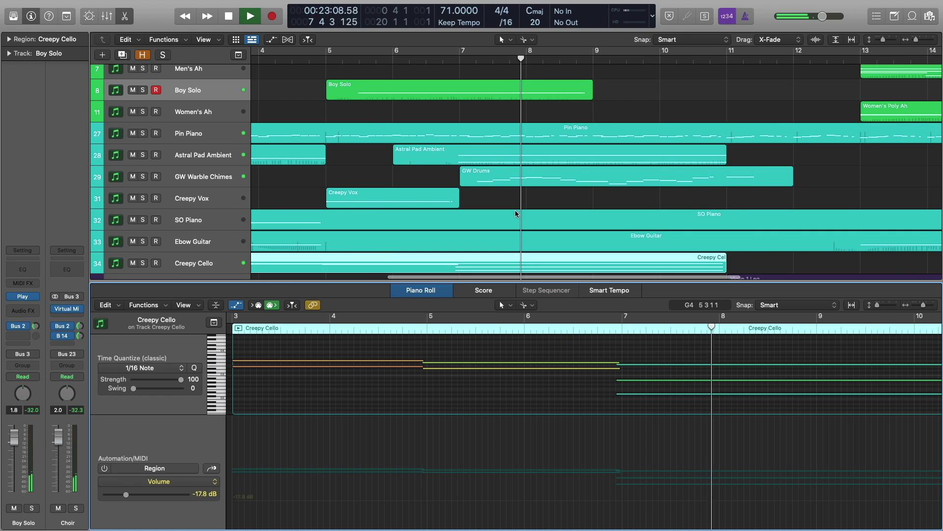
{"action": "key", "text": "e"}
{"action": "left_click", "coordinate": [581, 297]}
Scroll around the arrangement during playback, then stop it past bar 10.
{"action": "scroll", "coordinate": [584, 298], "scroll_direction": "up", "scroll_amount": 1}
{"action": "scroll", "coordinate": [580, 300], "scroll_direction": "right", "scroll_amount": 3}
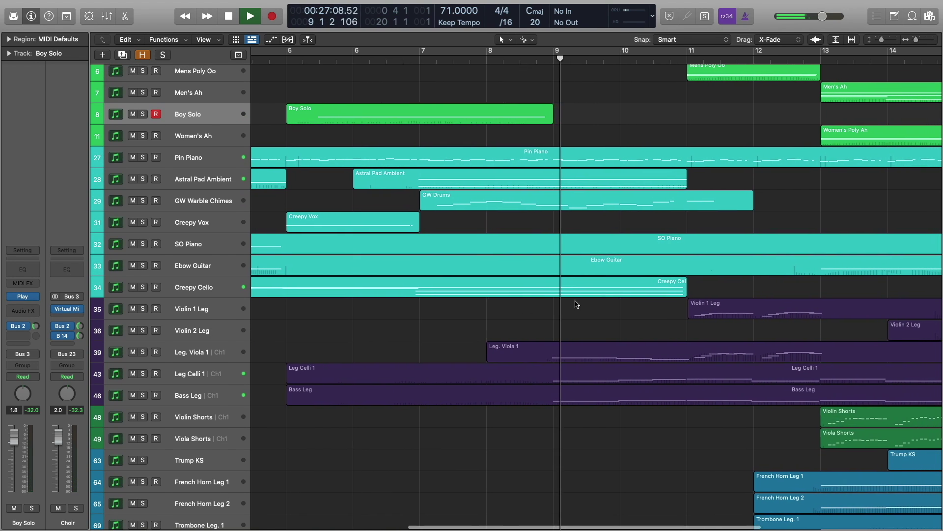
{"action": "scroll", "coordinate": [576, 302], "scroll_direction": "down", "scroll_amount": 10}
{"action": "scroll", "coordinate": [575, 302], "scroll_direction": "down", "scroll_amount": 1}
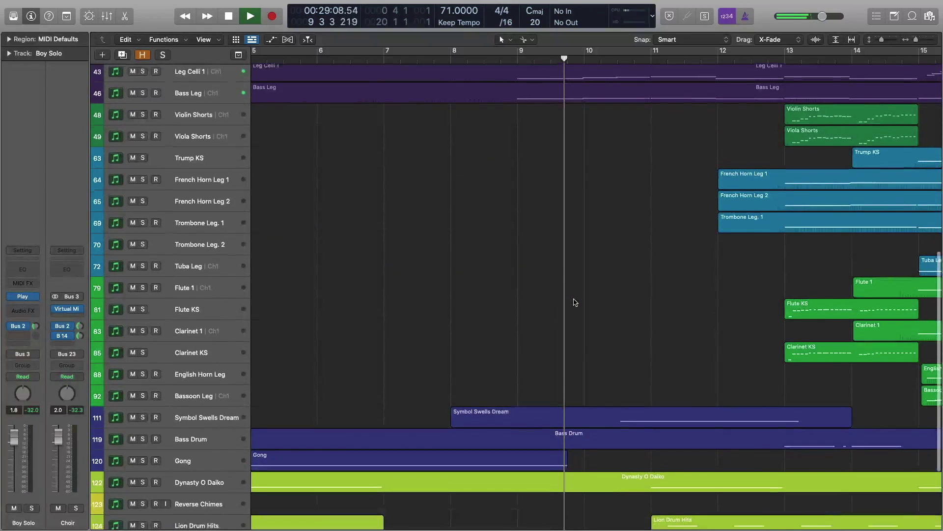
{"action": "scroll", "coordinate": [574, 302], "scroll_direction": "up", "scroll_amount": 10}
{"action": "scroll", "coordinate": [573, 299], "scroll_direction": "up", "scroll_amount": 3}
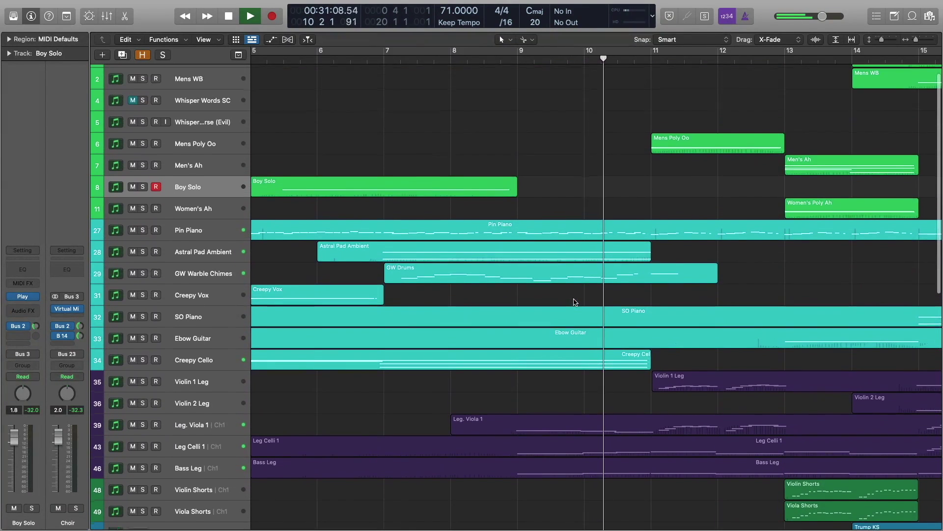
{"action": "key", "text": "space"}
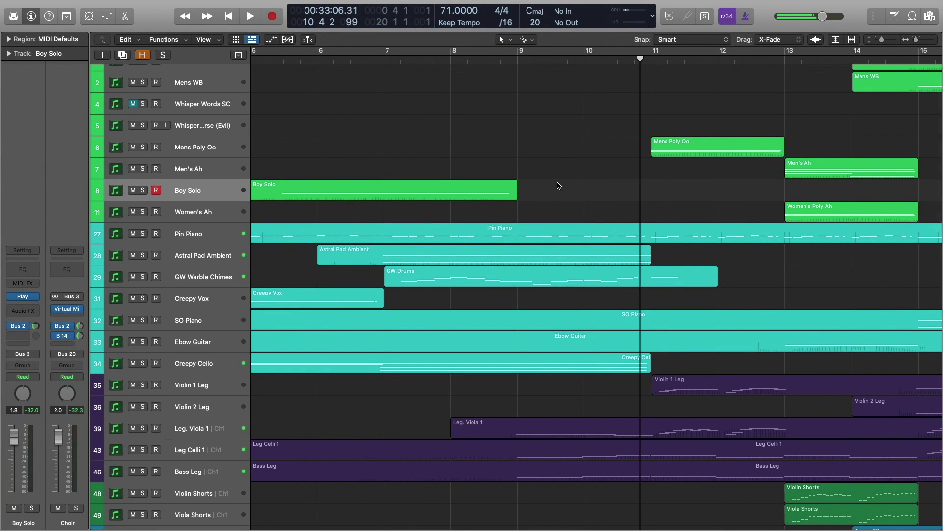
{"action": "scroll", "coordinate": [557, 185], "scroll_direction": "left", "scroll_amount": 3}
{"action": "scroll", "coordinate": [476, 133], "scroll_direction": "left", "scroll_amount": 1}
Park the playhead before bar 7, zoom out to bars 3–16, and show Astral Pad Ambient's Modulation curve.
{"action": "left_click", "coordinate": [458, 61]}
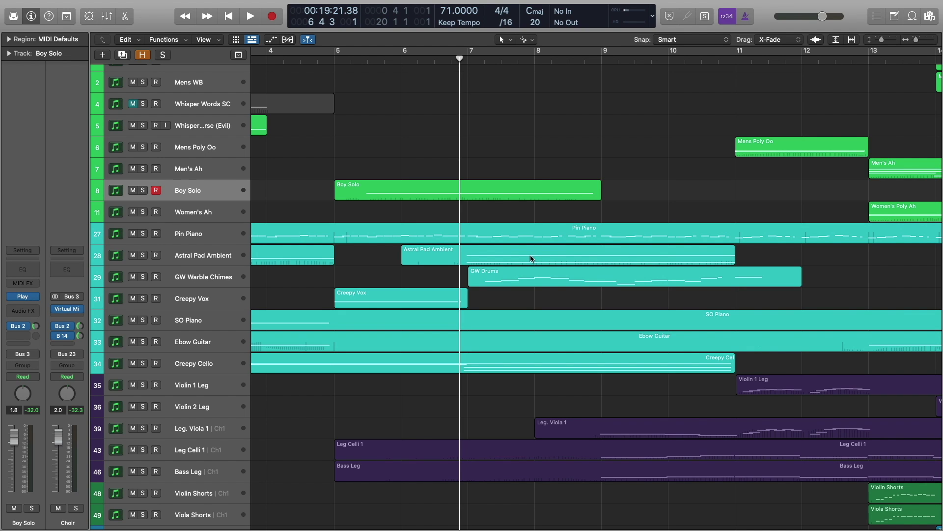
{"action": "key", "text": "super+Left"}
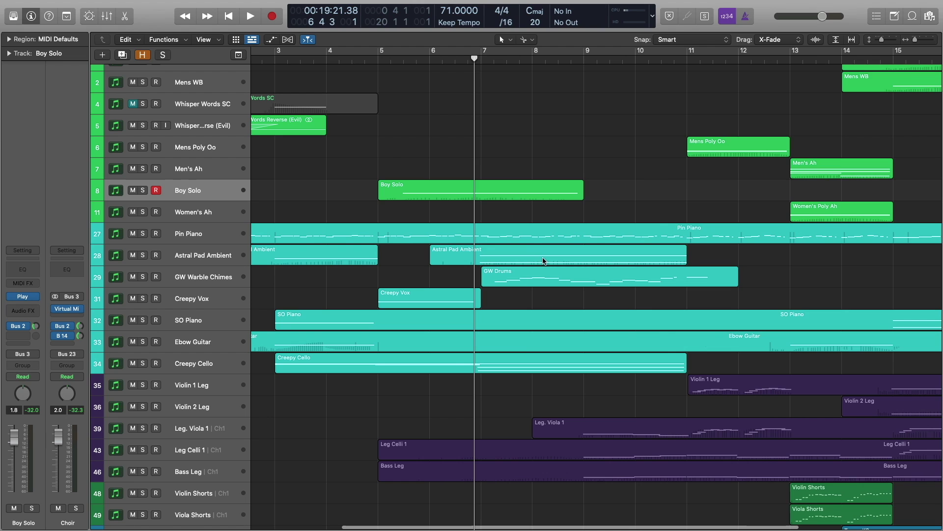
{"action": "double_click", "coordinate": [491, 260]}
{"action": "left_click", "coordinate": [212, 469]}
{"action": "scroll", "coordinate": [561, 352], "scroll_direction": "right", "scroll_amount": 5}
Inspect both held Astral Pad notes, including the four-bar D1, then switch the lane to Note Velocity.
{"action": "left_click_drag", "start_coordinate": [556, 345], "coordinate": [568, 396]}
{"action": "left_click", "coordinate": [560, 375]}
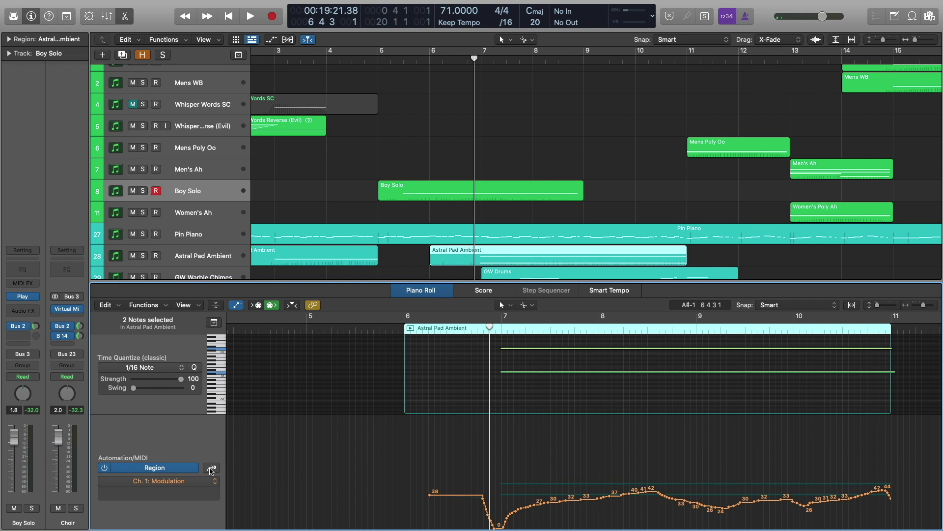
{"action": "left_click", "coordinate": [211, 469]}
{"action": "left_click", "coordinate": [463, 157]}
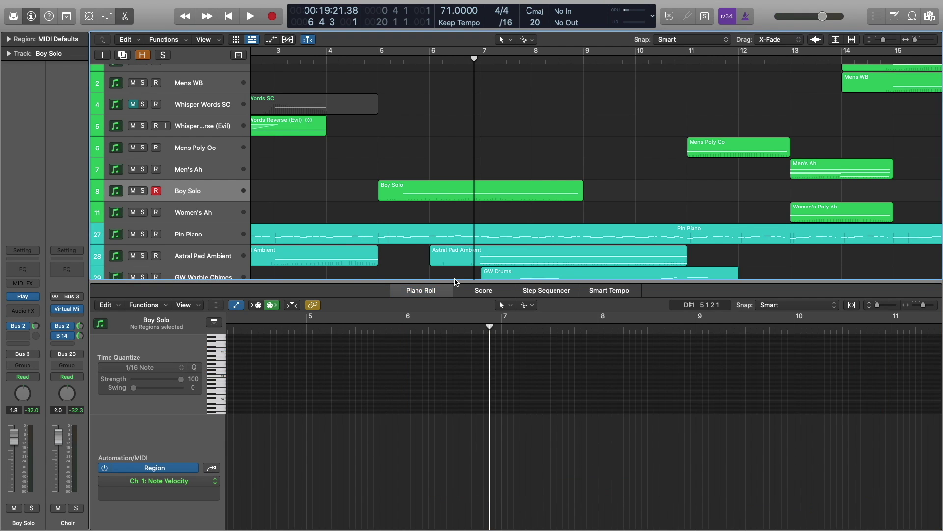
Close the editor, solo the instrument tracks from SO Piano, and play from bar 7.
{"action": "key", "text": "e"}
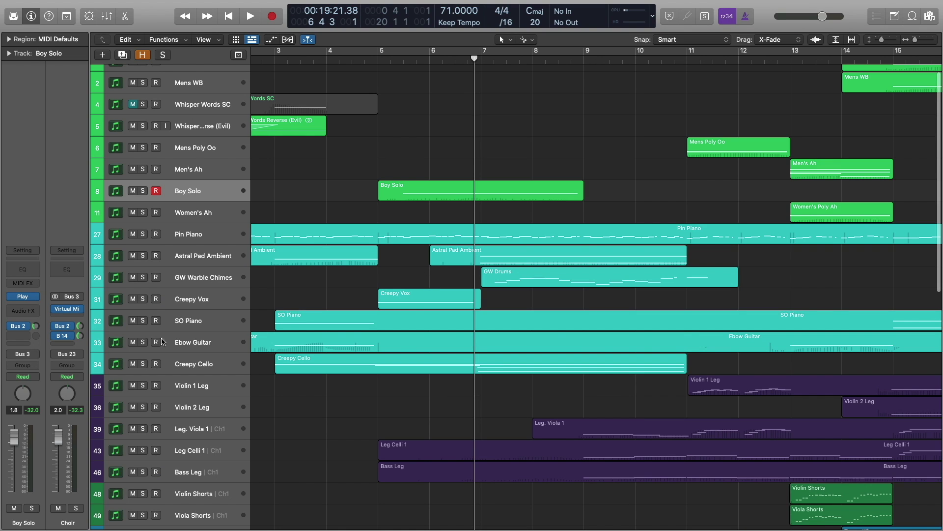
{"action": "left_click", "coordinate": [188, 320]}
{"action": "left_click", "coordinate": [76, 508]}
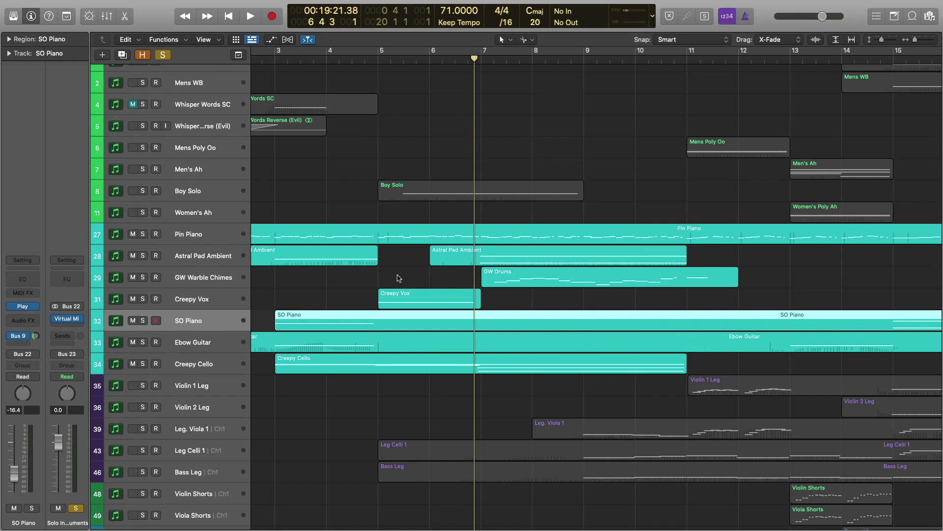
{"action": "left_click", "coordinate": [536, 295]}
{"action": "scroll", "coordinate": [530, 292], "scroll_direction": "up", "scroll_amount": 1}
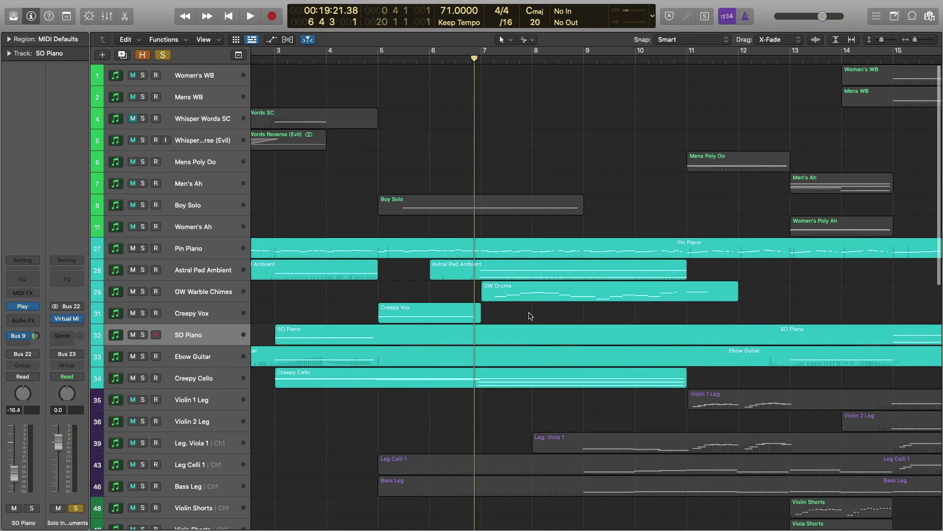
{"action": "key", "text": "space"}
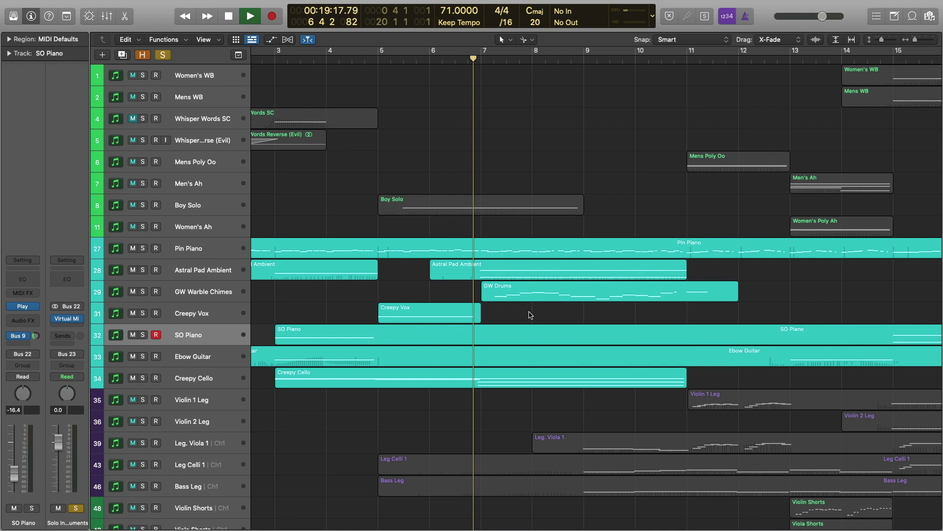
View Pin Piano and the six instrument regions below it in the piano roll, then stop playback.
{"action": "left_click", "coordinate": [524, 256]}
{"action": "left_click_drag", "start_coordinate": [524, 260], "coordinate": [525, 373]}
{"action": "key", "text": "p"}
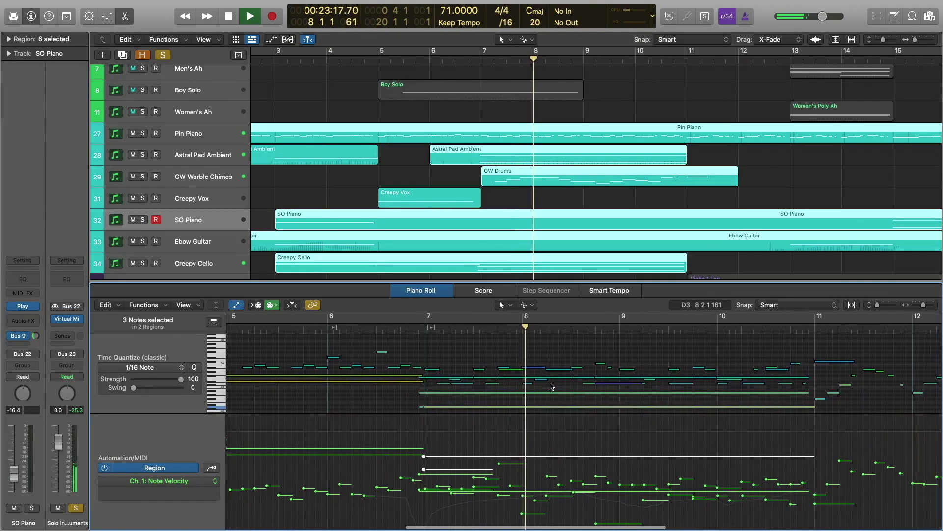
{"action": "scroll", "coordinate": [551, 386], "scroll_direction": "down", "scroll_amount": 1}
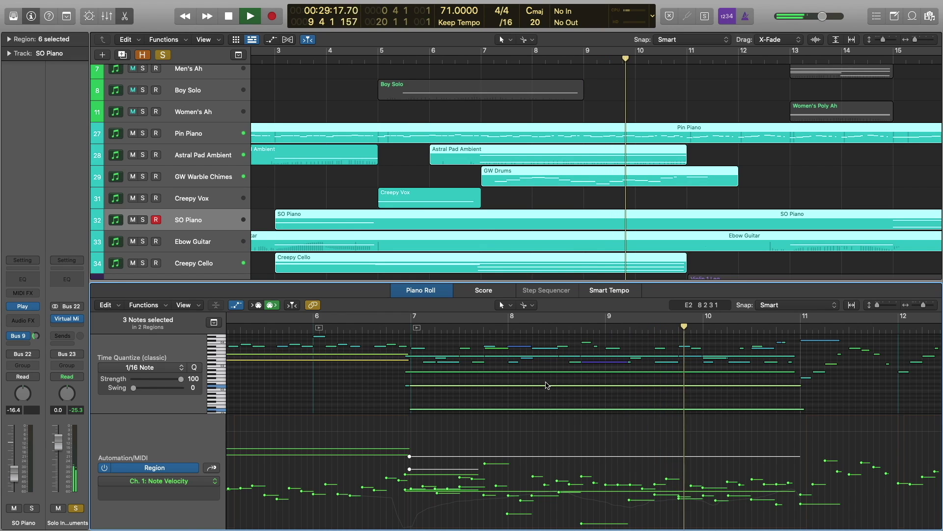
{"action": "scroll", "coordinate": [598, 340], "scroll_direction": "right", "scroll_amount": 2}
{"action": "scroll", "coordinate": [597, 339], "scroll_direction": "right", "scroll_amount": 4}
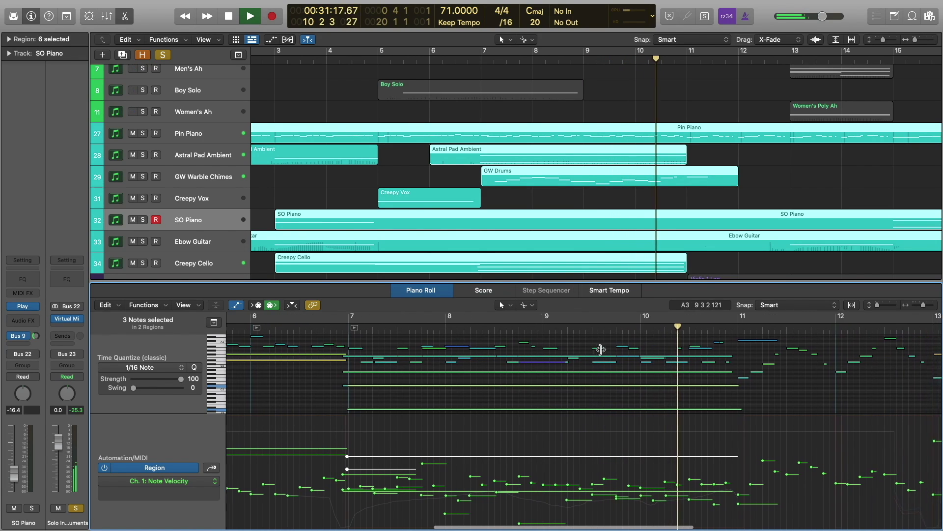
{"action": "key", "text": "space"}
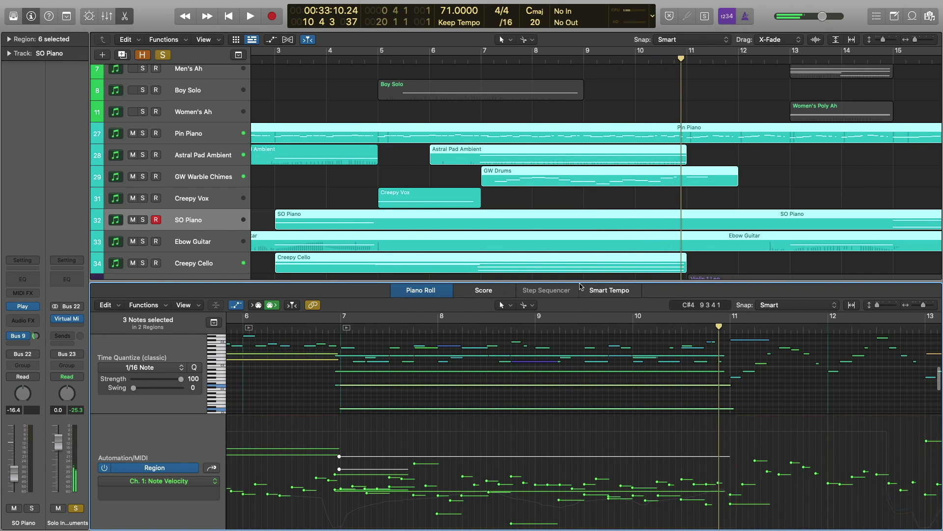
Close the piano roll, deselect all regions, and unsolo the instrument tracks.
{"action": "key", "text": "p"}
{"action": "left_click", "coordinate": [496, 305]}
{"action": "scroll", "coordinate": [497, 305], "scroll_direction": "up", "scroll_amount": 4}
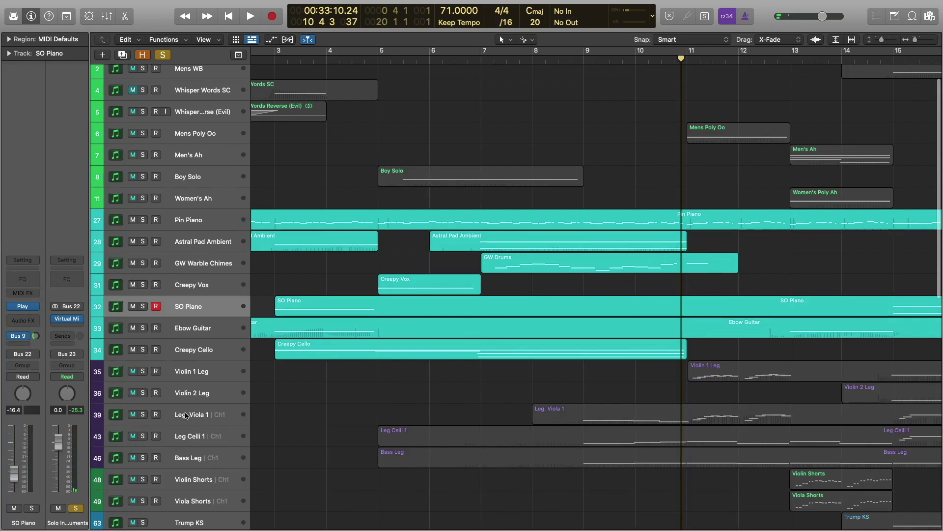
{"action": "left_click", "coordinate": [75, 509]}
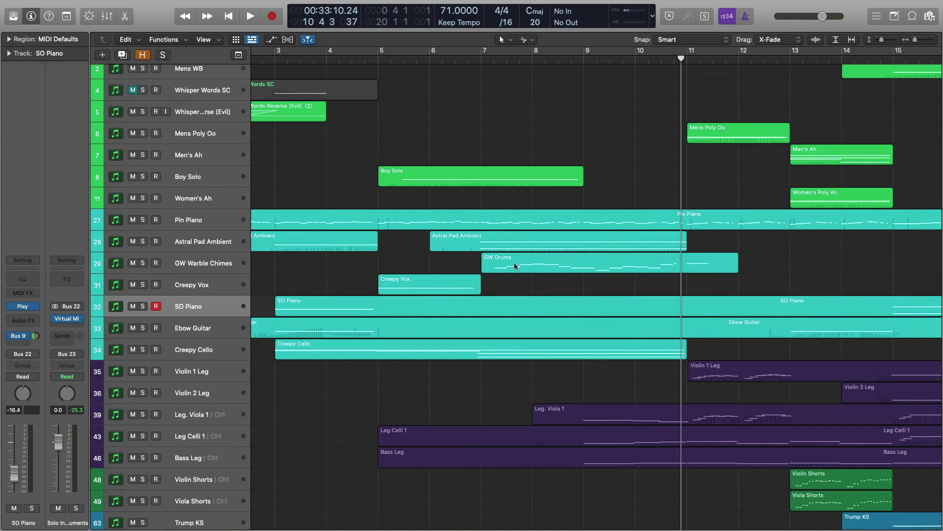
Review the GW Warble Chimes GhostWriter settings (Glock And Vibes Warble) and close the window.
{"action": "left_click", "coordinate": [199, 273]}
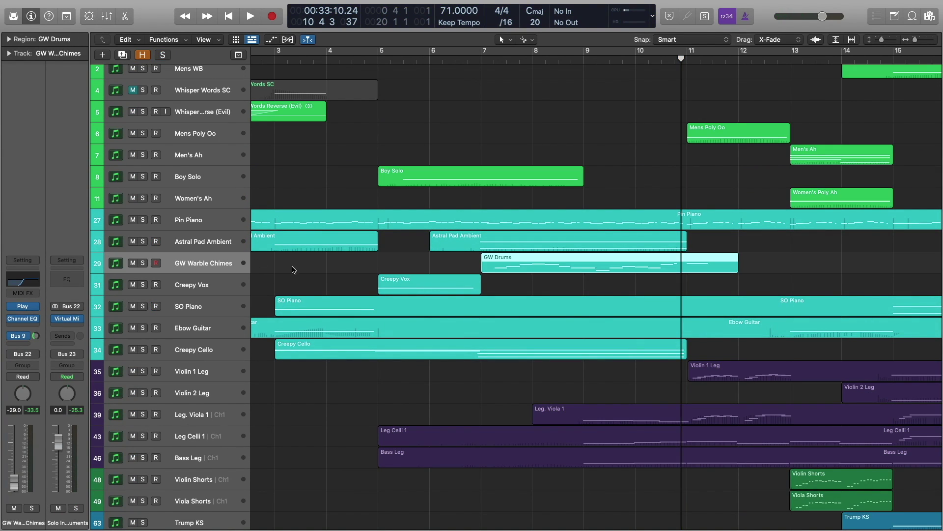
{"action": "left_click", "coordinate": [24, 306]}
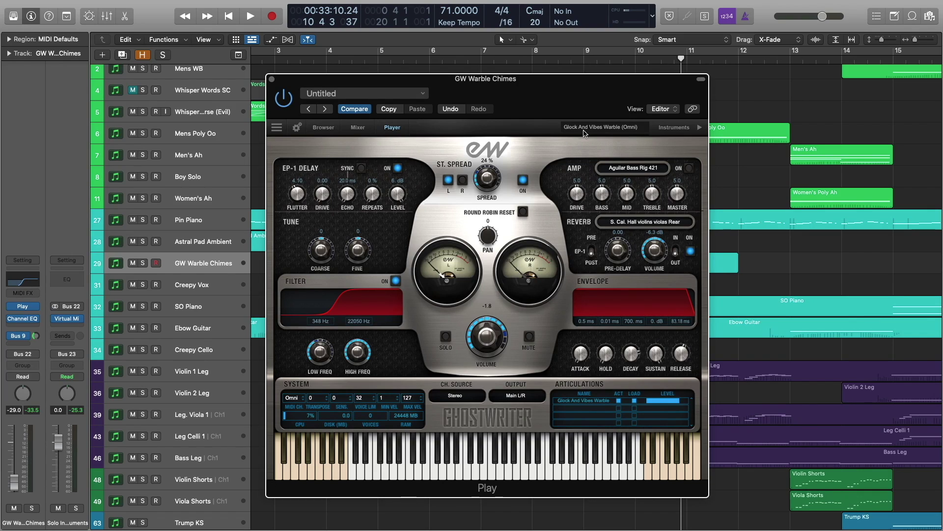
{"action": "left_click", "coordinate": [271, 80]}
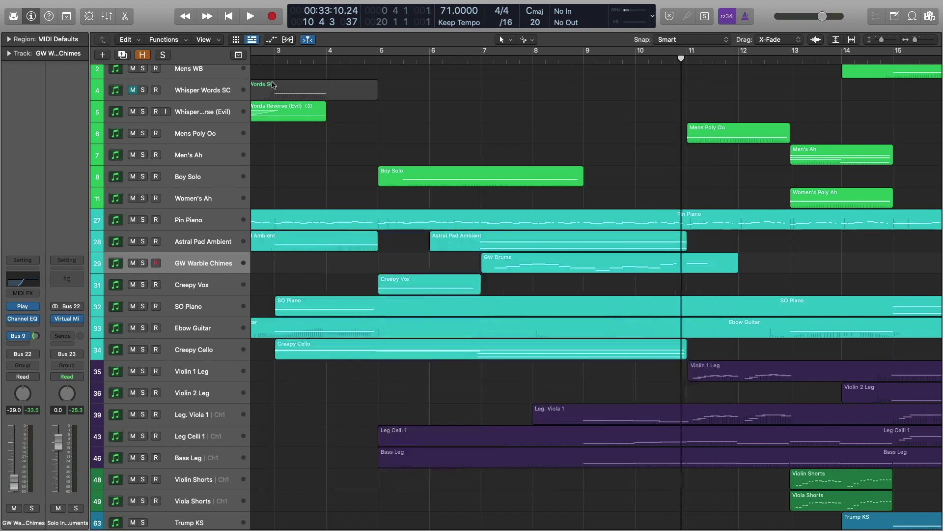
{"action": "left_click", "coordinate": [469, 62]}
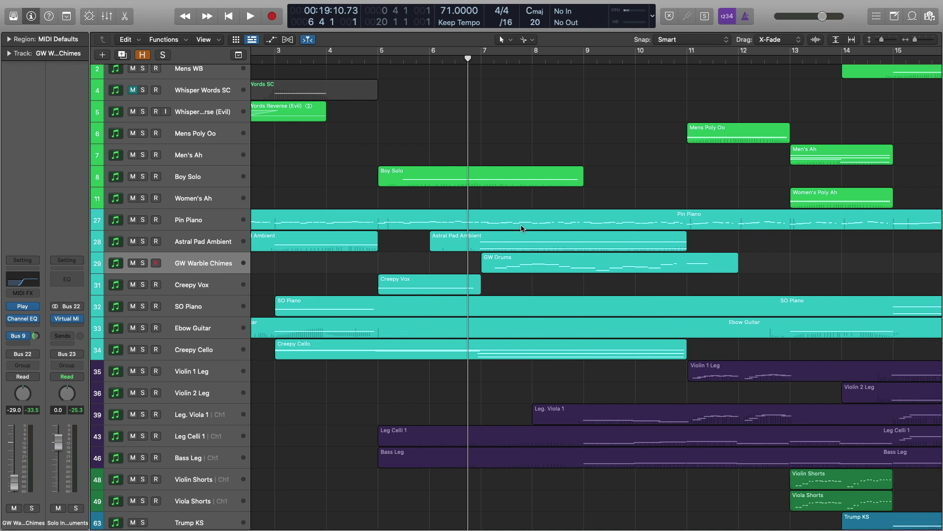
{"action": "scroll", "coordinate": [522, 227], "scroll_direction": "down", "scroll_amount": 15}
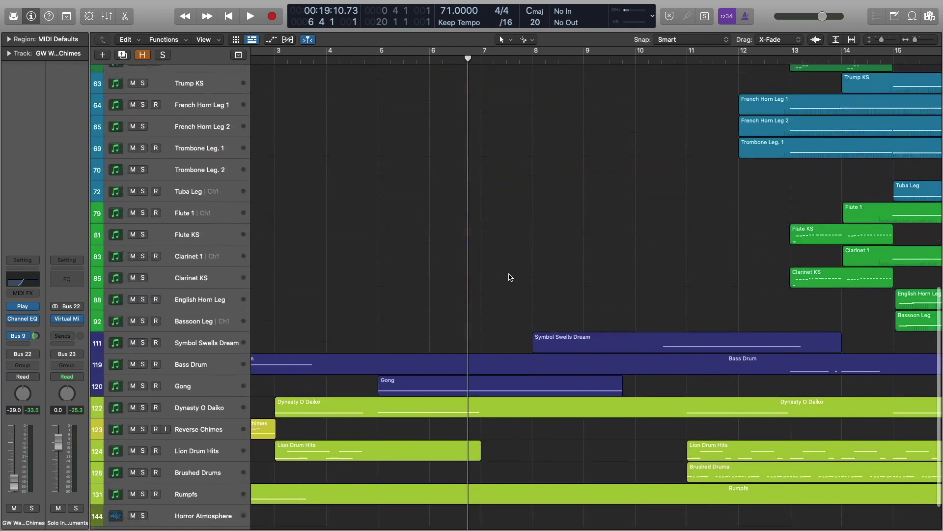
{"action": "scroll", "coordinate": [511, 277], "scroll_direction": "up", "scroll_amount": 15}
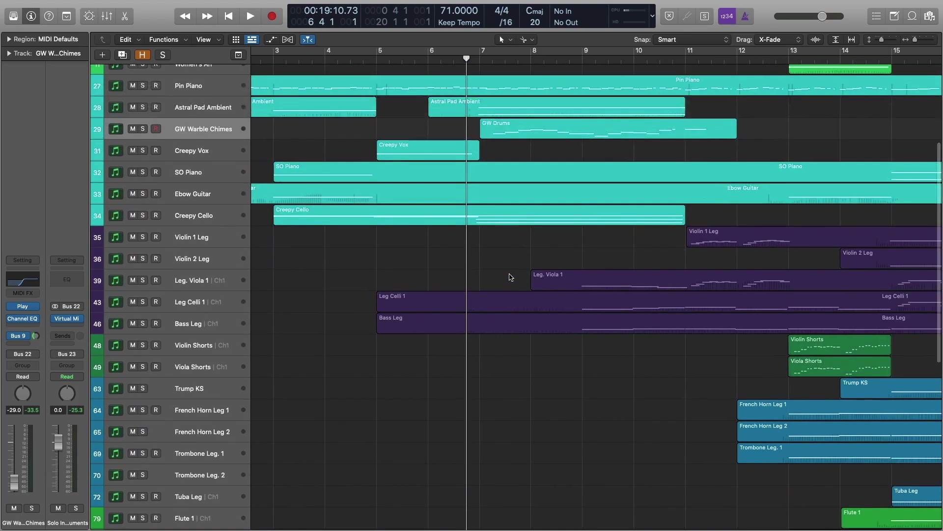
{"action": "scroll", "coordinate": [509, 278], "scroll_direction": "up", "scroll_amount": 4}
{"action": "scroll", "coordinate": [510, 267], "scroll_direction": "down", "scroll_amount": 2}
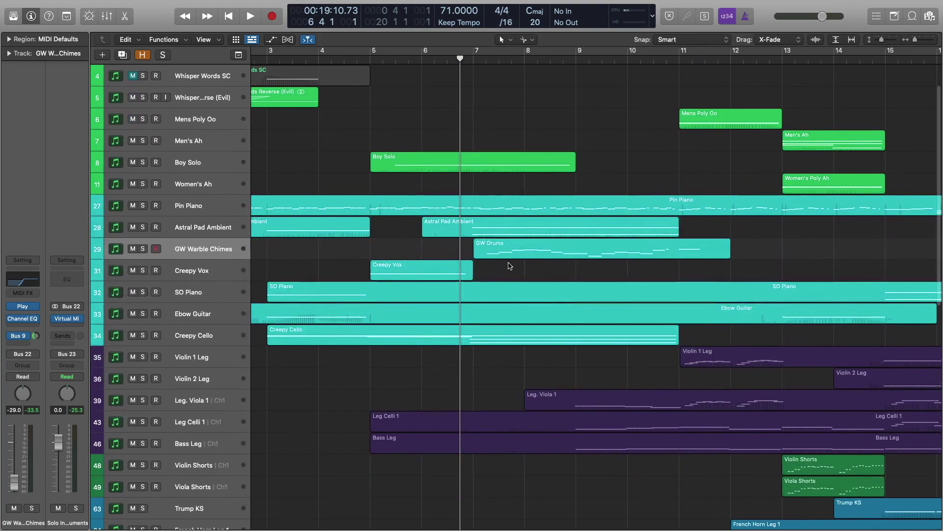
{"action": "left_click_drag", "start_coordinate": [607, 371], "coordinate": [618, 459]}
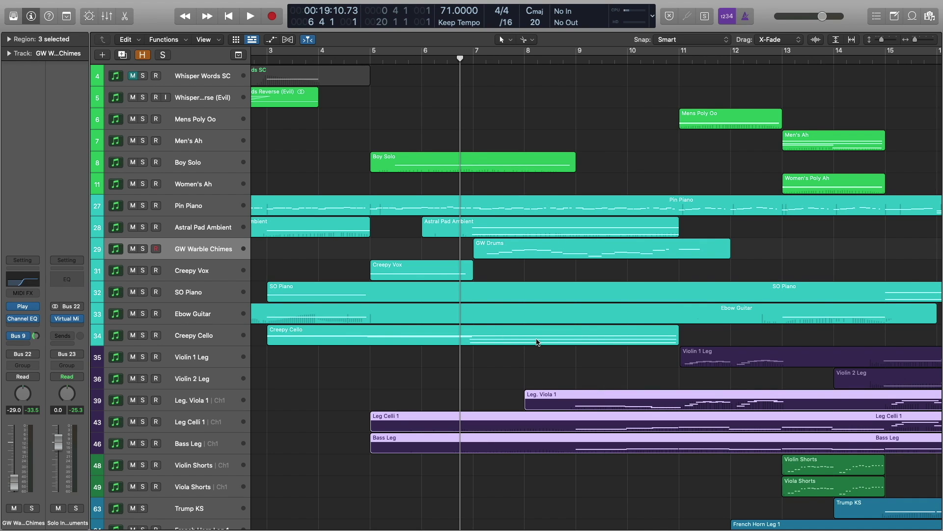
{"action": "key", "text": "e"}
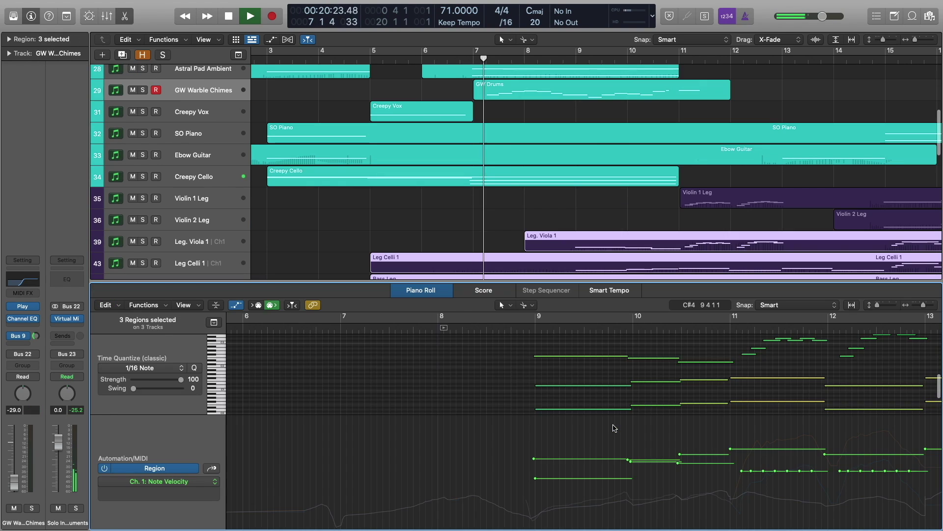
{"action": "scroll", "coordinate": [584, 373], "scroll_direction": "right", "scroll_amount": 5}
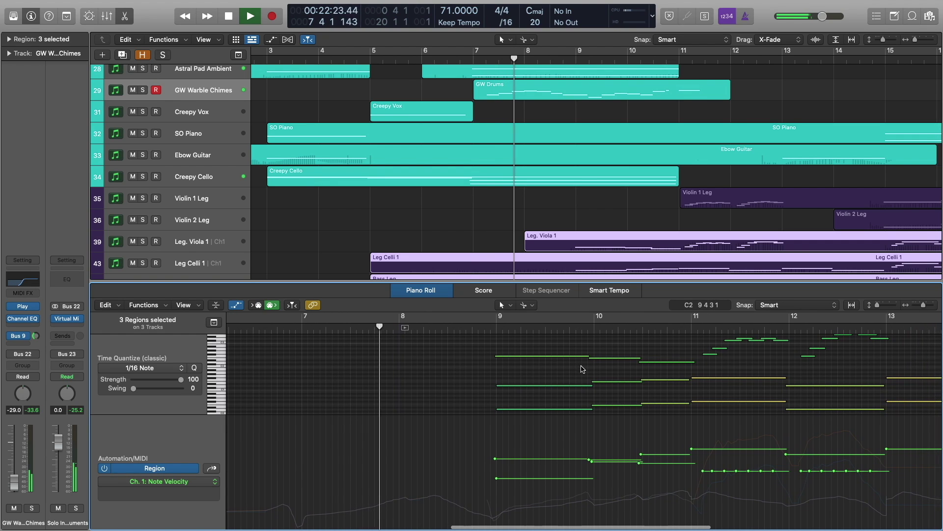
{"action": "scroll", "coordinate": [582, 369], "scroll_direction": "right", "scroll_amount": 3}
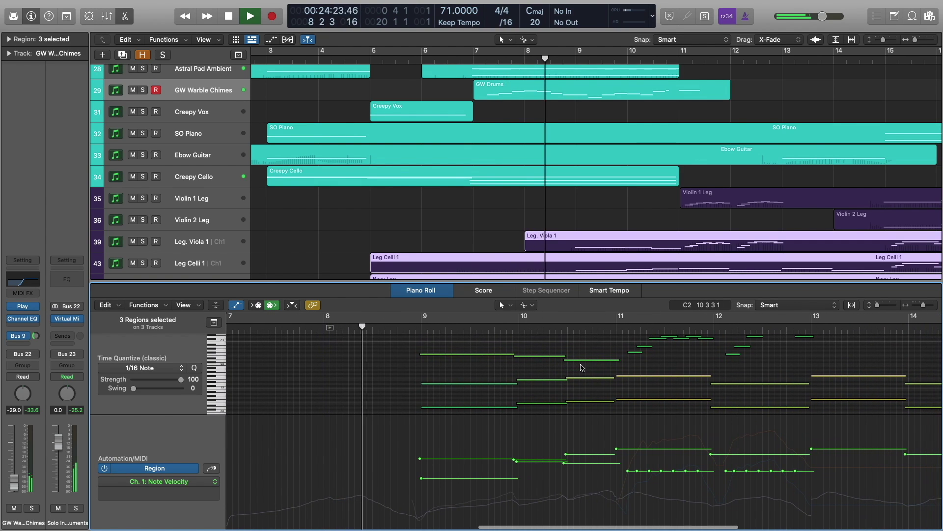
{"action": "scroll", "coordinate": [579, 363], "scroll_direction": "down", "scroll_amount": 2}
{"action": "scroll", "coordinate": [575, 355], "scroll_direction": "down", "scroll_amount": 2}
{"action": "scroll", "coordinate": [585, 199], "scroll_direction": "down", "scroll_amount": 4}
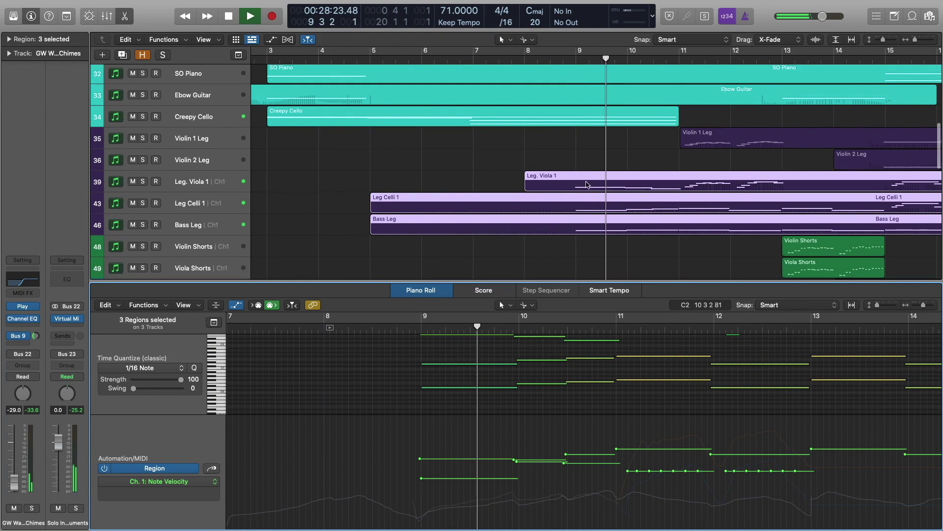
{"action": "scroll", "coordinate": [565, 381], "scroll_direction": "up", "scroll_amount": 2}
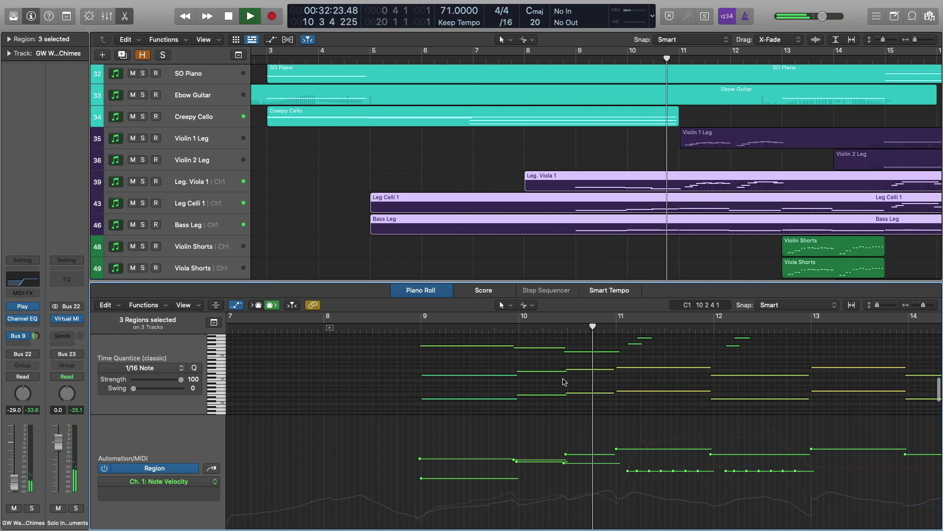
{"action": "key", "text": "space"}
{"action": "scroll", "coordinate": [554, 377], "scroll_direction": "up", "scroll_amount": 1}
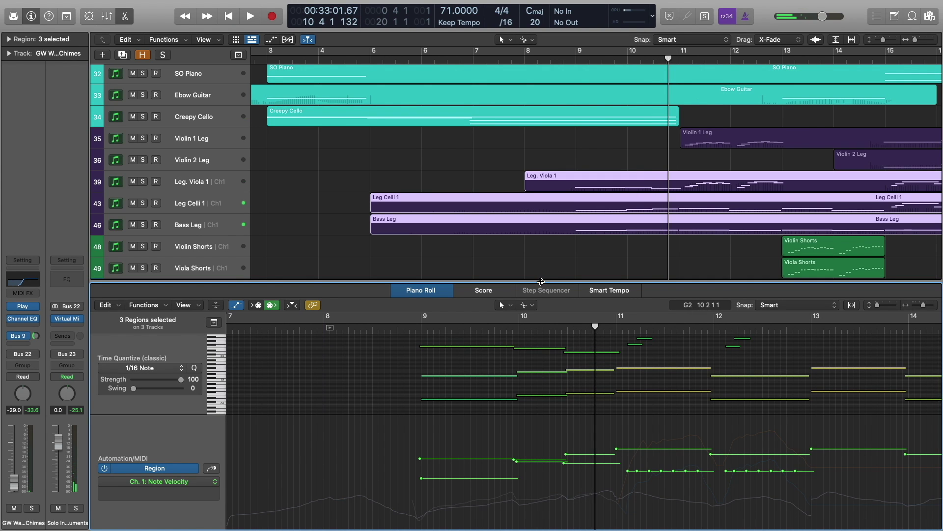
{"action": "key", "text": "e"}
{"action": "scroll", "coordinate": [496, 344], "scroll_direction": "up", "scroll_amount": 3}
{"action": "left_click", "coordinate": [498, 410]}
Open the Creepy Cello region in the piano roll.
{"action": "scroll", "coordinate": [454, 271], "scroll_direction": "up", "scroll_amount": 2}
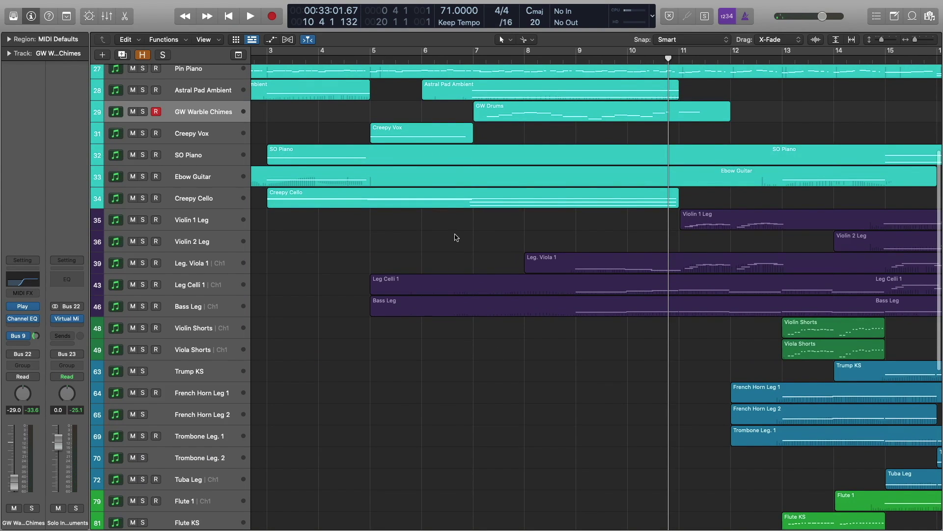
{"action": "left_click", "coordinate": [458, 196]}
{"action": "key", "text": "e"}
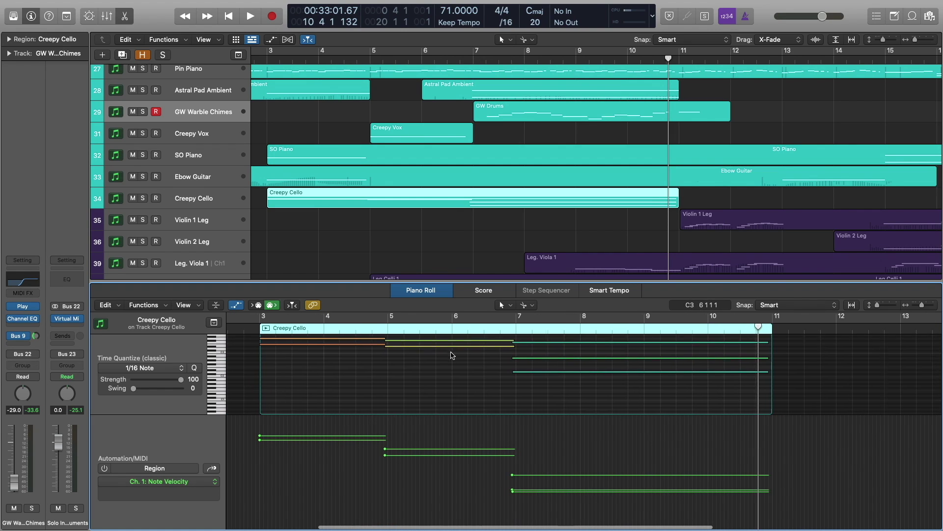
Select the Creepy Cello track, then open and close its Play instrument window.
{"action": "scroll", "coordinate": [452, 355], "scroll_direction": "up", "scroll_amount": 2}
{"action": "left_click", "coordinate": [149, 203]}
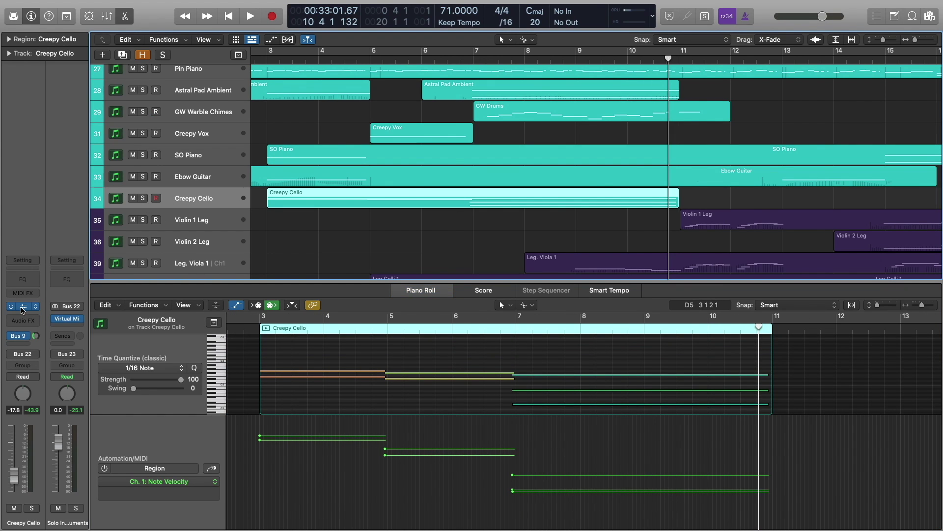
{"action": "left_click", "coordinate": [22, 307]}
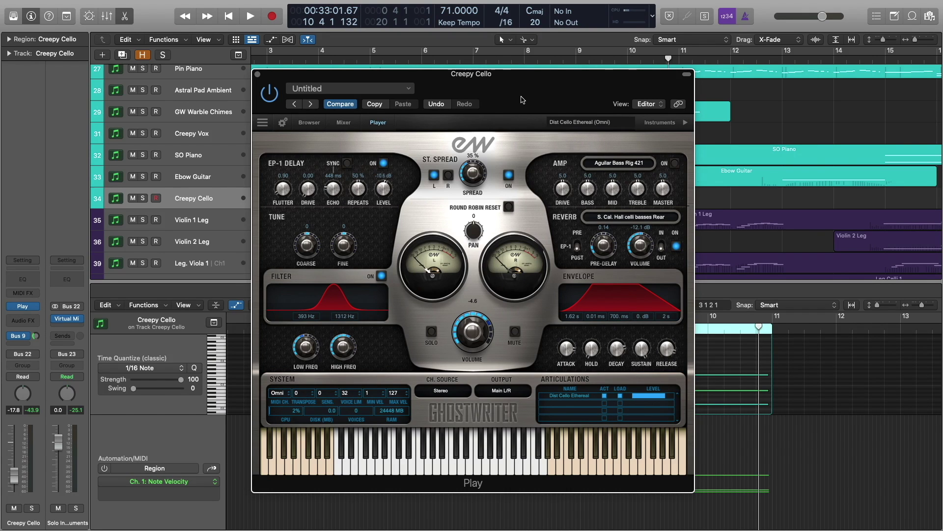
{"action": "left_click", "coordinate": [258, 75]}
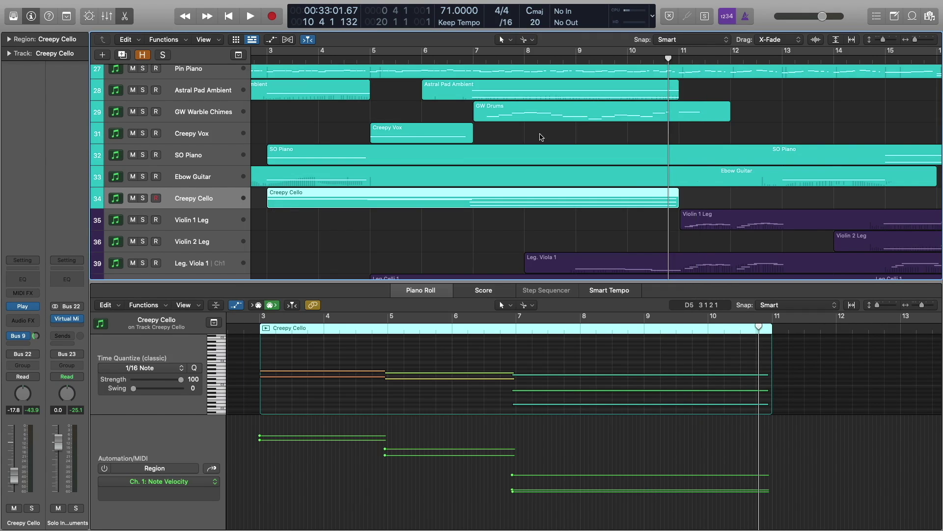
{"action": "scroll", "coordinate": [571, 143], "scroll_direction": "up", "scroll_amount": 3}
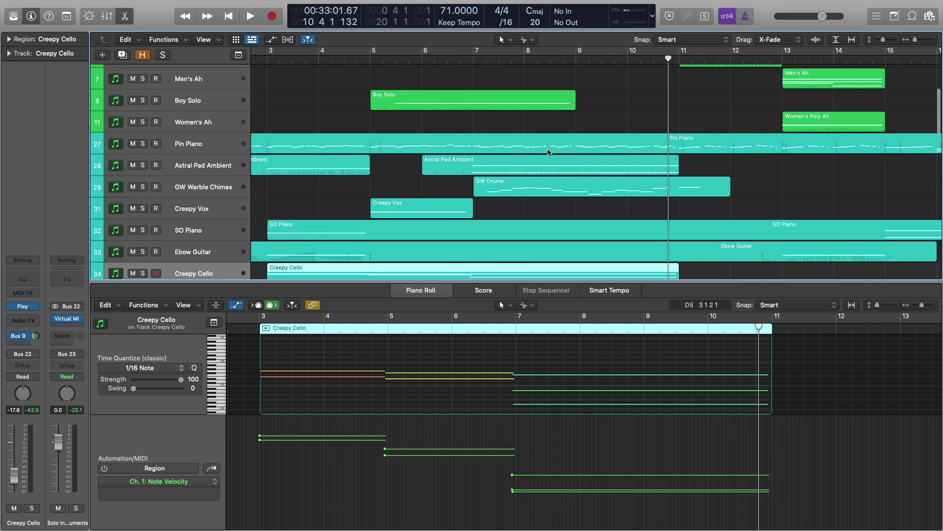
{"action": "scroll", "coordinate": [544, 153], "scroll_direction": "down", "scroll_amount": 5}
Deselect the Creepy Cello region and hide the piano roll.
{"action": "left_click", "coordinate": [505, 215]}
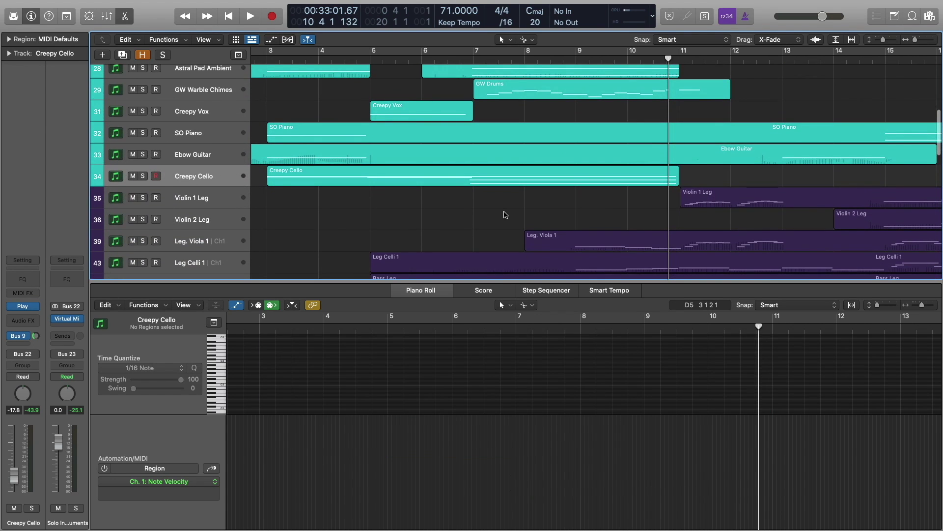
{"action": "scroll", "coordinate": [505, 215], "scroll_direction": "right", "scroll_amount": 3}
{"action": "key", "text": "e"}
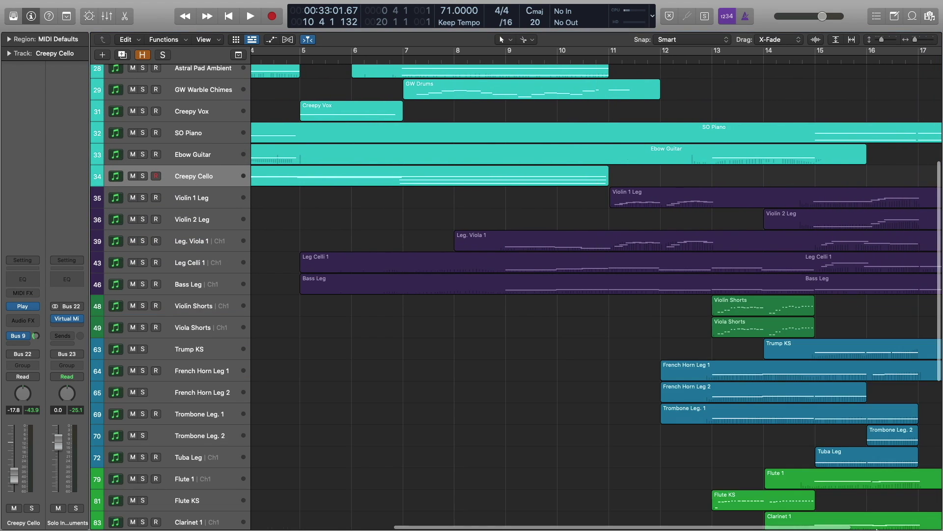
Play the full arrangement from bar 11, stopping late in bar 14.
{"action": "scroll", "coordinate": [644, 278], "scroll_direction": "down", "scroll_amount": 10}
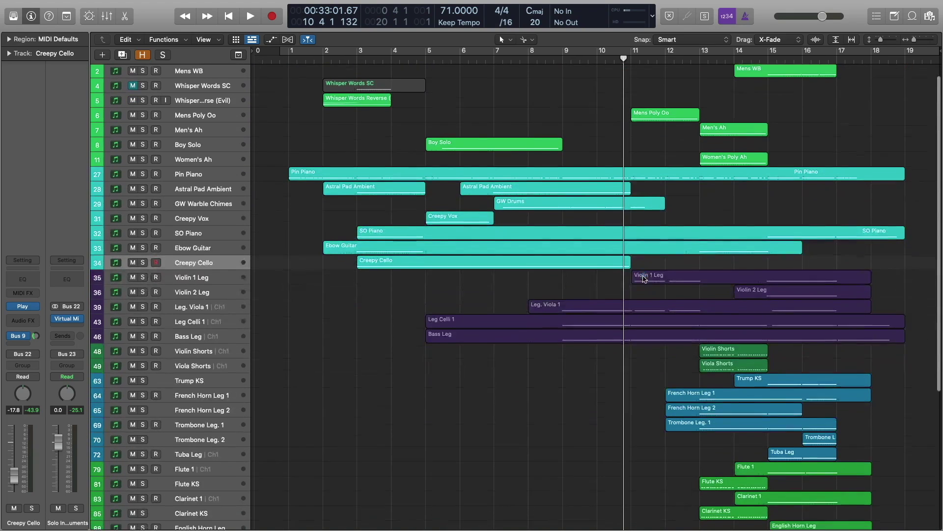
{"action": "scroll", "coordinate": [644, 278], "scroll_direction": "up", "scroll_amount": 3}
{"action": "scroll", "coordinate": [685, 293], "scroll_direction": "down", "scroll_amount": 2}
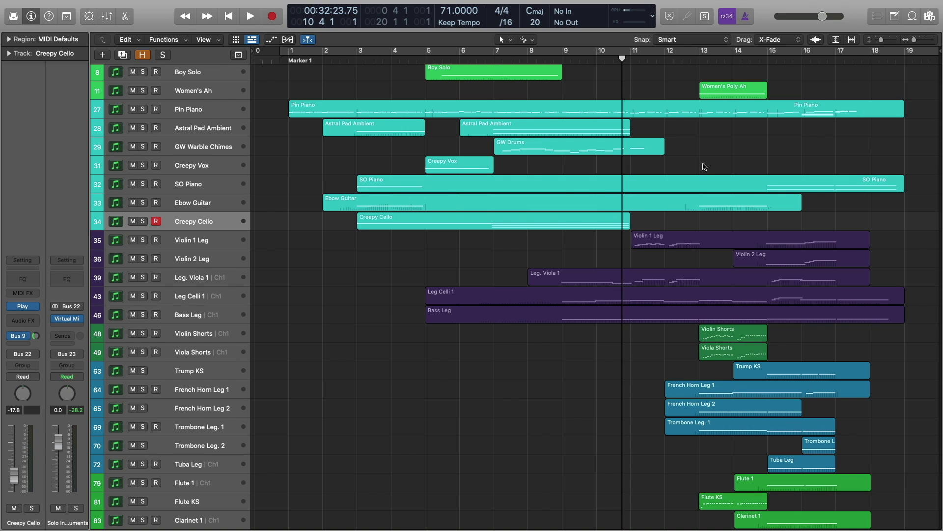
{"action": "key", "text": "space"}
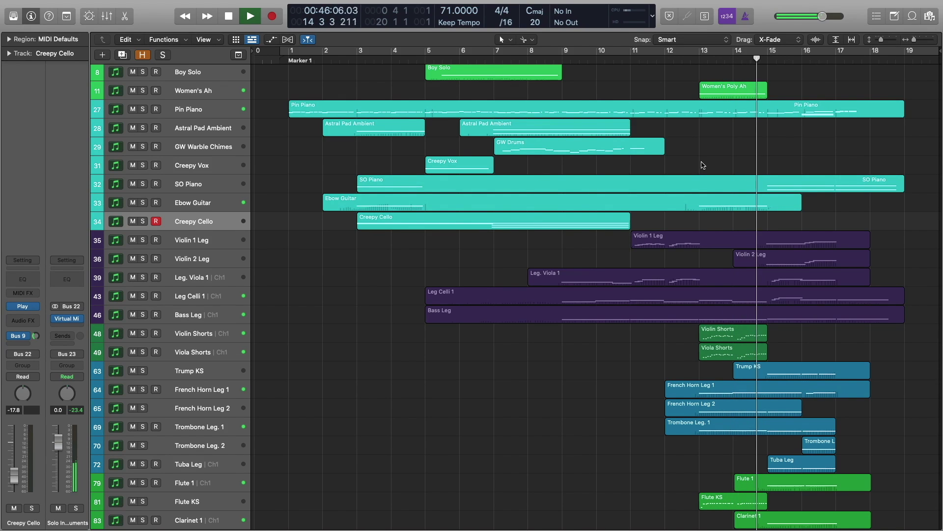
{"action": "key", "text": "space"}
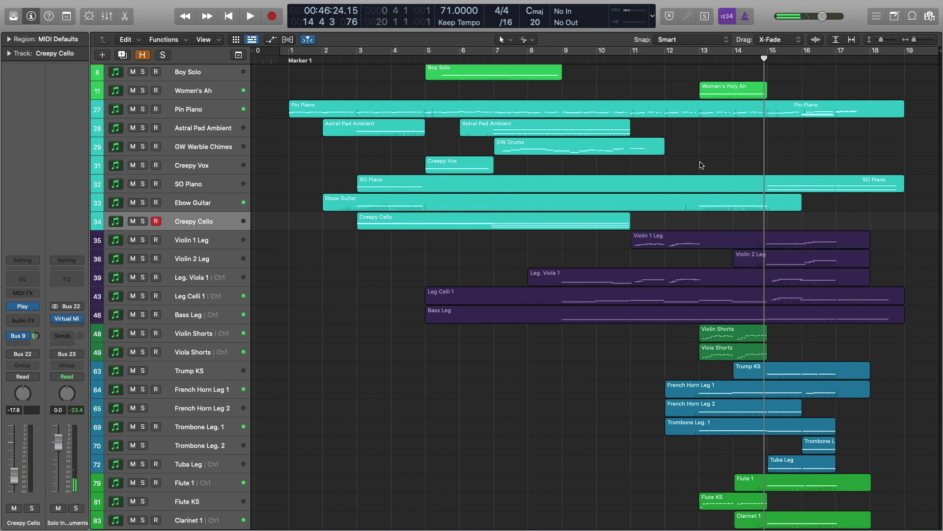
Solo the Choir group and open the three choir regions in the piano roll.
{"action": "scroll", "coordinate": [699, 165], "scroll_direction": "up", "scroll_amount": 5}
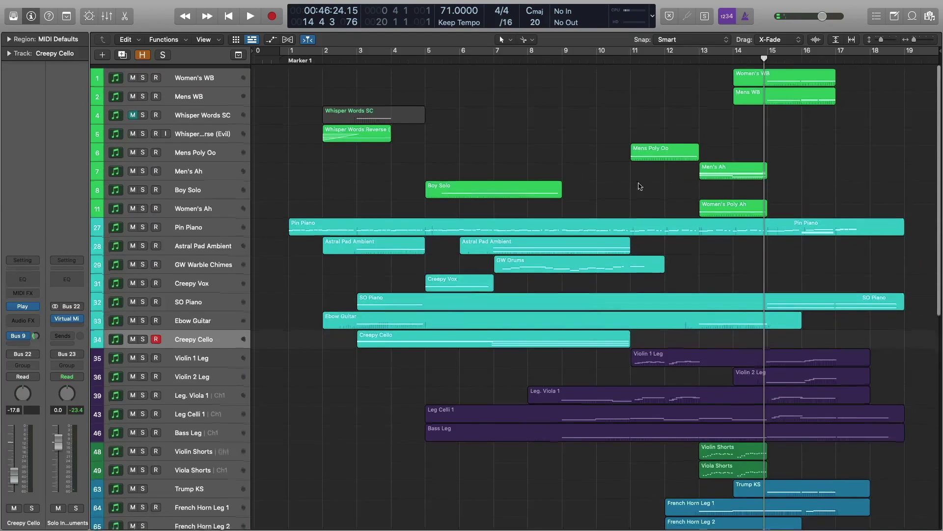
{"action": "left_click", "coordinate": [189, 149]}
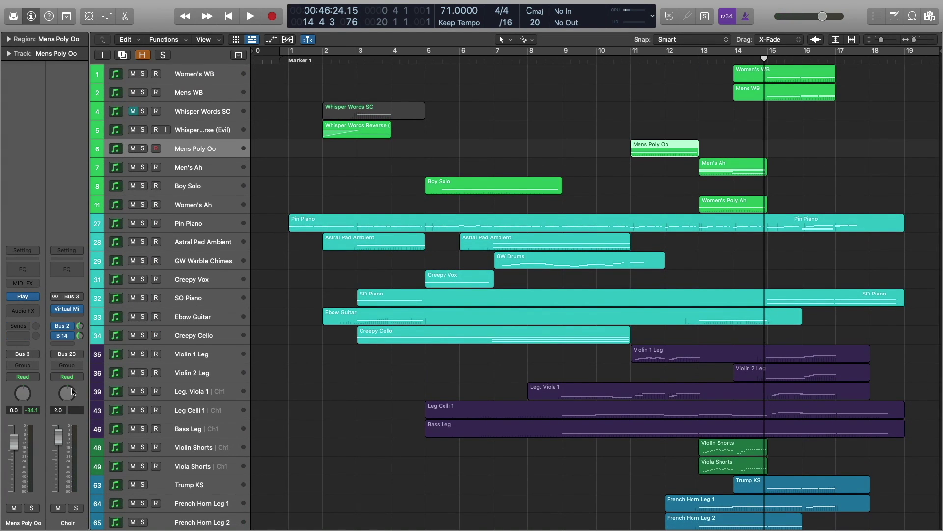
{"action": "left_click", "coordinate": [76, 507]}
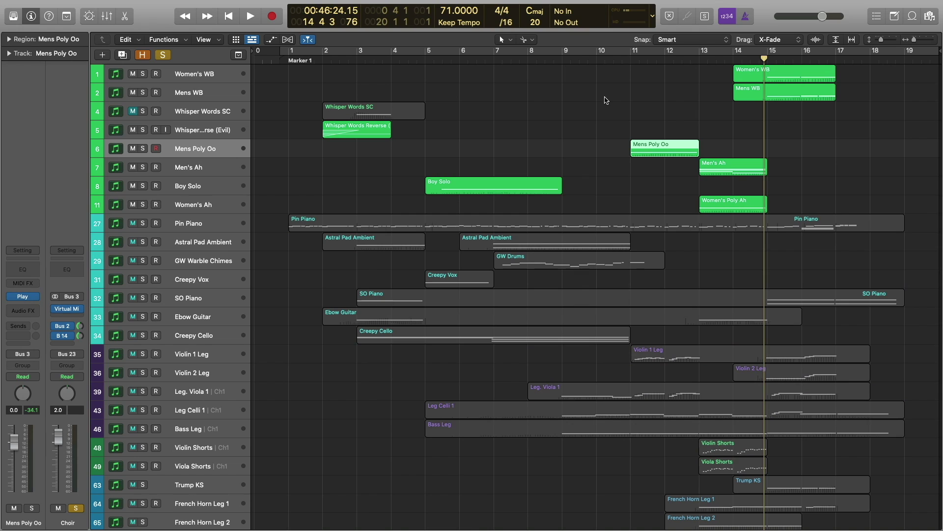
{"action": "left_click_drag", "start_coordinate": [649, 115], "coordinate": [717, 207]}
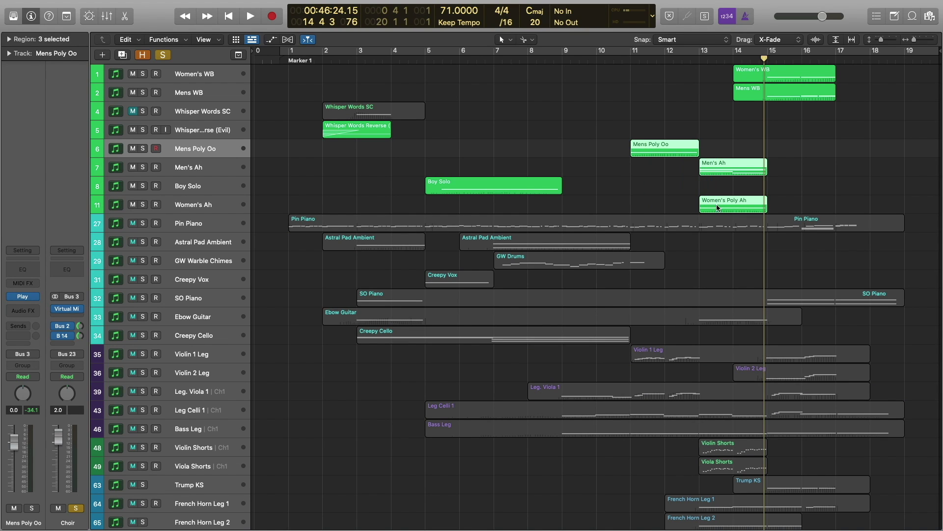
{"action": "double_click", "coordinate": [672, 153]}
Play the choir from bar 11 with Modulation curves shown, then close the piano roll.
{"action": "scroll", "coordinate": [561, 367], "scroll_direction": "up", "scroll_amount": 2}
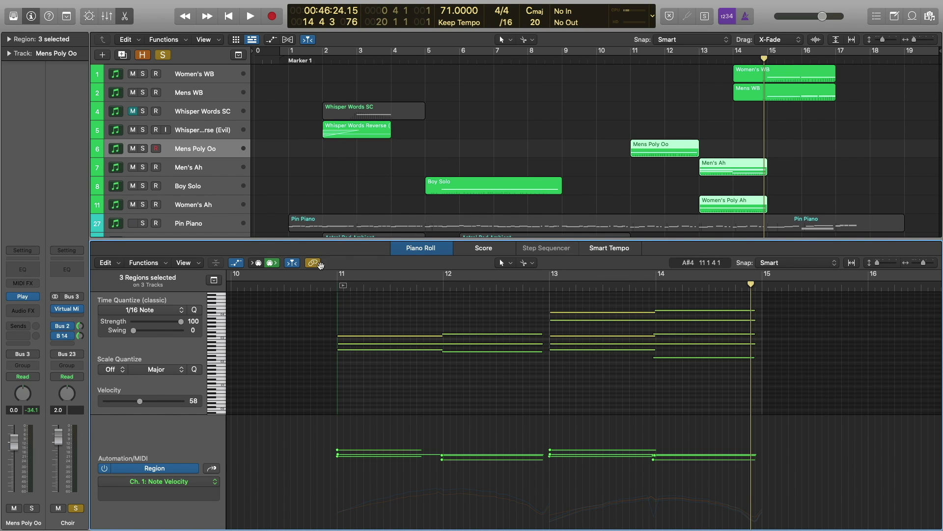
{"action": "left_click", "coordinate": [328, 290]}
{"action": "key", "text": "space"}
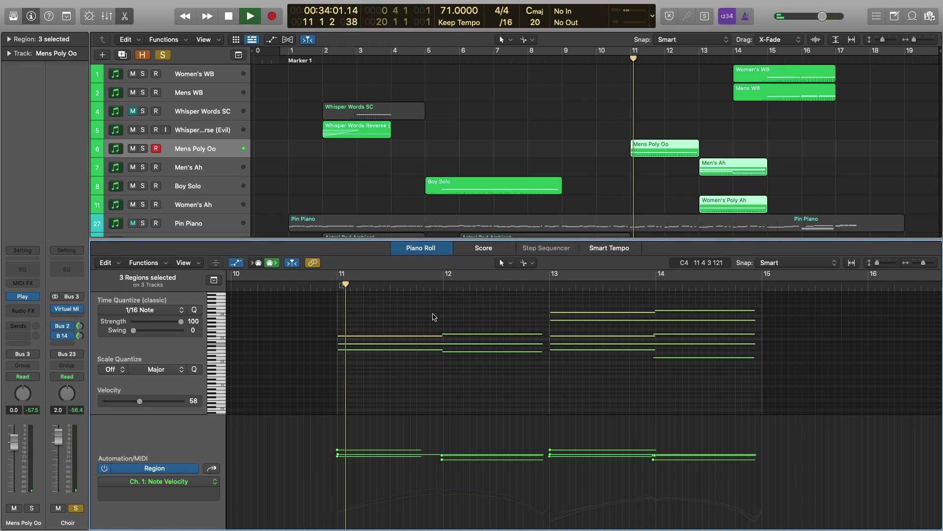
{"action": "left_click", "coordinate": [211, 468]}
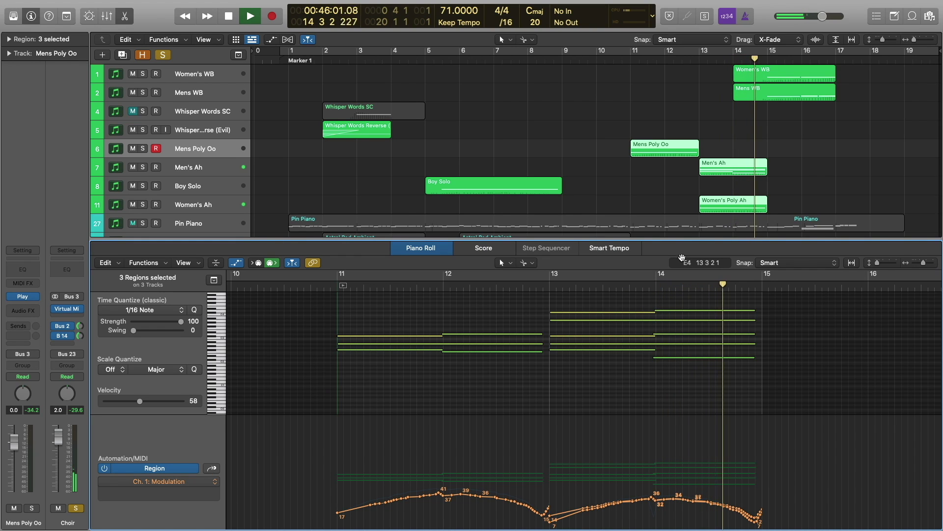
{"action": "key", "text": "space"}
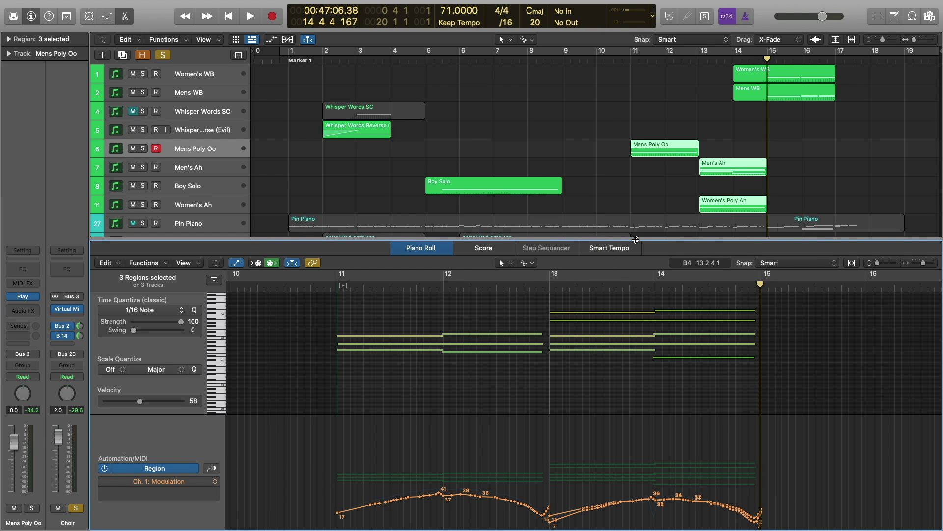
{"action": "left_click_drag", "start_coordinate": [636, 239], "coordinate": [635, 528]}
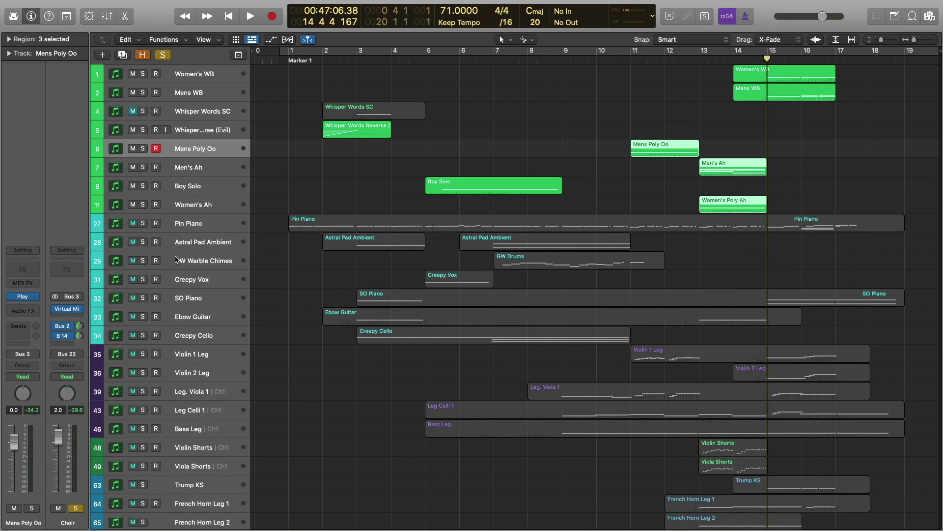
Solo the instrument group containing Pin Piano and set the playhead to bar 11.
{"action": "left_click", "coordinate": [173, 225]}
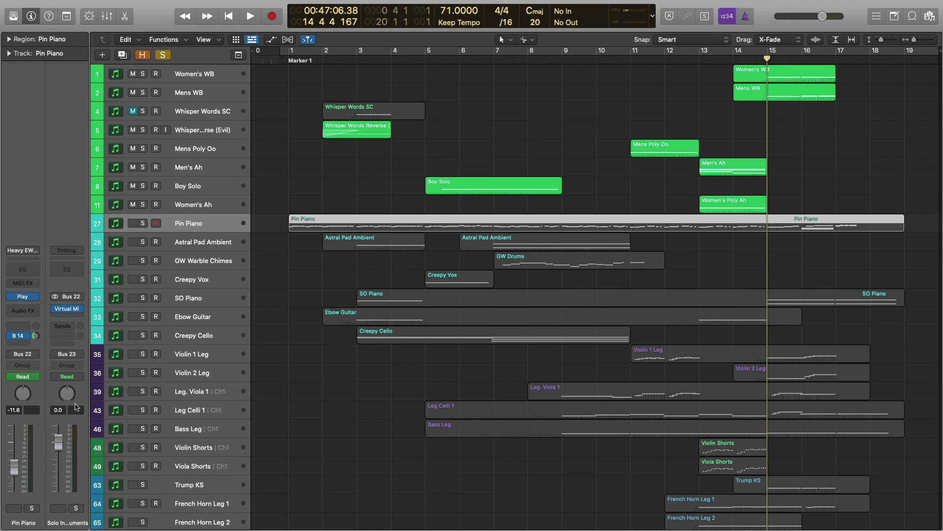
{"action": "left_click", "coordinate": [76, 507]}
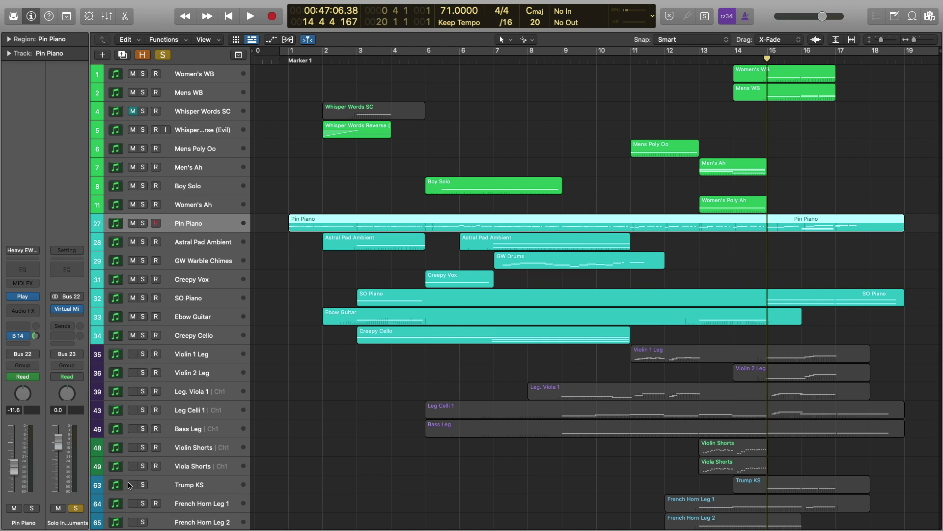
{"action": "left_click", "coordinate": [709, 280]}
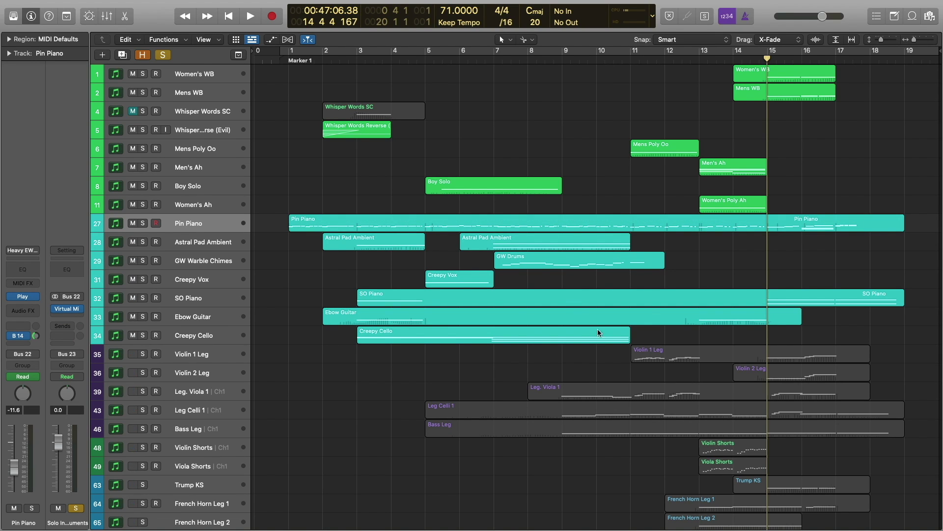
{"action": "left_click", "coordinate": [627, 58]}
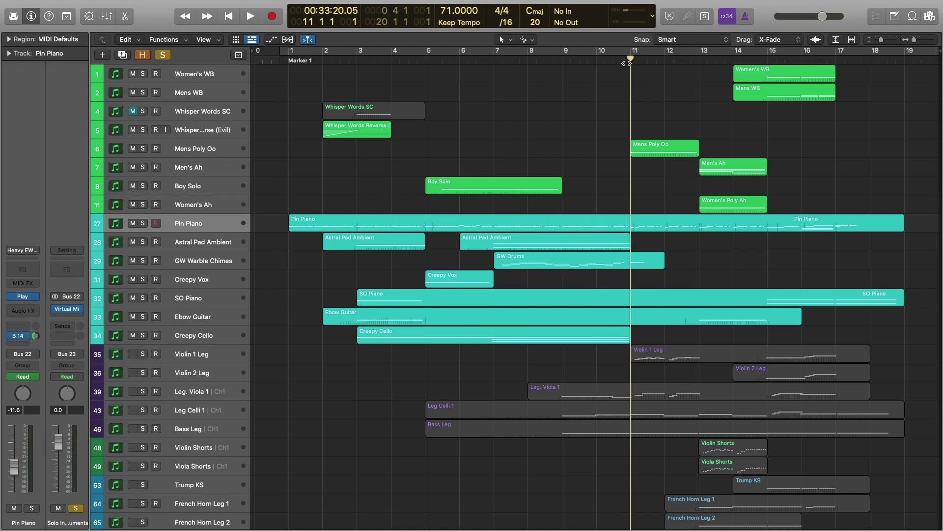
Open the Pin Piano and Women's Poly Ah regions together in the piano roll.
{"action": "left_click", "coordinate": [671, 221]}
{"action": "double_click", "coordinate": [686, 224]}
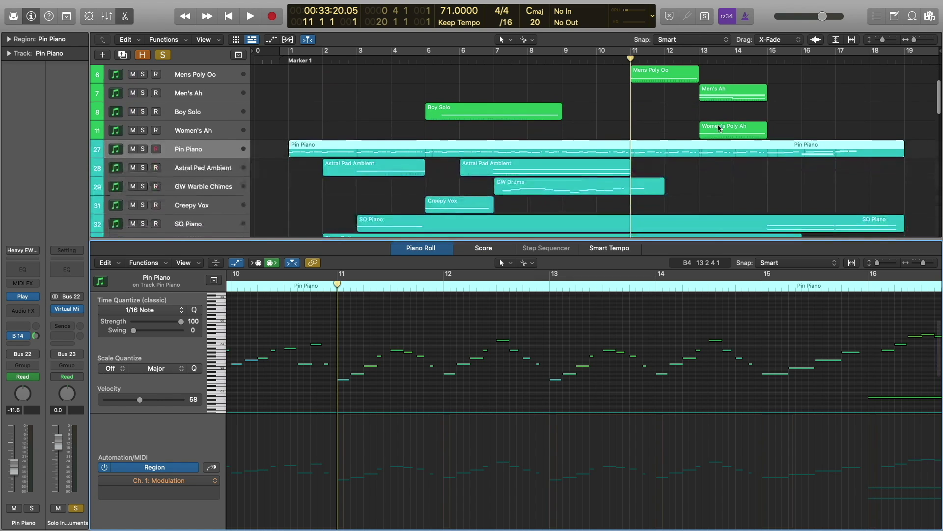
{"action": "left_click", "coordinate": [719, 128], "text": "shift"}
{"action": "scroll", "coordinate": [720, 133], "scroll_direction": "down", "scroll_amount": 2}
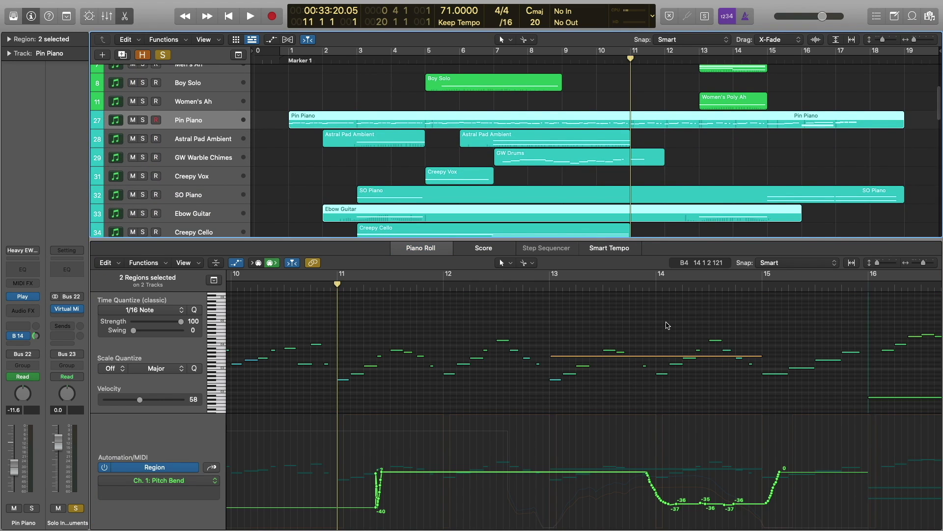
{"action": "scroll", "coordinate": [565, 317], "scroll_direction": "left", "scroll_amount": 2}
Play the two parts from bar 11 with pitch bend shown, stopping late in bar 14.
{"action": "left_click", "coordinate": [408, 312]}
{"action": "key", "text": "space"}
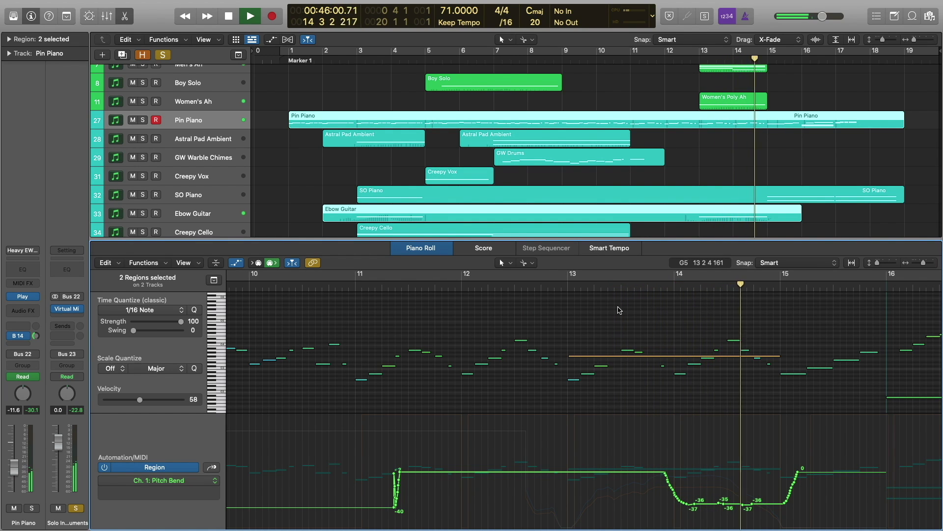
{"action": "key", "text": "space"}
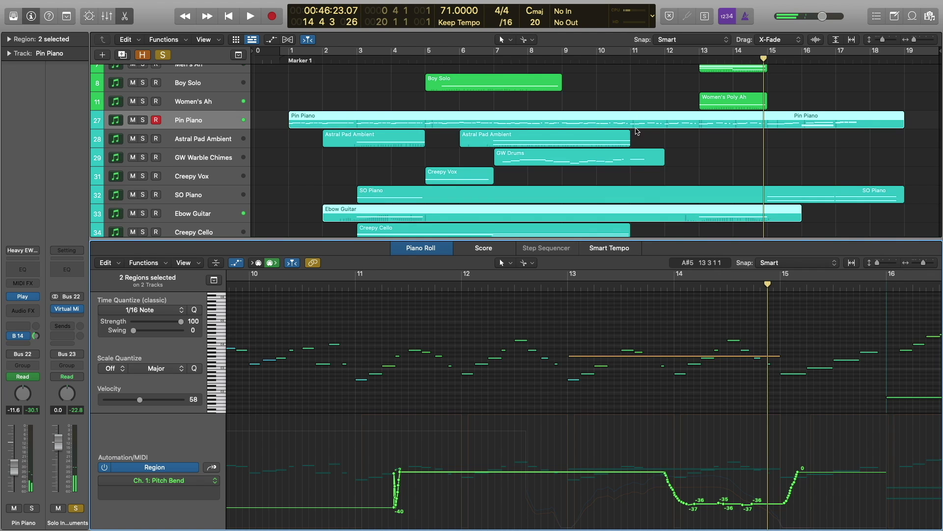
{"action": "scroll", "coordinate": [637, 131], "scroll_direction": "down", "scroll_amount": 7}
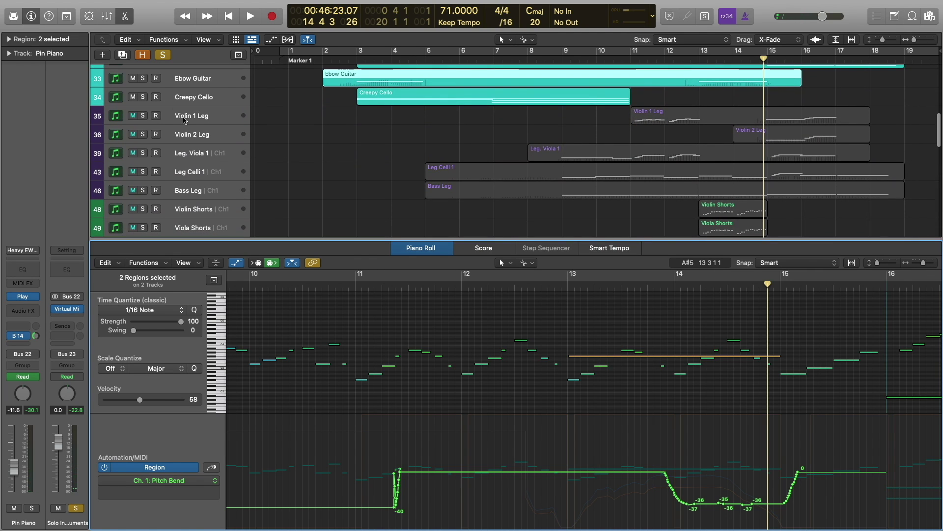
Solo the Strings group from Violin 1 Leg and review the six string regions' Expression curves.
{"action": "left_click", "coordinate": [187, 123]}
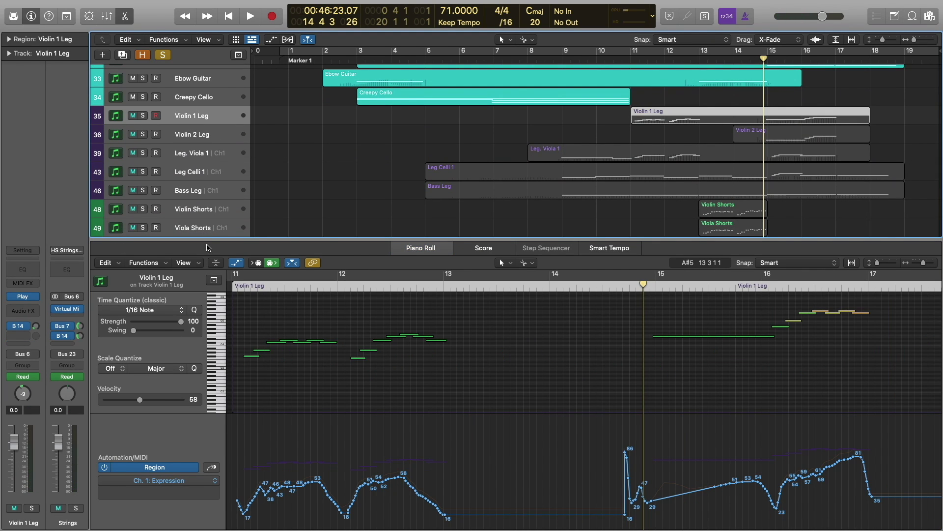
{"action": "left_click", "coordinate": [75, 509]}
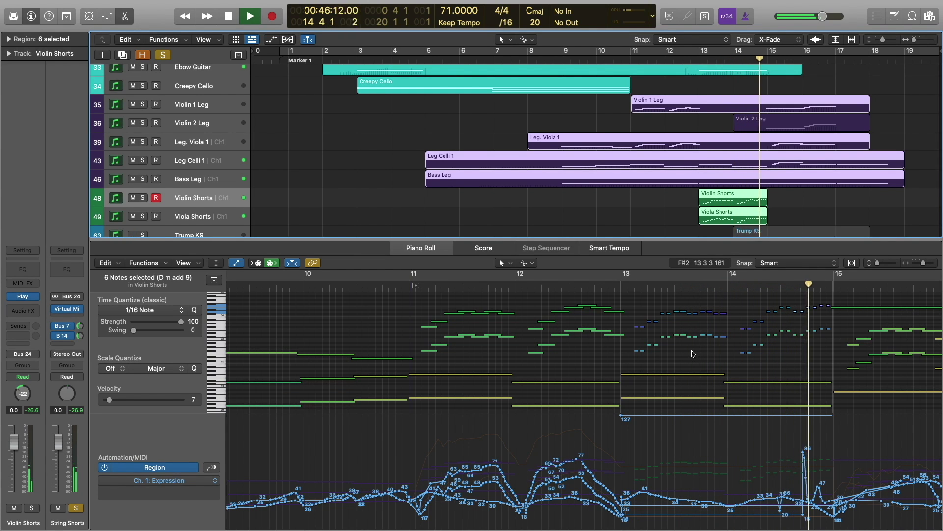
{"action": "key", "text": "space"}
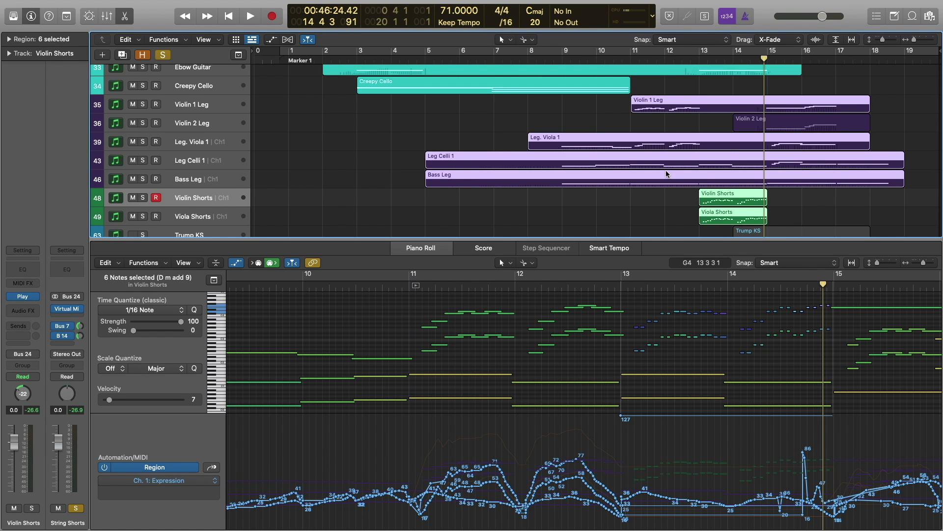
{"action": "scroll", "coordinate": [668, 175], "scroll_direction": "down", "scroll_amount": 5}
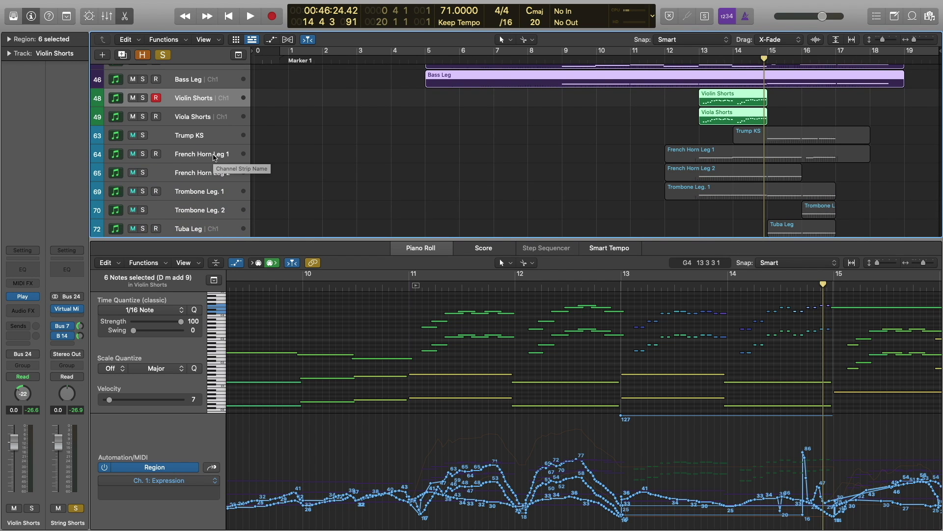
Select the French Horn Leg 1, Leg 2 and Trombone Leg. 1 regions and play from just before bar 13.
{"action": "left_click", "coordinate": [213, 155]}
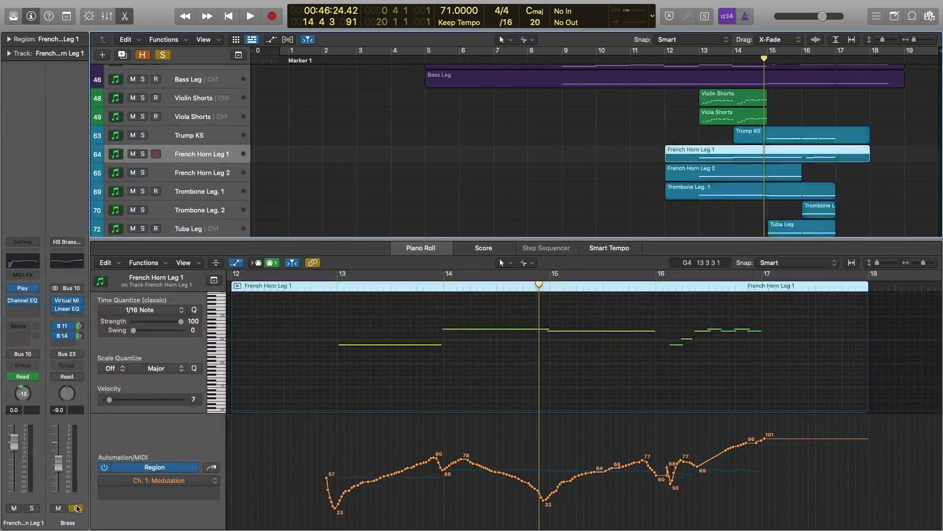
{"action": "scroll", "coordinate": [711, 83], "scroll_direction": "up", "scroll_amount": 1}
{"action": "scroll", "coordinate": [711, 83], "scroll_direction": "up", "scroll_amount": 1}
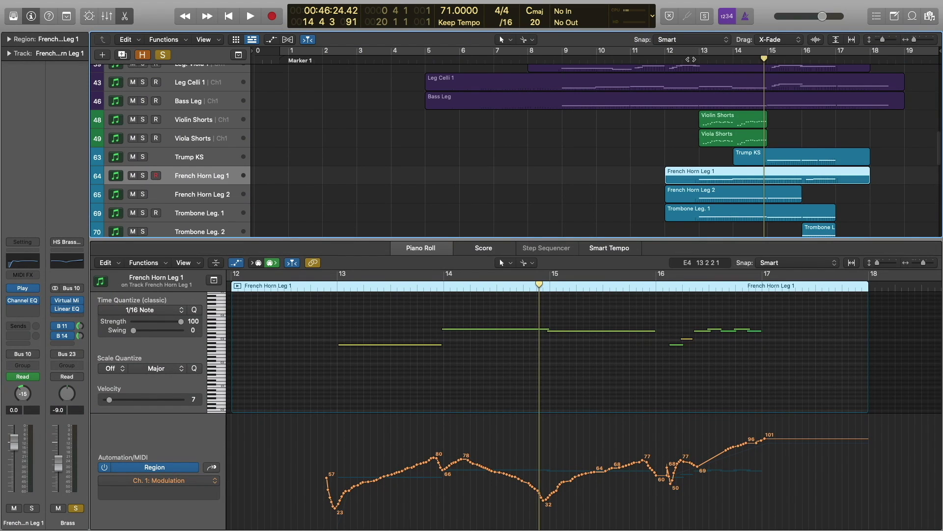
{"action": "left_click", "coordinate": [690, 55]}
{"action": "left_click_drag", "start_coordinate": [658, 154], "coordinate": [687, 217]}
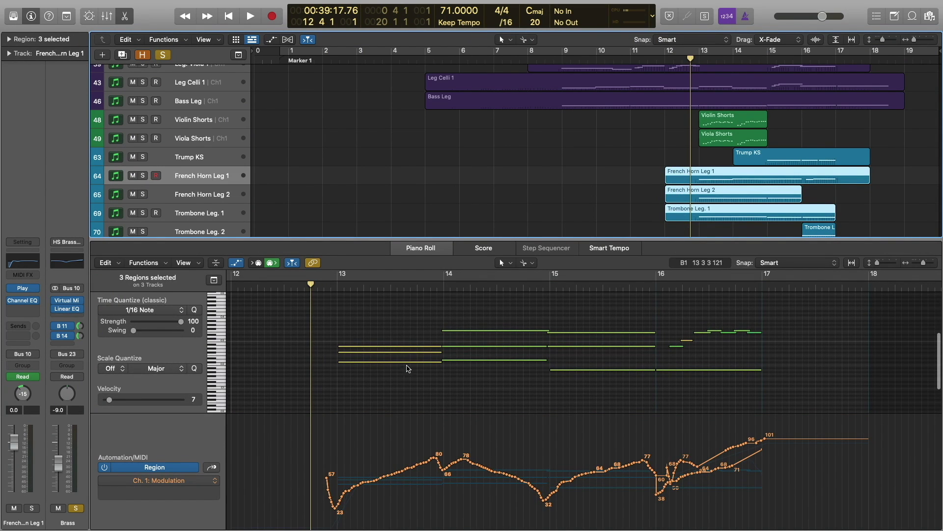
{"action": "key", "text": "space"}
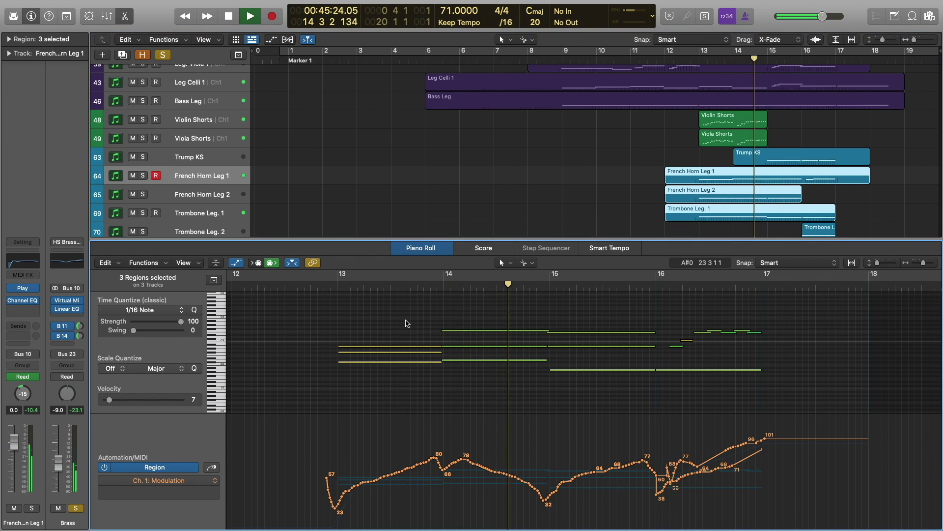
{"action": "key", "text": "space"}
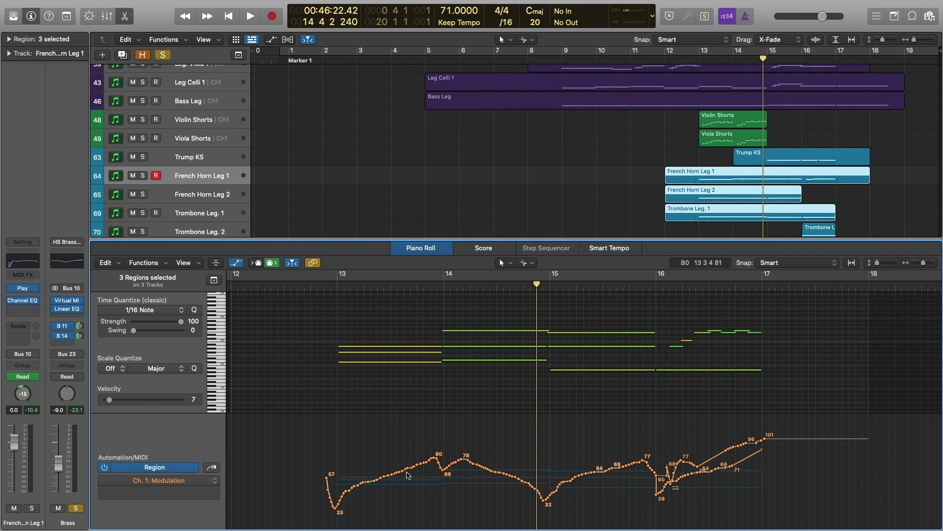
Close the note editor, solo the Woodwinds group from Flute 1, and clear the region selection.
{"action": "key", "text": "e"}
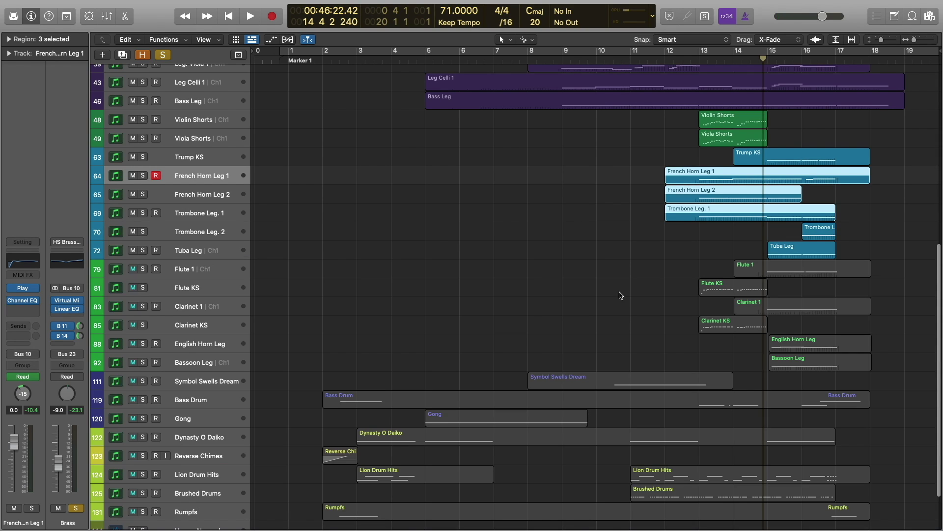
{"action": "scroll", "coordinate": [523, 263], "scroll_direction": "down", "scroll_amount": 1}
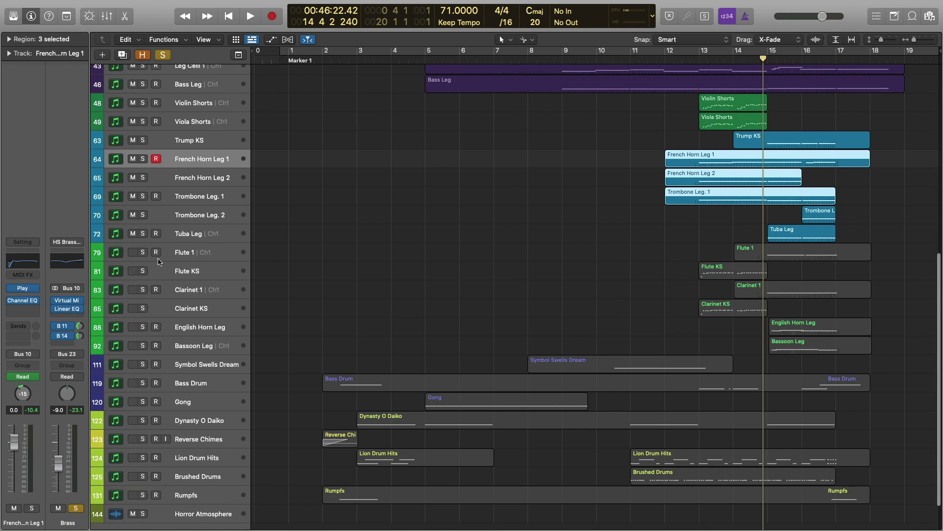
{"action": "left_click", "coordinate": [191, 254]}
{"action": "left_click", "coordinate": [76, 508]}
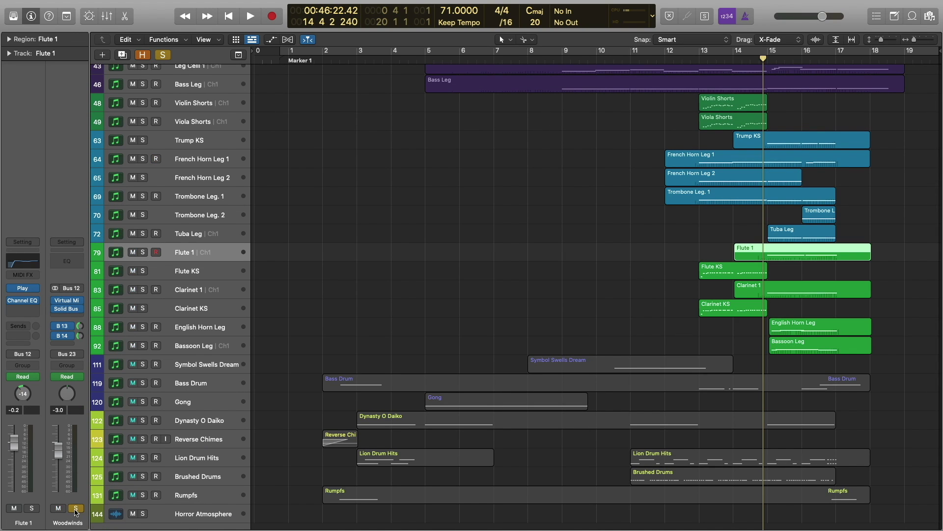
{"action": "scroll", "coordinate": [612, 276], "scroll_direction": "up", "scroll_amount": 2}
{"action": "left_click", "coordinate": [616, 268]}
Open Flute KS and Clarinet KS in the piano roll and play them from just before bar 13.
{"action": "scroll", "coordinate": [617, 270], "scroll_direction": "up", "scroll_amount": 1}
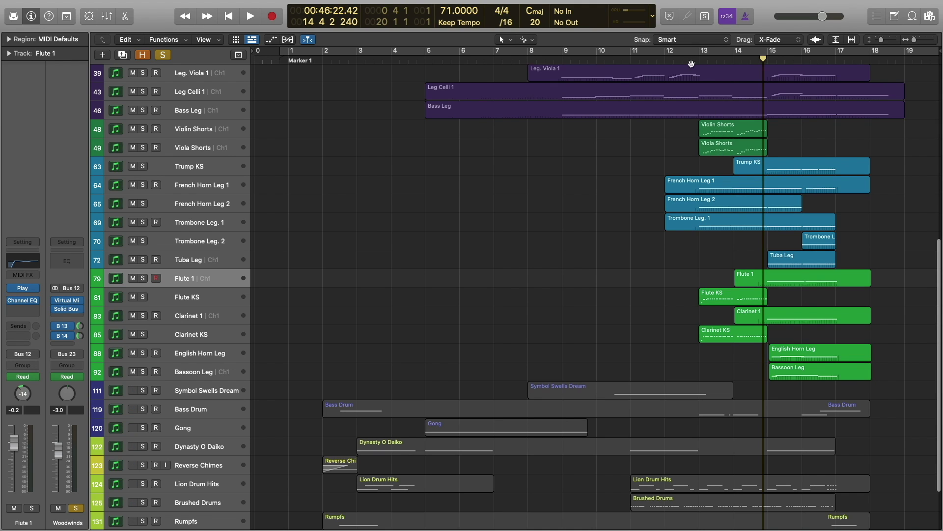
{"action": "left_click_drag", "start_coordinate": [671, 265], "coordinate": [721, 345]}
{"action": "double_click", "coordinate": [717, 296]}
{"action": "scroll", "coordinate": [717, 296], "scroll_direction": "left", "scroll_amount": 2}
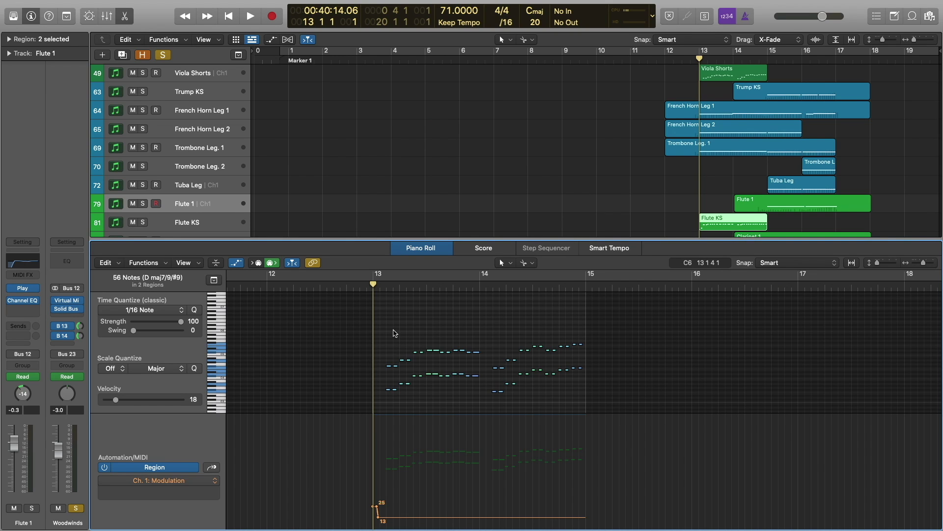
{"action": "left_click", "coordinate": [361, 286]}
{"action": "key", "text": "space"}
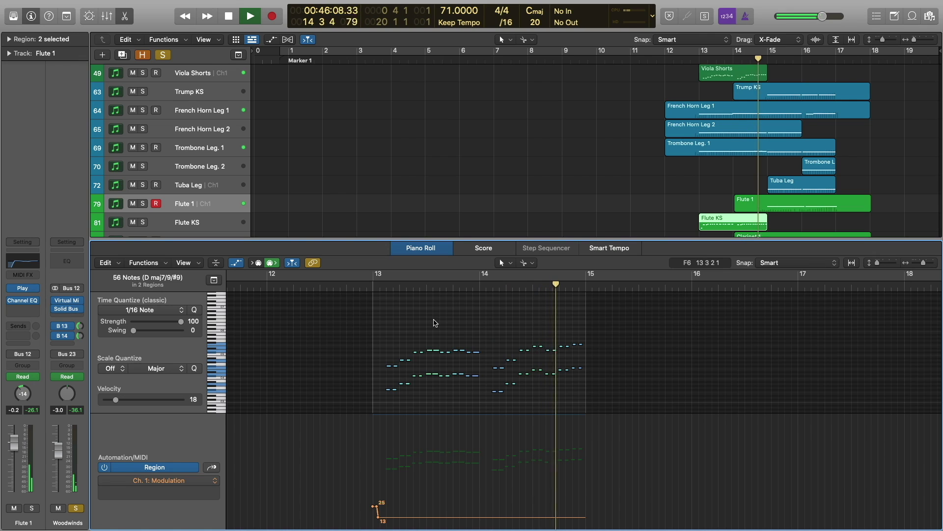
{"action": "key", "text": "space"}
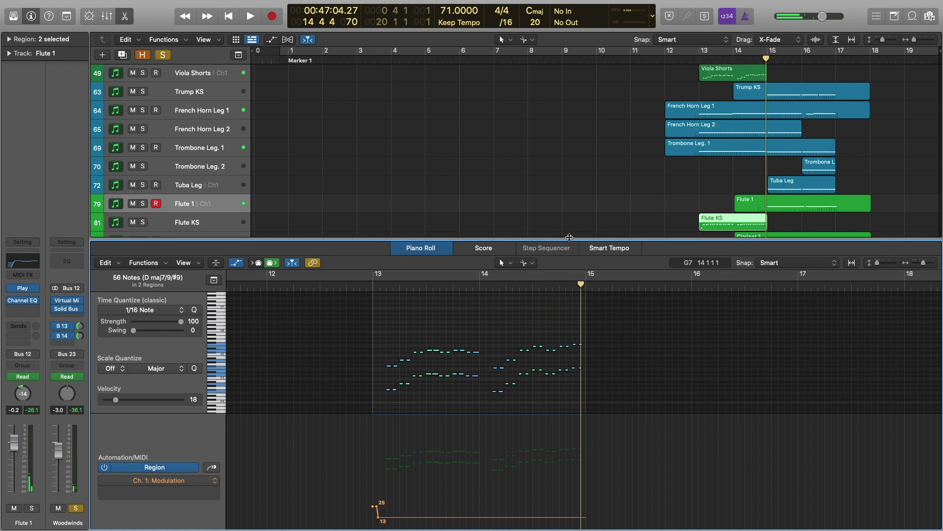
Turn off the woodwind solo, set the playhead to bar 10.6, and open Brushed Drums' notes.
{"action": "key", "text": "e"}
{"action": "left_click", "coordinate": [566, 273]}
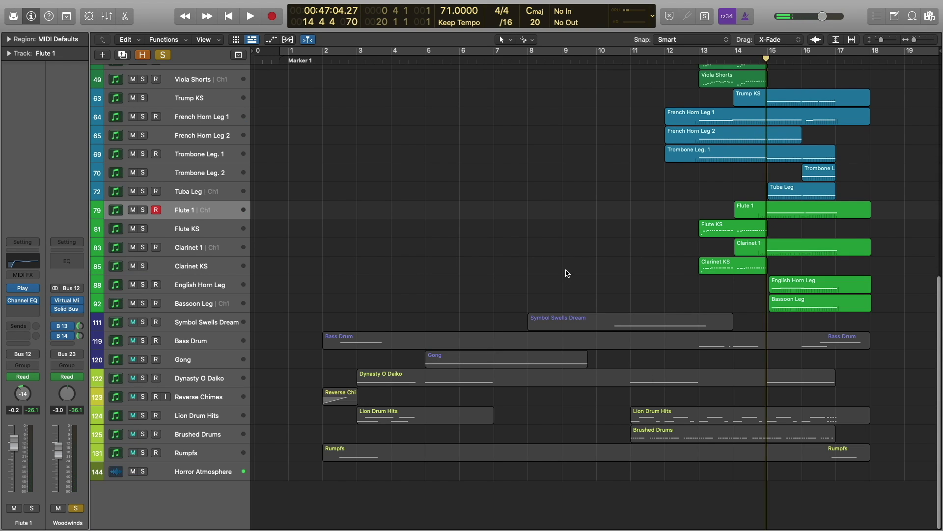
{"action": "left_click", "coordinate": [163, 55]}
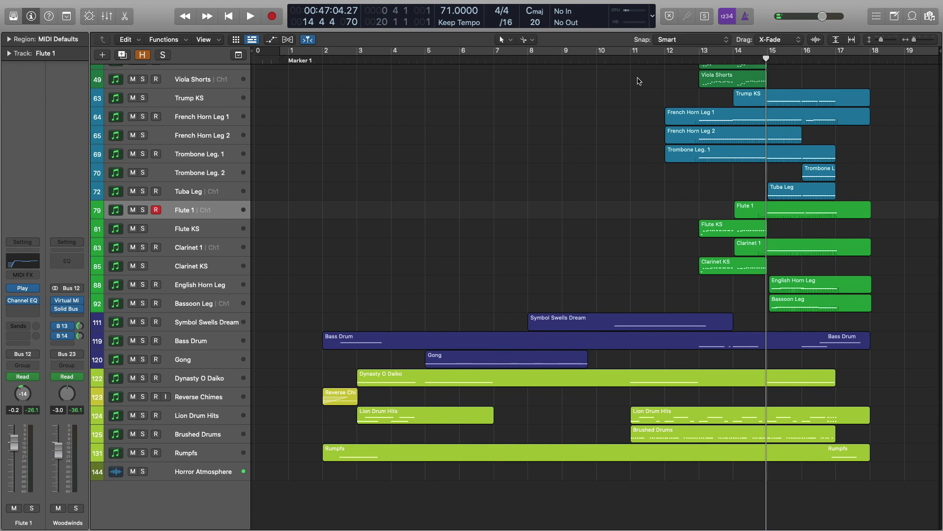
{"action": "left_click", "coordinate": [621, 60]}
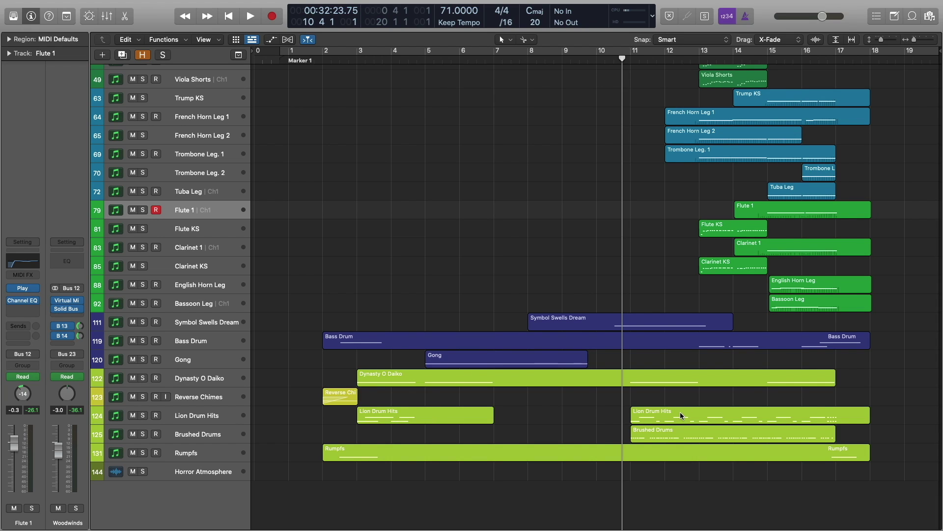
{"action": "double_click", "coordinate": [671, 438]}
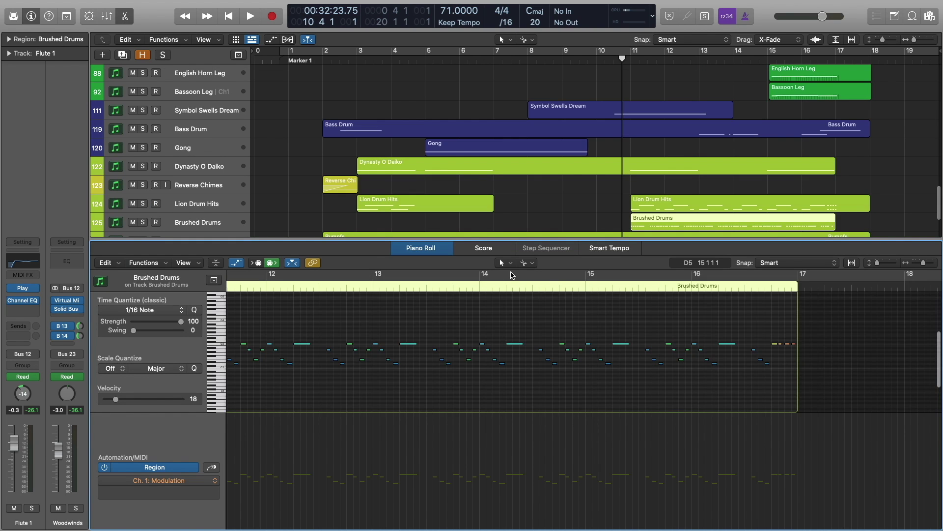
Check the Brushed Drums Channel EQ high-cut at 5300 Hz, then close the EQ window.
{"action": "left_click", "coordinate": [191, 222]}
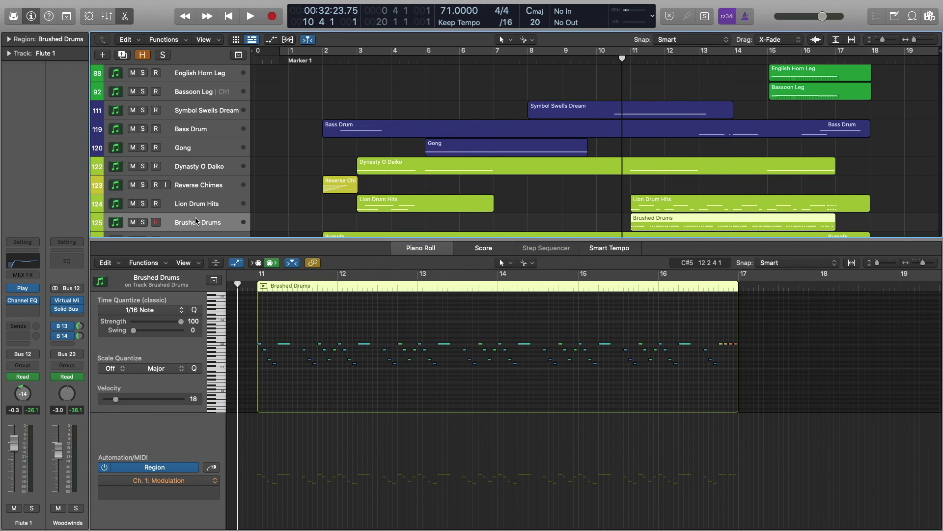
{"action": "left_click", "coordinate": [27, 266]}
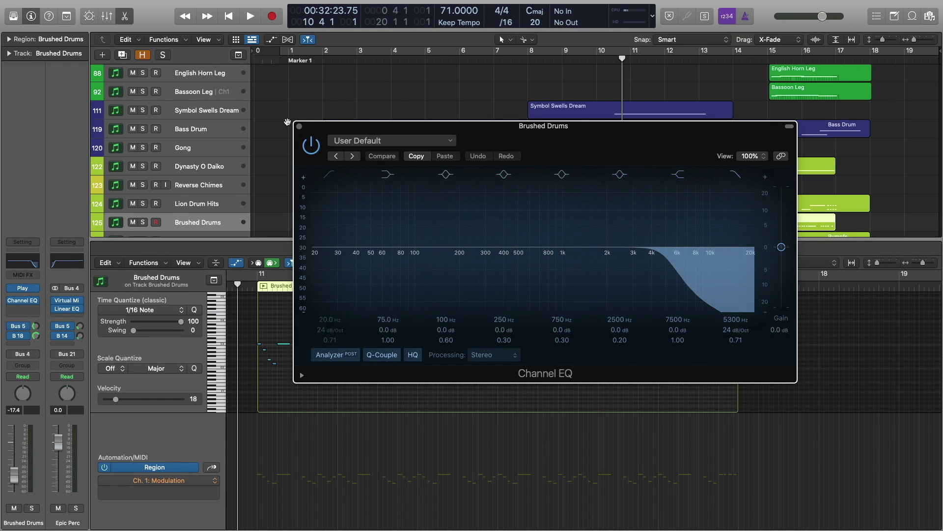
{"action": "left_click", "coordinate": [301, 126]}
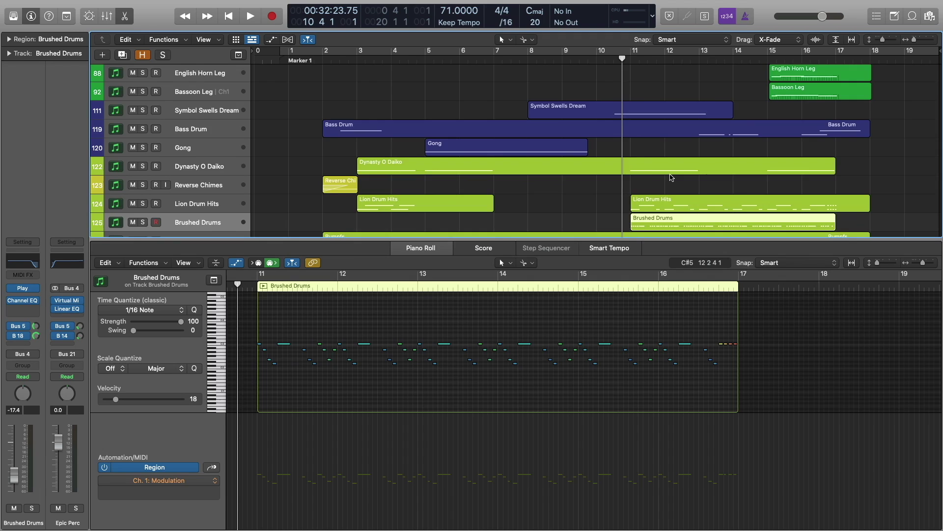
{"action": "scroll", "coordinate": [671, 177], "scroll_direction": "down", "scroll_amount": 3}
{"action": "scroll", "coordinate": [672, 177], "scroll_direction": "up", "scroll_amount": 2}
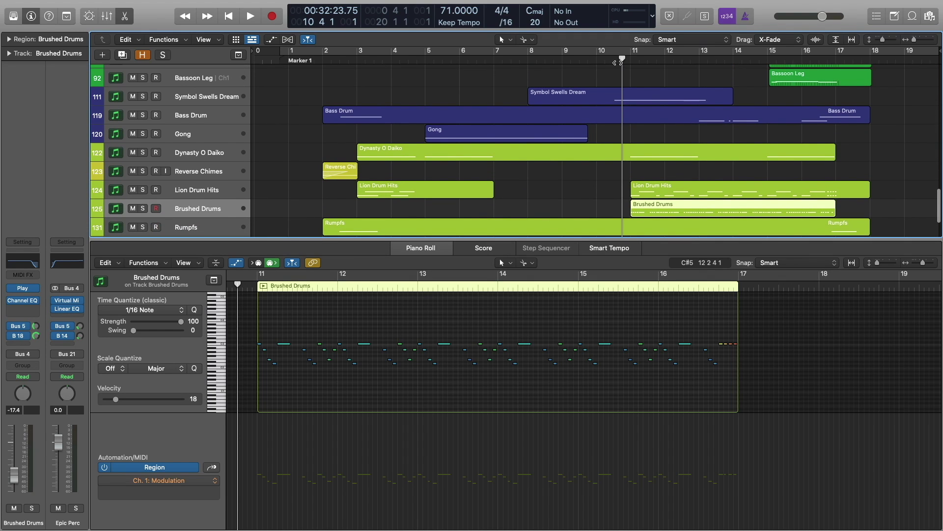
Play the percussion while viewing Dynasty O Daiko, then Lion Drum Hits and Brushed Drums velocities.
{"action": "key", "text": "space"}
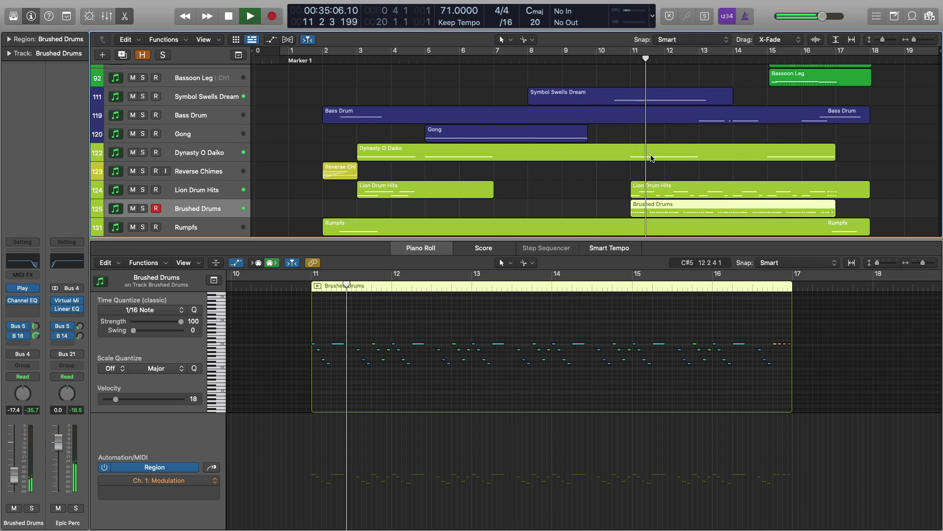
{"action": "left_click", "coordinate": [654, 156]}
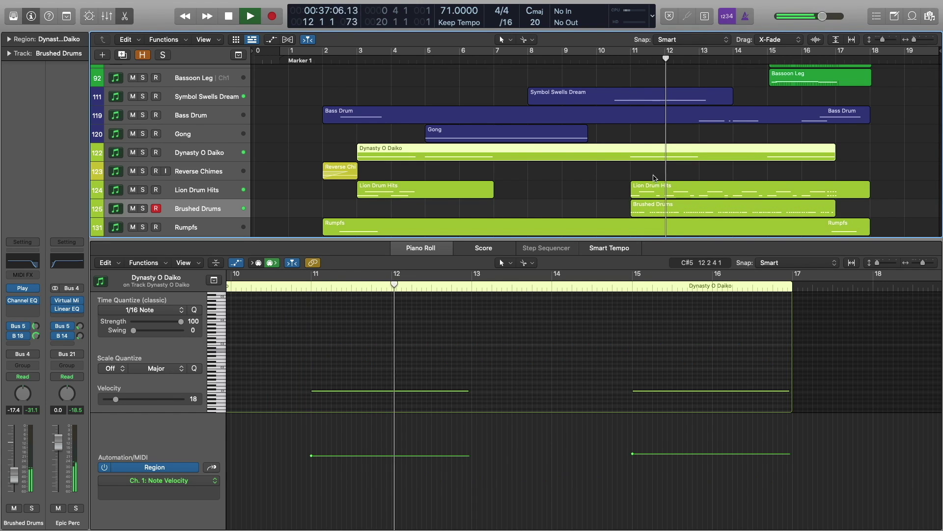
{"action": "scroll", "coordinate": [660, 186], "scroll_direction": "down", "scroll_amount": 1}
{"action": "left_click_drag", "start_coordinate": [624, 211], "coordinate": [653, 186]}
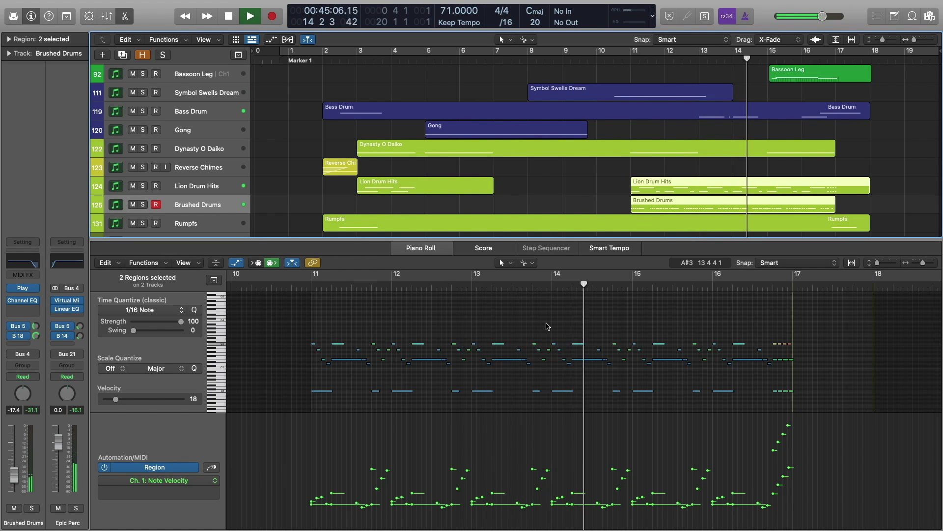
{"action": "key", "text": "space"}
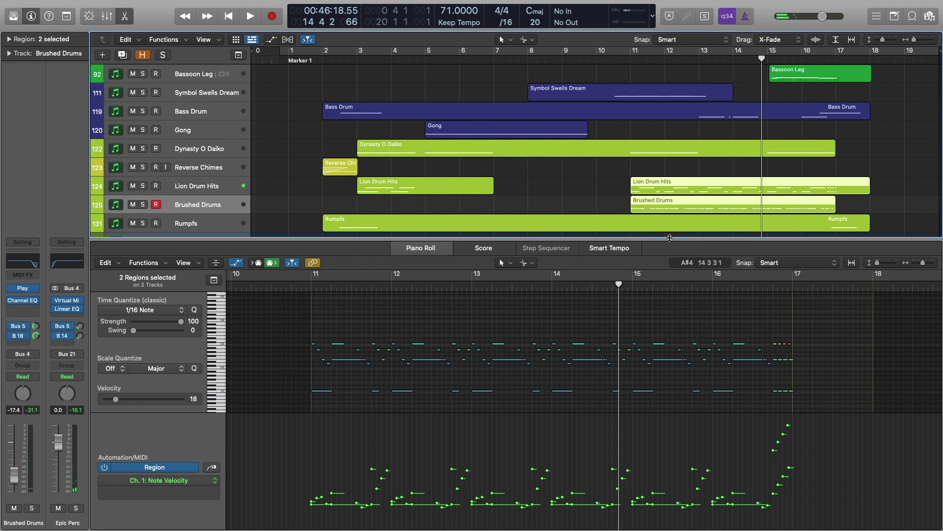
Close the piano roll and return the track list to track 1.
{"action": "left_click_drag", "start_coordinate": [670, 237], "coordinate": [670, 528]}
{"action": "scroll", "coordinate": [687, 276], "scroll_direction": "up", "scroll_amount": 15}
{"action": "left_click", "coordinate": [698, 269]}
{"action": "scroll", "coordinate": [858, 258], "scroll_direction": "right", "scroll_amount": 1}
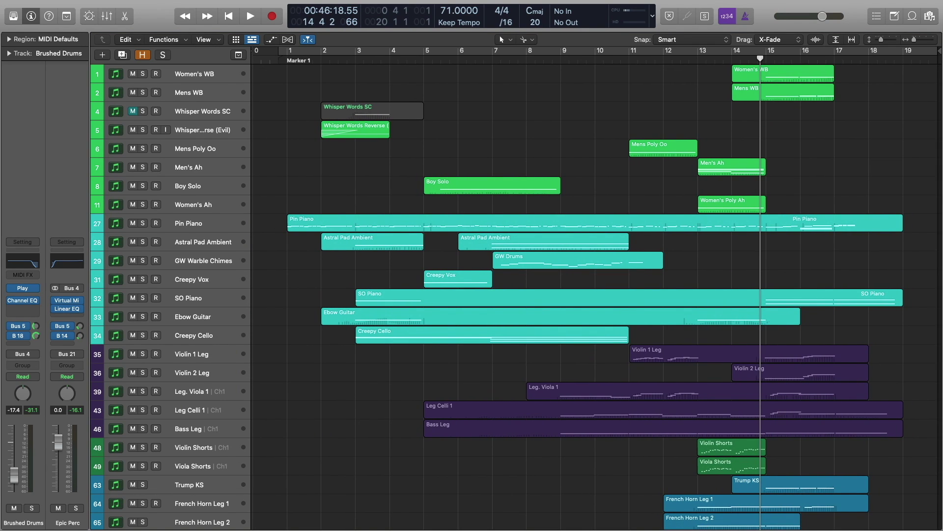
{"action": "left_click", "coordinate": [689, 59]}
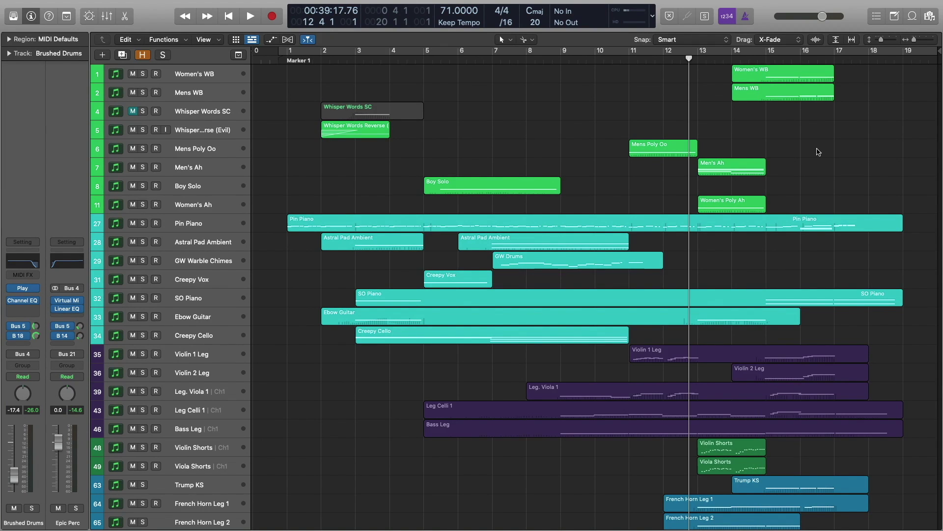
{"action": "key", "text": "space"}
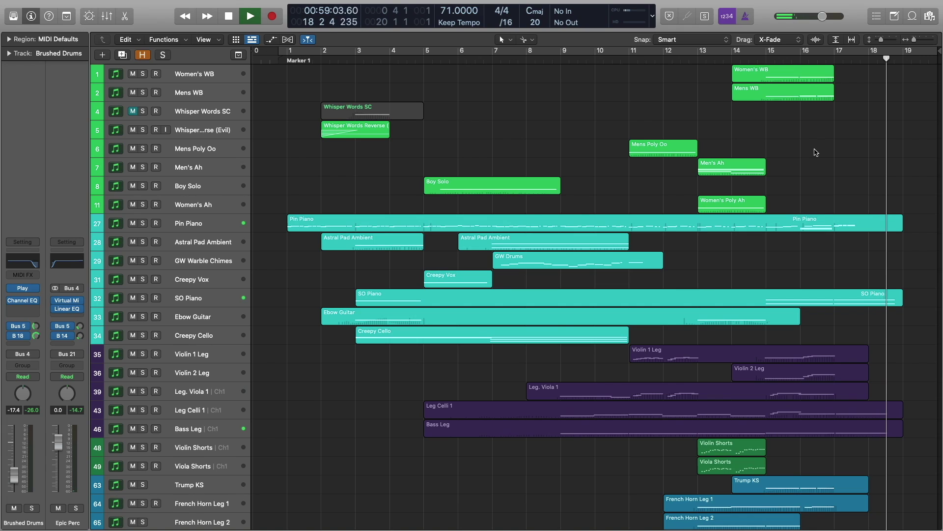
{"action": "key", "text": "space"}
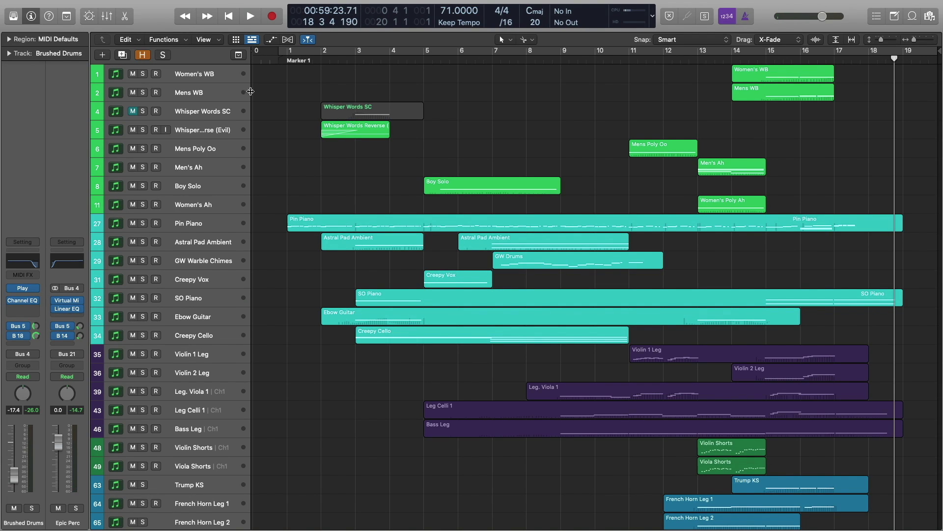
Solo the choir group and open the Women's WB and Mens WB regions in the piano roll.
{"action": "left_click", "coordinate": [197, 75]}
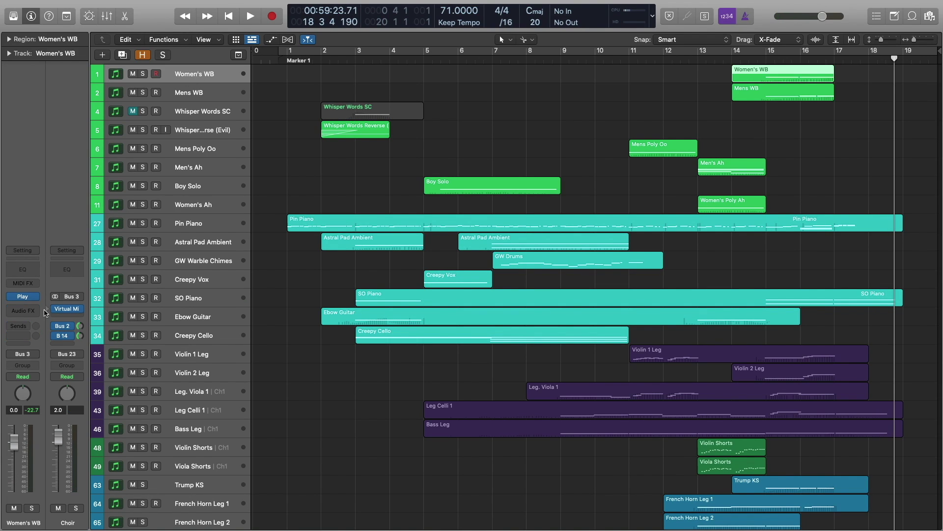
{"action": "left_click", "coordinate": [74, 509]}
{"action": "left_click_drag", "start_coordinate": [719, 74], "coordinate": [762, 112]}
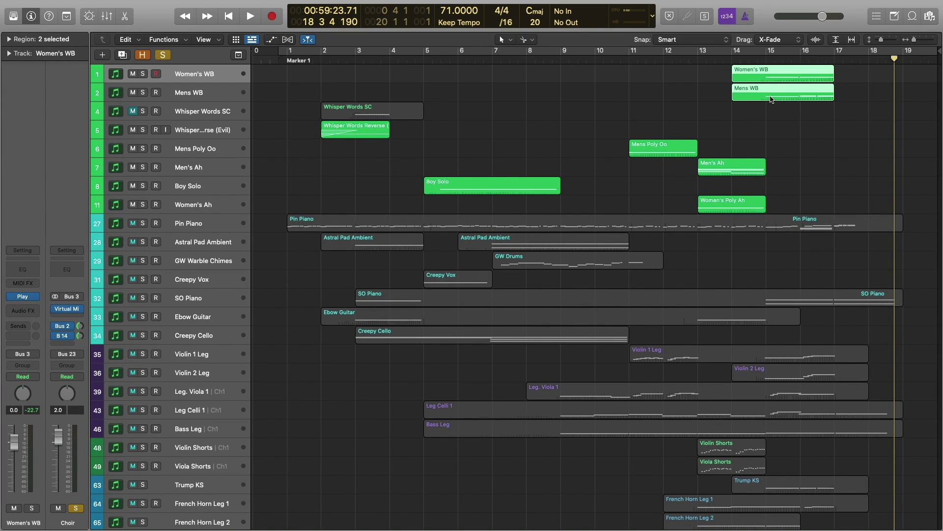
{"action": "double_click", "coordinate": [771, 98]}
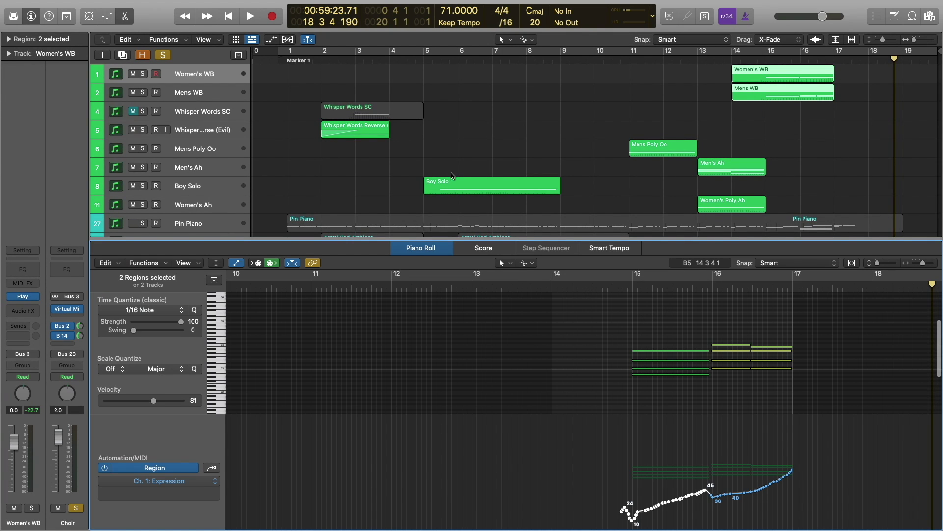
View the Women's WB instrument's WordBuilder page, then close the plug-in window.
{"action": "left_click", "coordinate": [23, 297]}
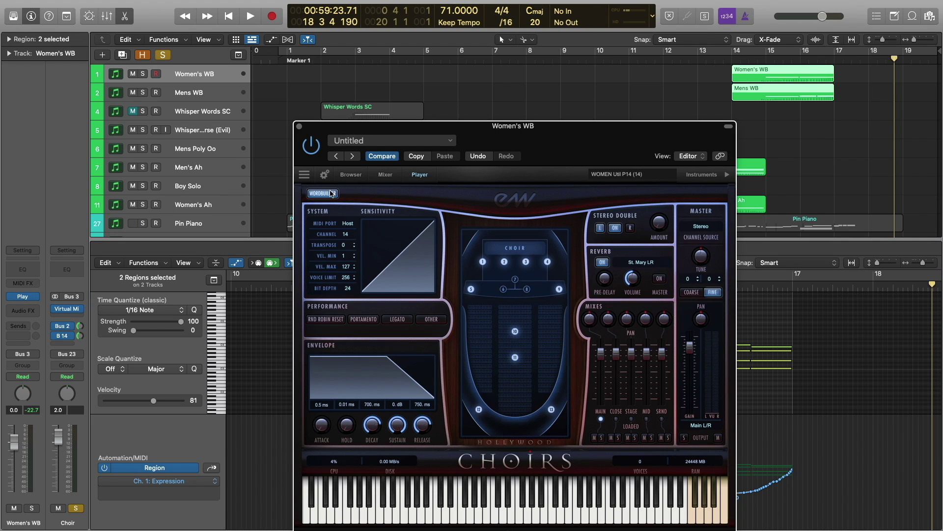
{"action": "left_click", "coordinate": [332, 193]}
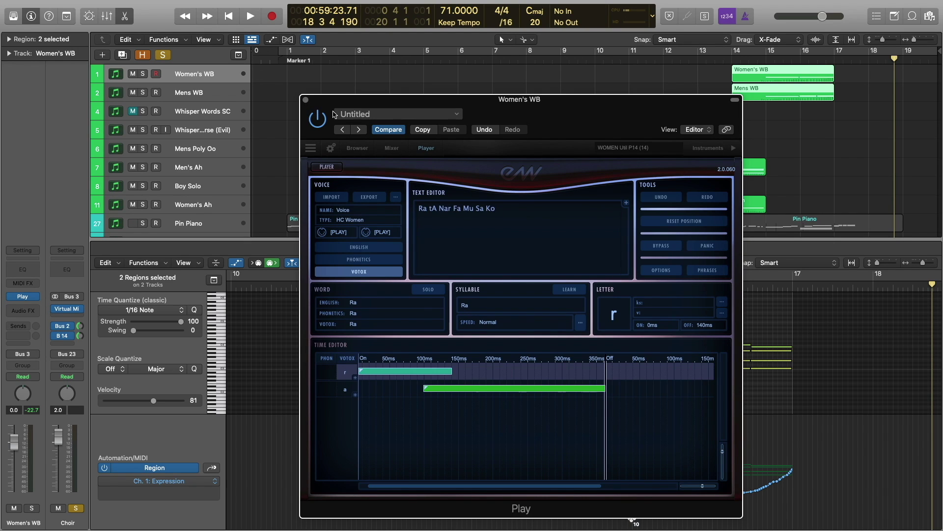
{"action": "left_click", "coordinate": [305, 100]}
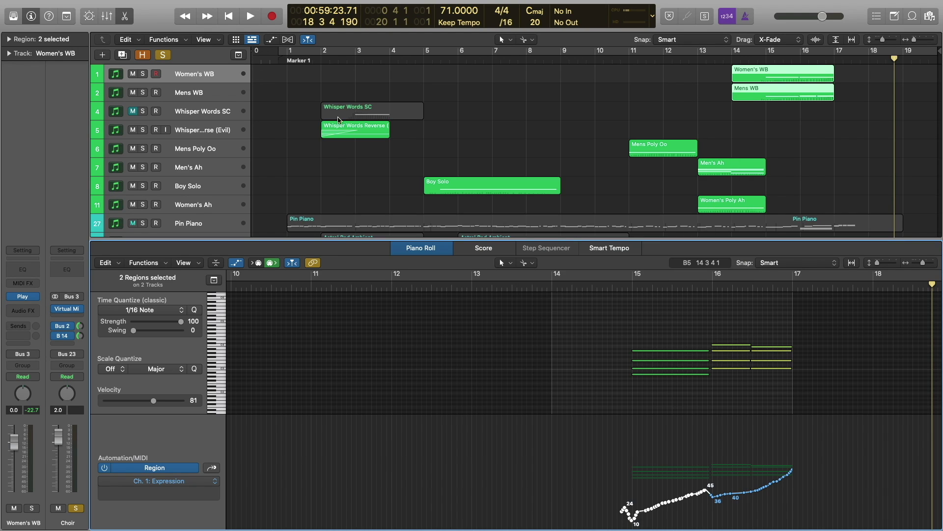
Play the vocal passage from around bar 14, stopping in bar 17.
{"action": "left_click", "coordinate": [621, 285]}
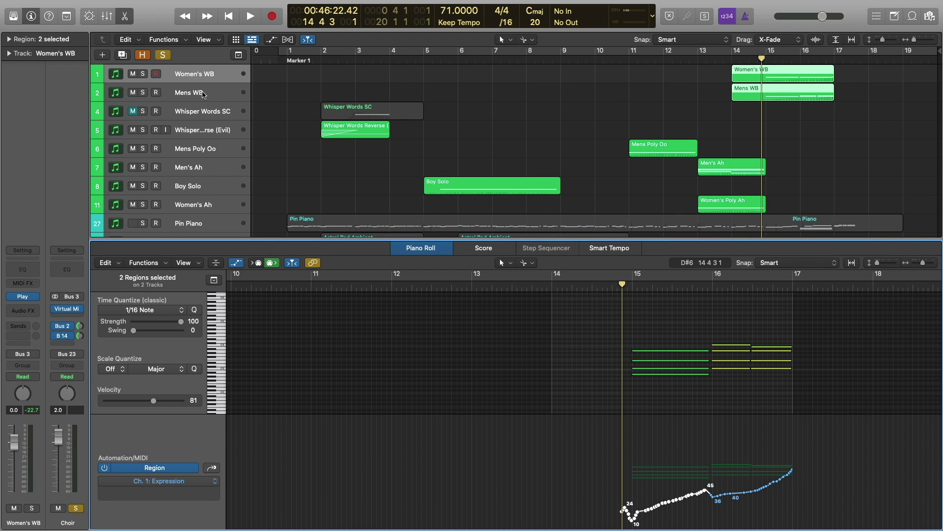
{"action": "key", "text": "space"}
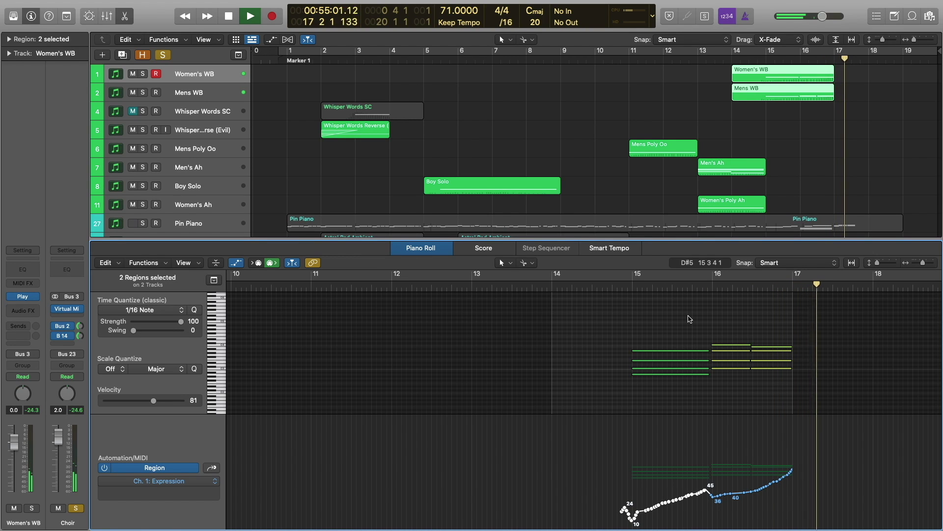
{"action": "key", "text": "space"}
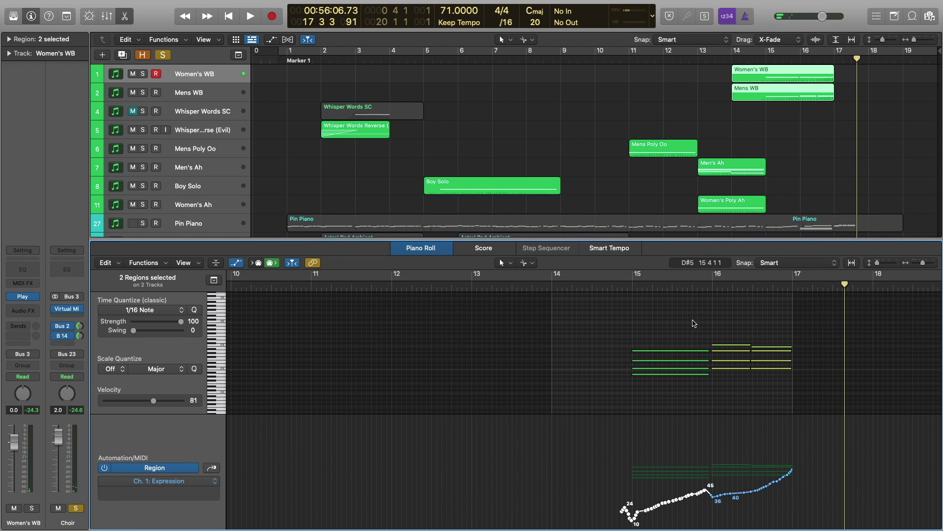
Open the Pin Piano part in the editor and solo the solo instruments stack.
{"action": "scroll", "coordinate": [697, 96], "scroll_direction": "down", "scroll_amount": 3}
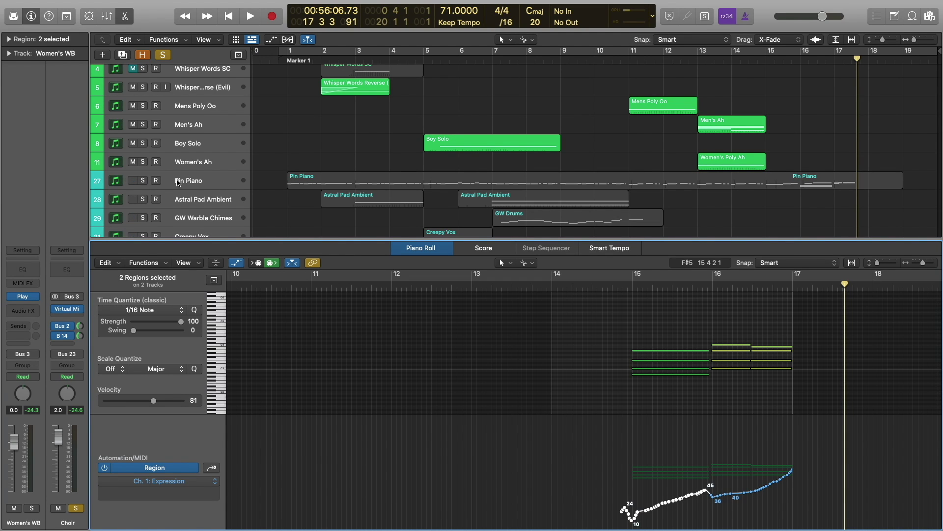
{"action": "left_click", "coordinate": [178, 182]}
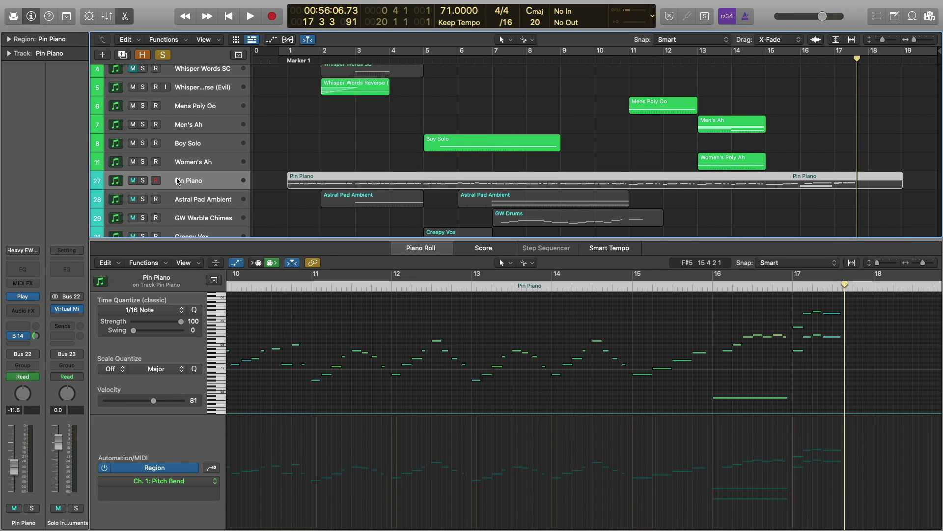
{"action": "left_click", "coordinate": [76, 508]}
{"action": "scroll", "coordinate": [832, 75], "scroll_direction": "down", "scroll_amount": 3}
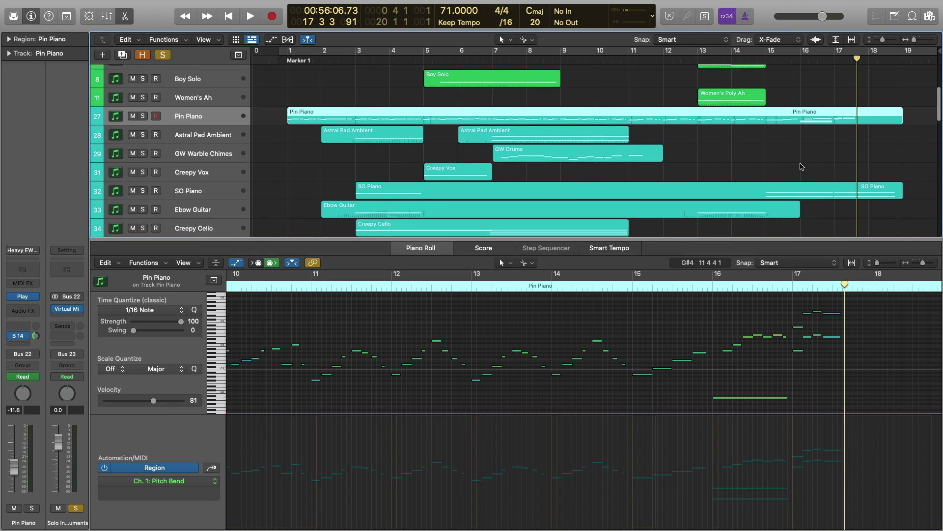
{"action": "scroll", "coordinate": [803, 169], "scroll_direction": "down", "scroll_amount": 1}
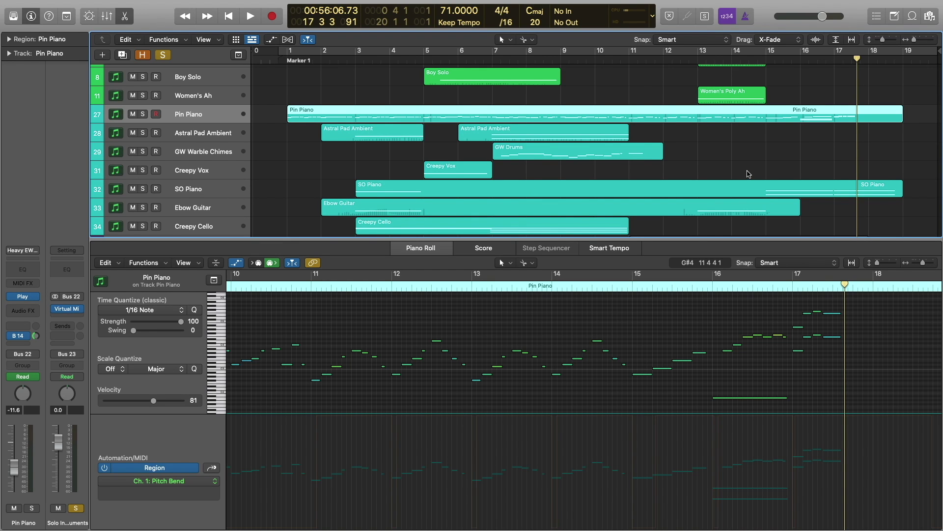
{"action": "scroll", "coordinate": [751, 176], "scroll_direction": "down", "scroll_amount": 5}
{"action": "scroll", "coordinate": [752, 176], "scroll_direction": "up", "scroll_amount": 6}
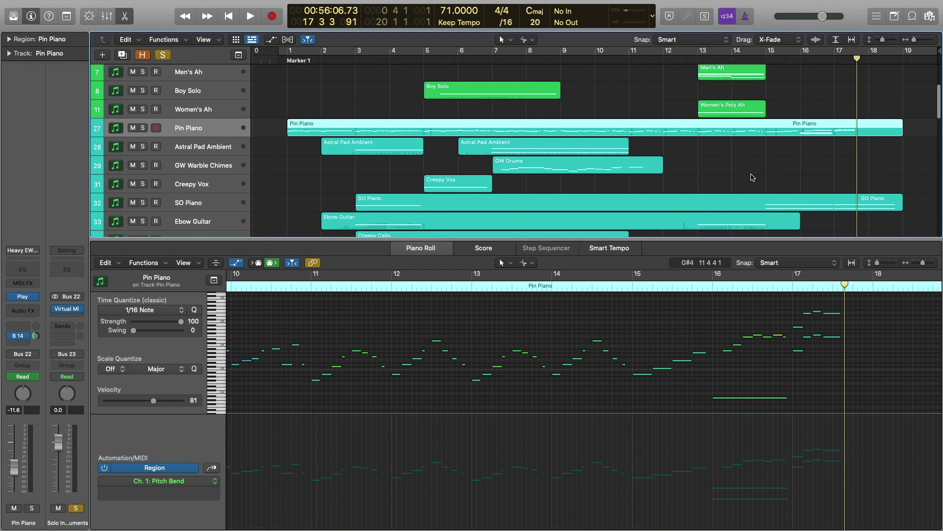
{"action": "key", "text": "space"}
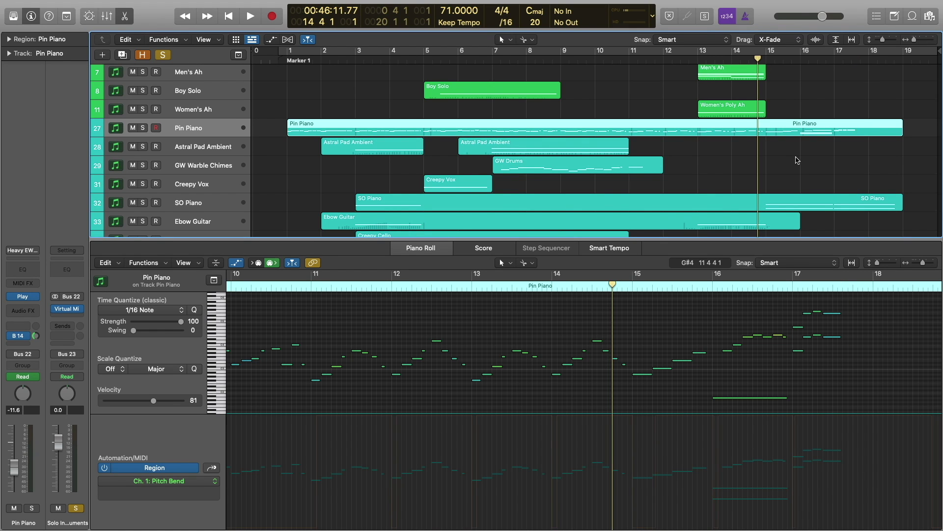
Select a group of Pin Piano notes and play from bar 15.
{"action": "left_click", "coordinate": [797, 160]}
{"action": "left_click", "coordinate": [802, 135]}
{"action": "scroll", "coordinate": [687, 322], "scroll_direction": "right", "scroll_amount": 3}
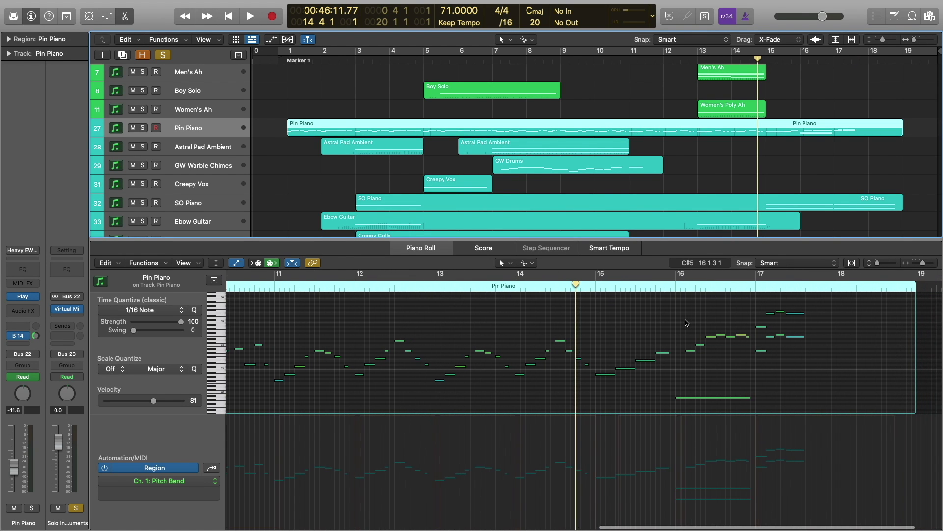
{"action": "scroll", "coordinate": [687, 323], "scroll_direction": "right", "scroll_amount": 1}
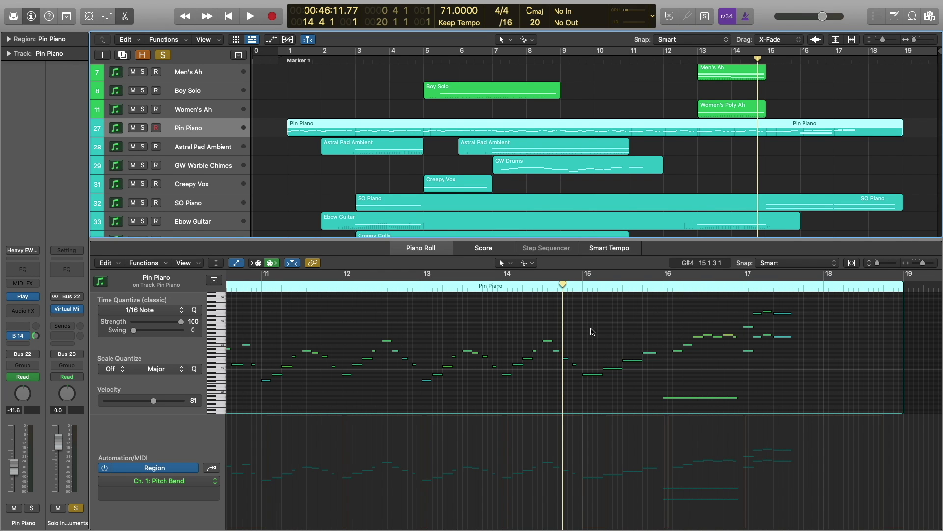
{"action": "left_click_drag", "start_coordinate": [591, 331], "coordinate": [647, 389]}
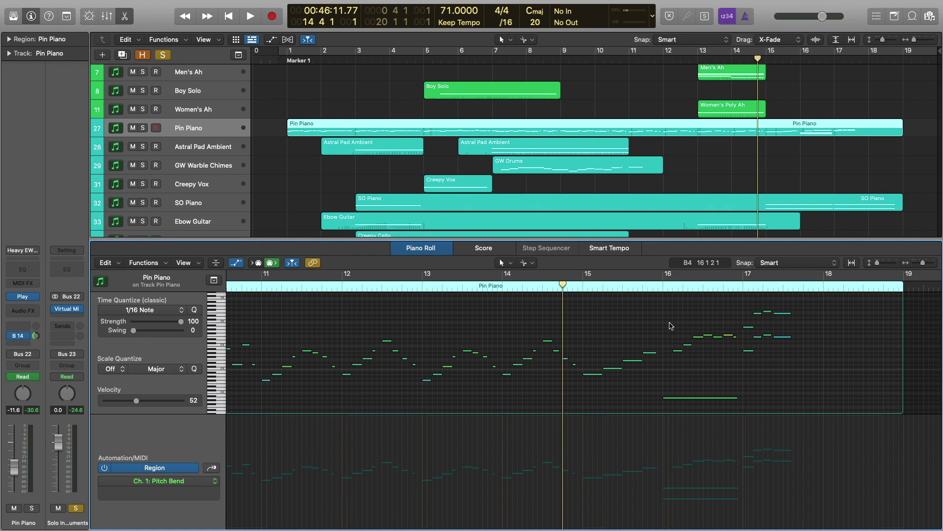
{"action": "left_click", "coordinate": [577, 289]}
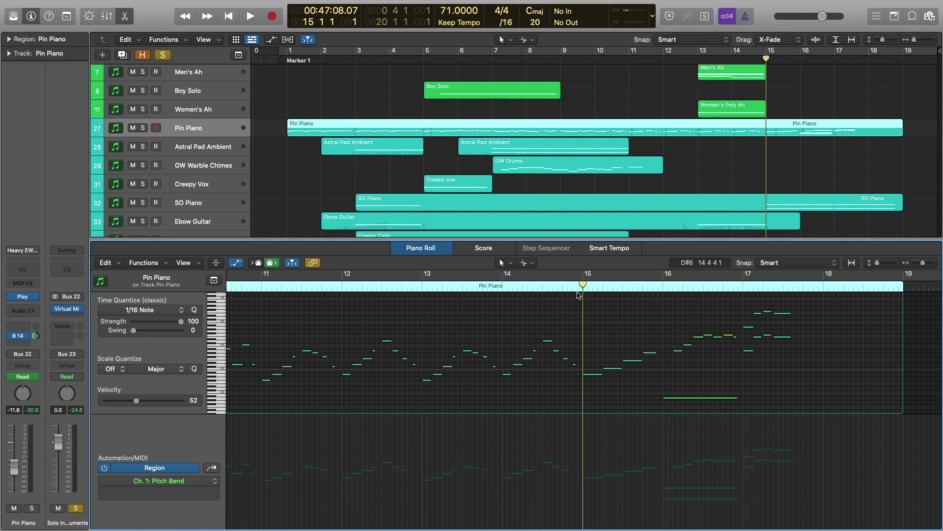
{"action": "key", "text": "space"}
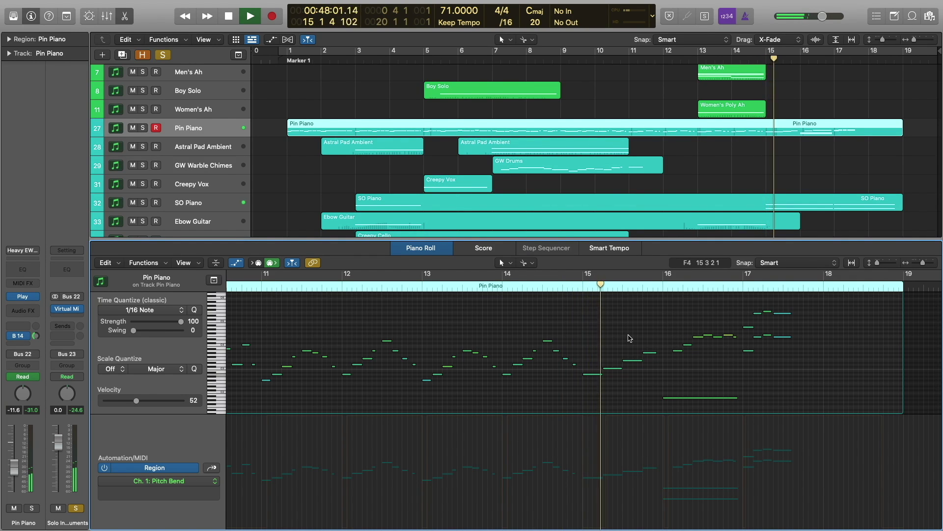
Add the SO Piano region so its notes and pitch-bend curve show alongside Pin Piano.
{"action": "left_click", "coordinate": [774, 205], "text": "shift"}
{"action": "left_click", "coordinate": [688, 348]}
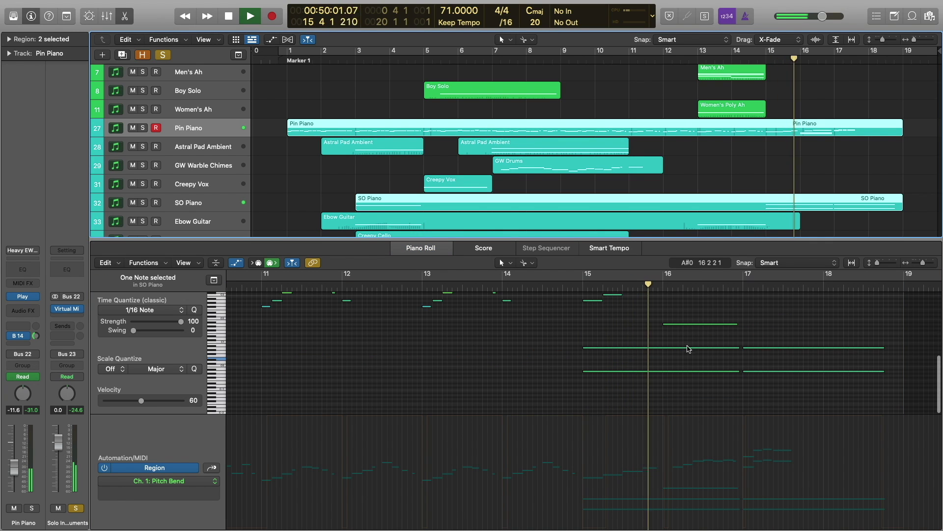
{"action": "scroll", "coordinate": [690, 344], "scroll_direction": "up", "scroll_amount": 3}
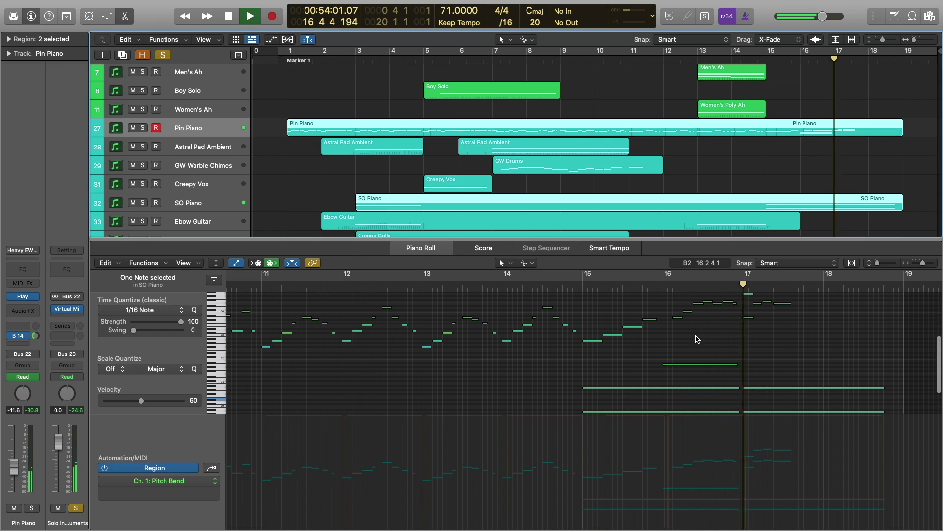
{"action": "scroll", "coordinate": [698, 339], "scroll_direction": "up", "scroll_amount": 2}
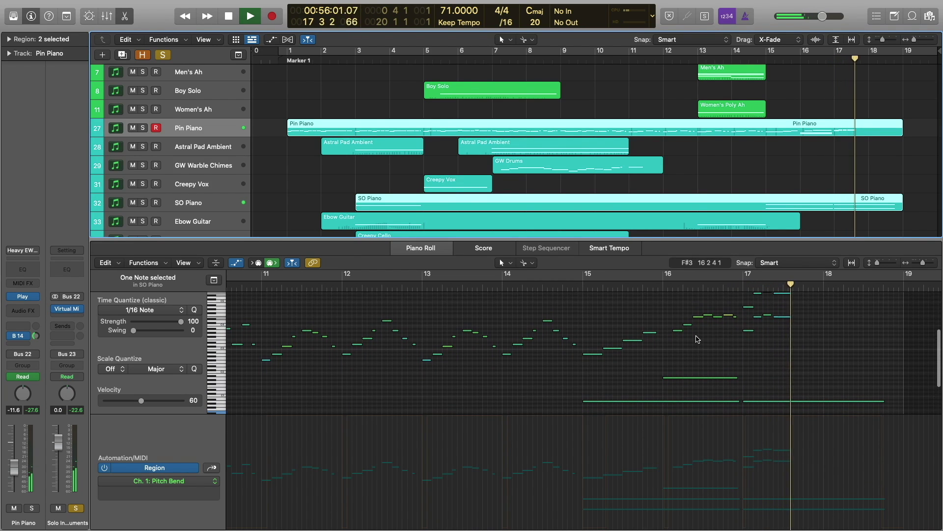
{"action": "scroll", "coordinate": [698, 339], "scroll_direction": "down", "scroll_amount": 2}
{"action": "scroll", "coordinate": [697, 339], "scroll_direction": "down", "scroll_amount": 2}
{"action": "scroll", "coordinate": [698, 339], "scroll_direction": "right", "scroll_amount": 2}
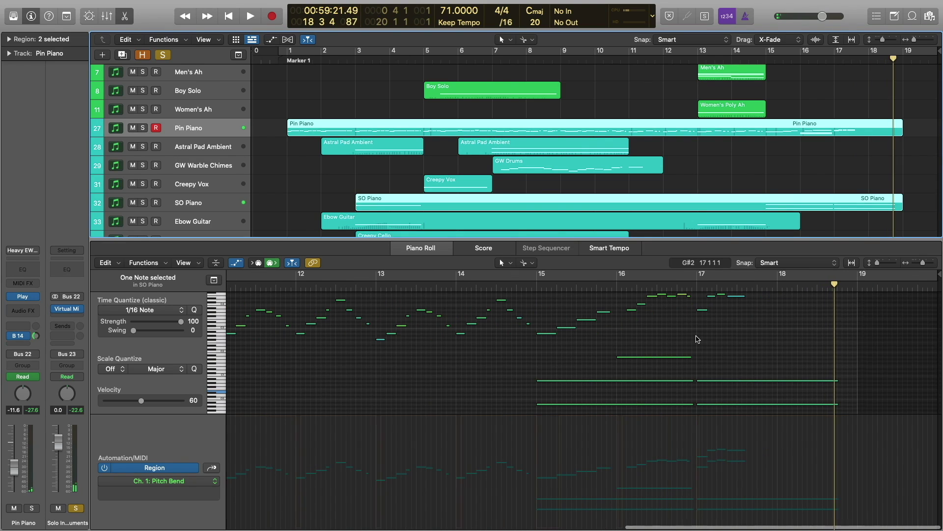
{"action": "scroll", "coordinate": [783, 149], "scroll_direction": "down", "scroll_amount": 5}
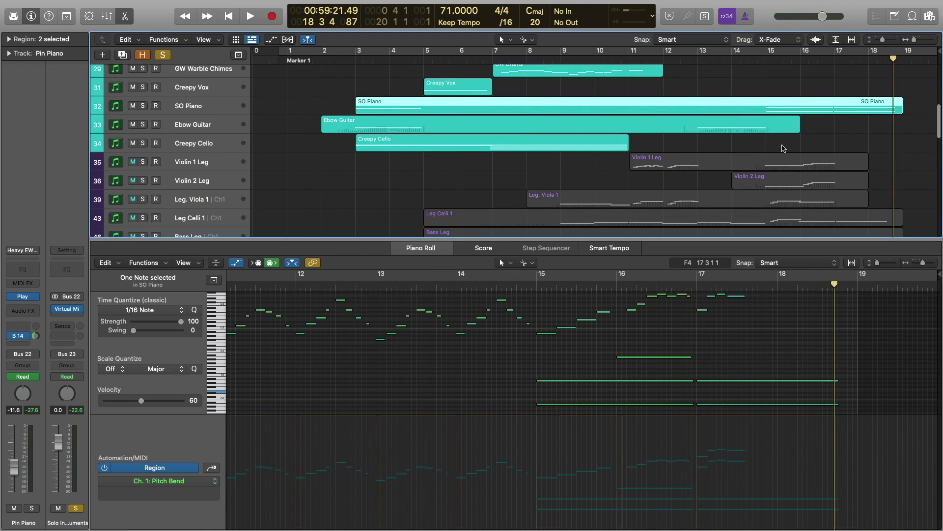
Open Violin 1 Leg, solo the Strings stack and play its five string parts.
{"action": "left_click", "coordinate": [200, 162]}
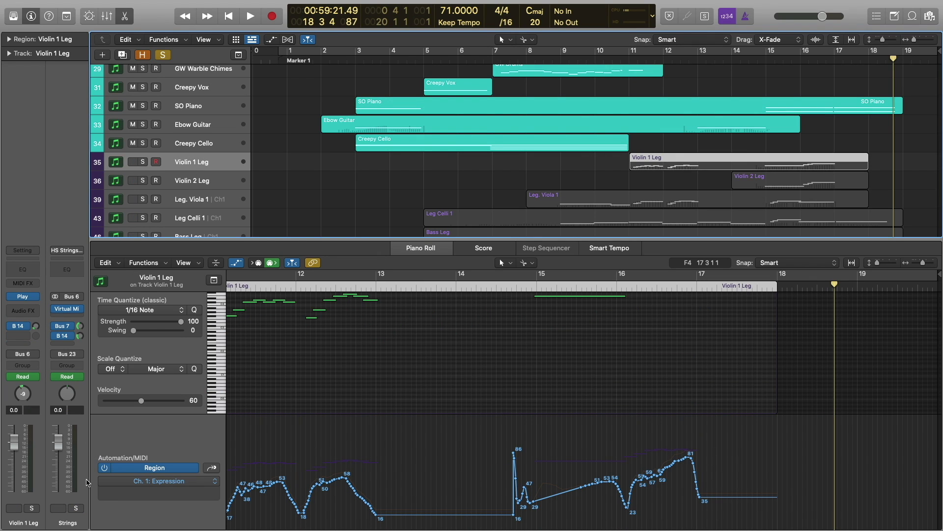
{"action": "left_click", "coordinate": [75, 508]}
{"action": "key", "text": "space"}
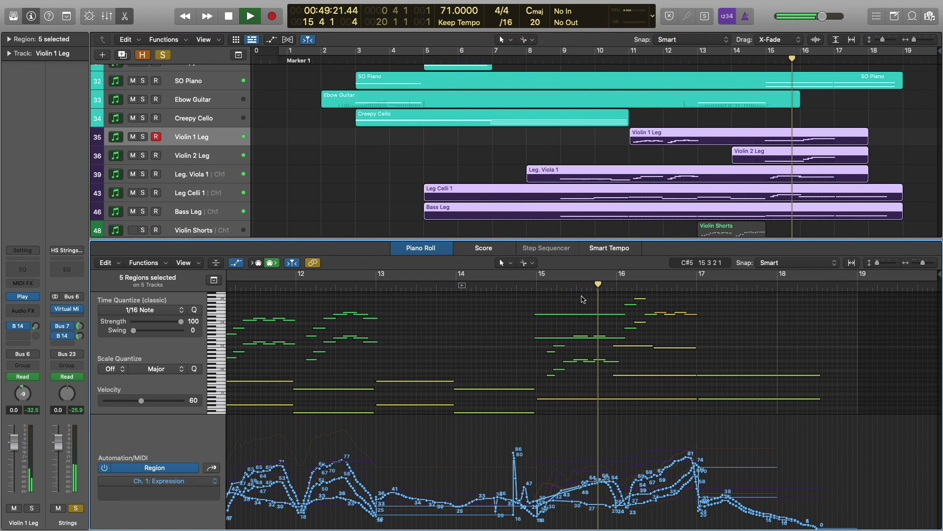
{"action": "scroll", "coordinate": [582, 300], "scroll_direction": "up", "scroll_amount": 2}
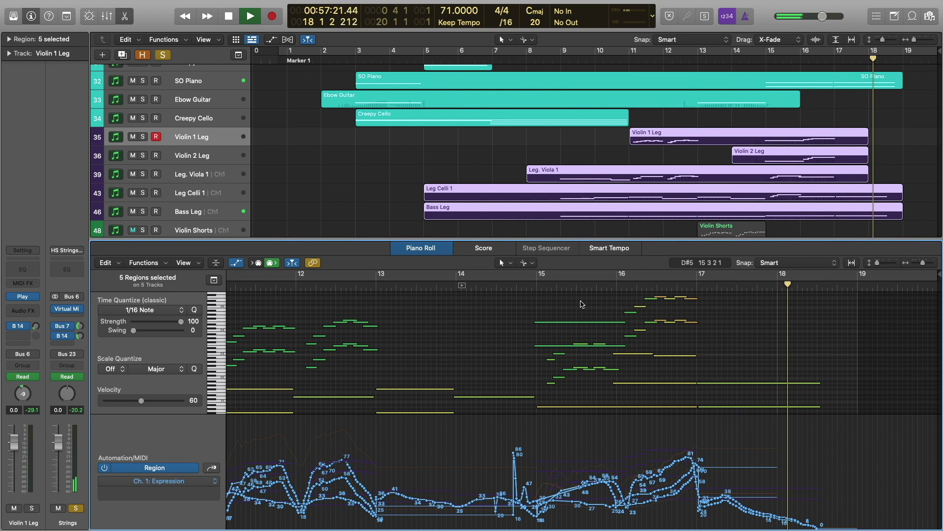
{"action": "key", "text": "space"}
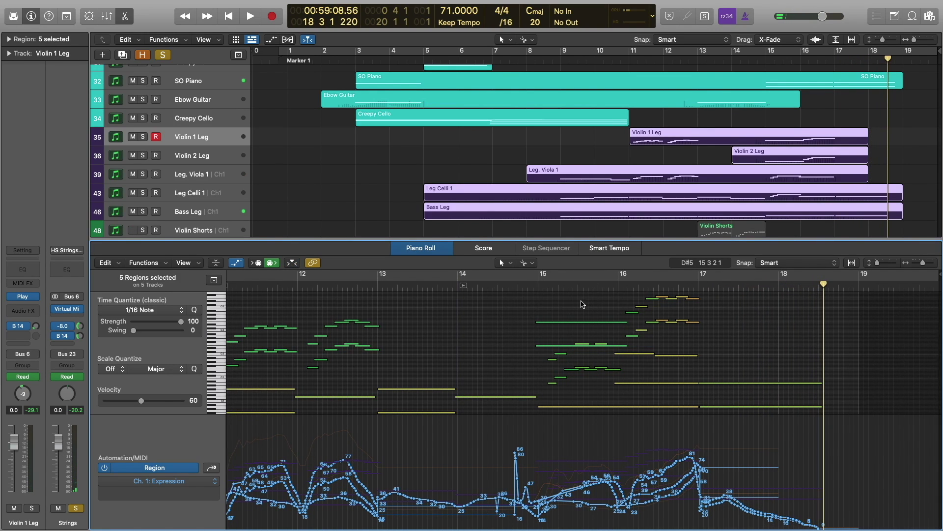
Replay the strings from around bar 14 and stop in bar 18.
{"action": "scroll", "coordinate": [582, 304], "scroll_direction": "up", "scroll_amount": 1}
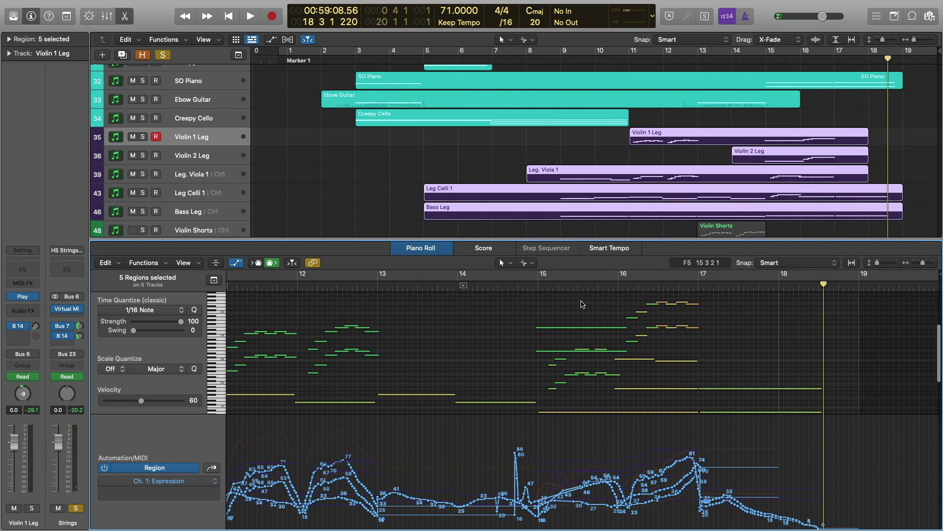
{"action": "left_click", "coordinate": [527, 285]}
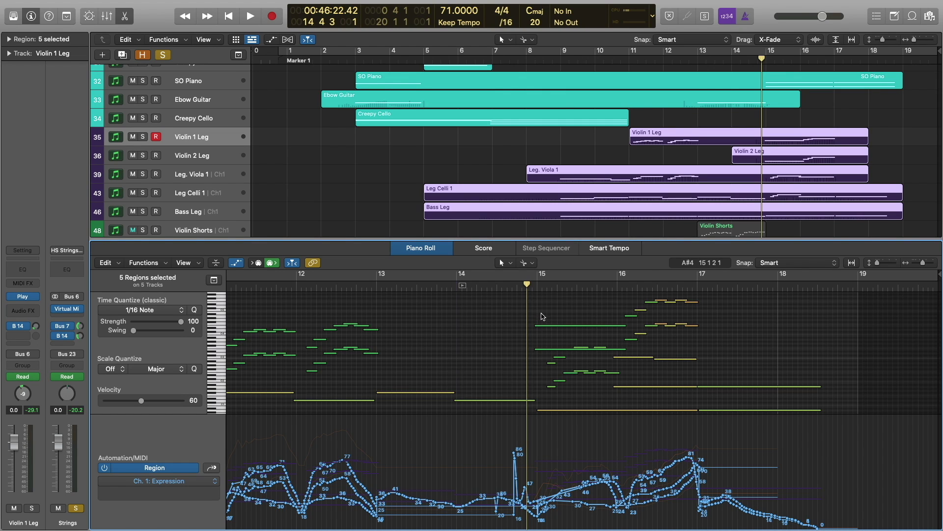
{"action": "scroll", "coordinate": [569, 402], "scroll_direction": "down", "scroll_amount": 1}
{"action": "scroll", "coordinate": [571, 391], "scroll_direction": "up", "scroll_amount": 1}
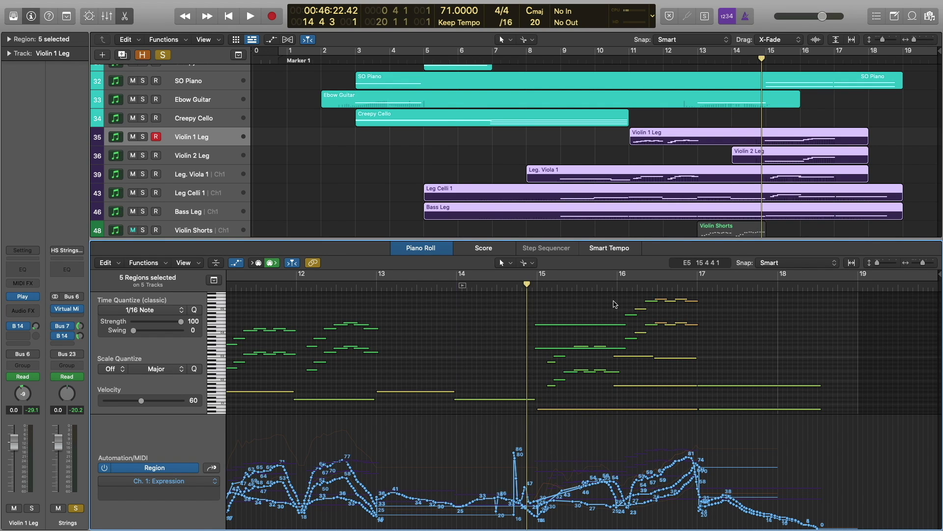
{"action": "key", "text": "space"}
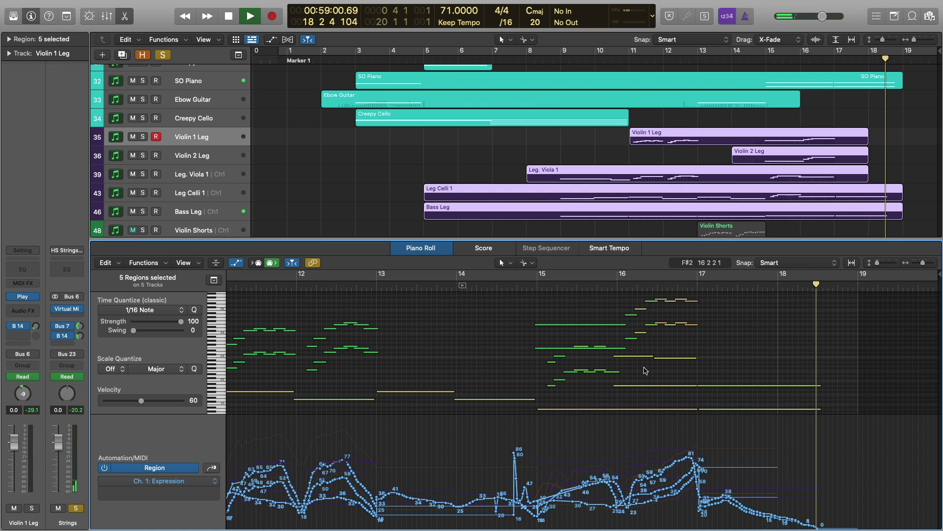
{"action": "key", "text": "space"}
{"action": "scroll", "coordinate": [734, 157], "scroll_direction": "down", "scroll_amount": 5}
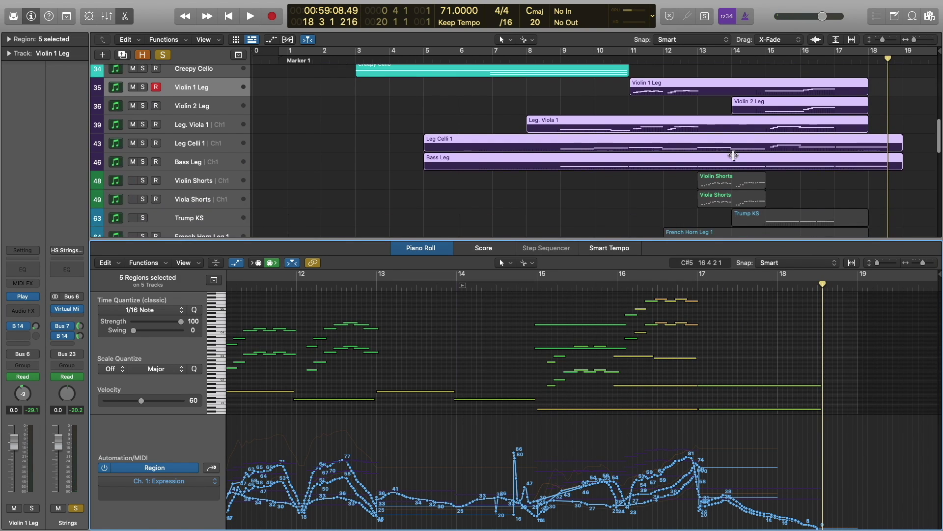
Unmute and solo the brass section, select its six regions, and set the playhead to bar 14 beat 4.
{"action": "left_click", "coordinate": [198, 182]}
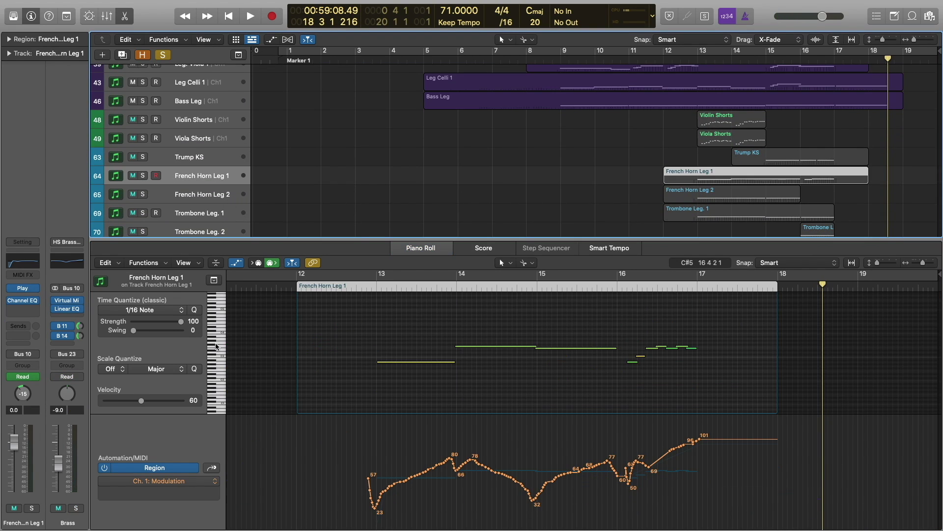
{"action": "left_click", "coordinate": [58, 507]}
{"action": "left_click", "coordinate": [76, 507]}
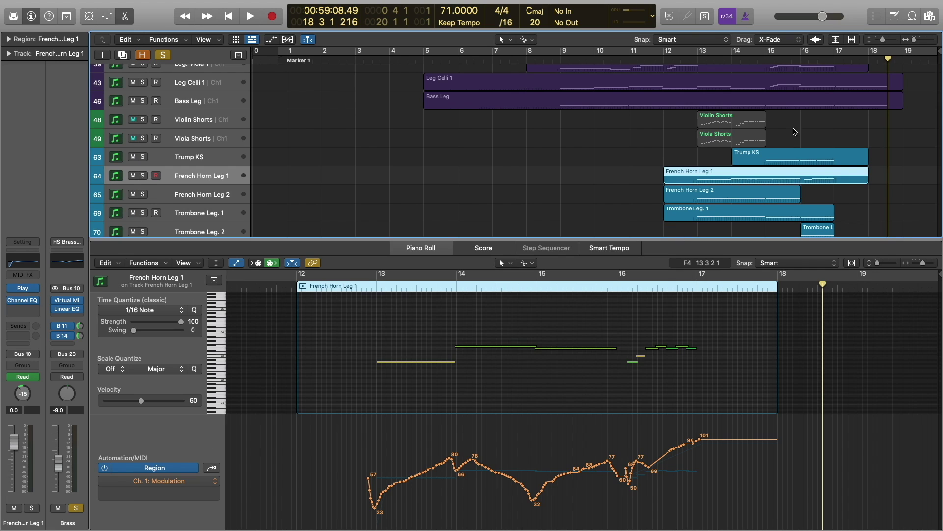
{"action": "scroll", "coordinate": [797, 130], "scroll_direction": "down", "scroll_amount": 2}
{"action": "left_click_drag", "start_coordinate": [792, 96], "coordinate": [828, 216]}
{"action": "scroll", "coordinate": [583, 363], "scroll_direction": "up", "scroll_amount": 2}
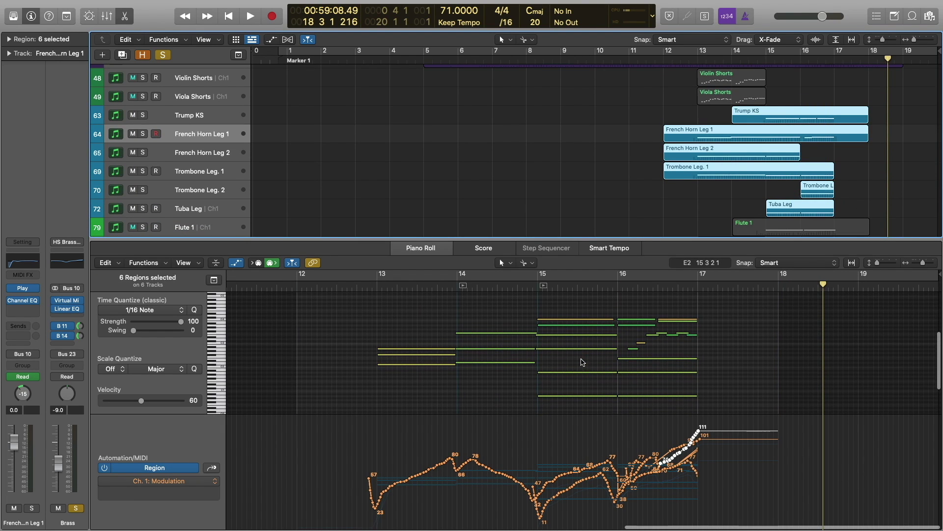
{"action": "left_click", "coordinate": [528, 286]}
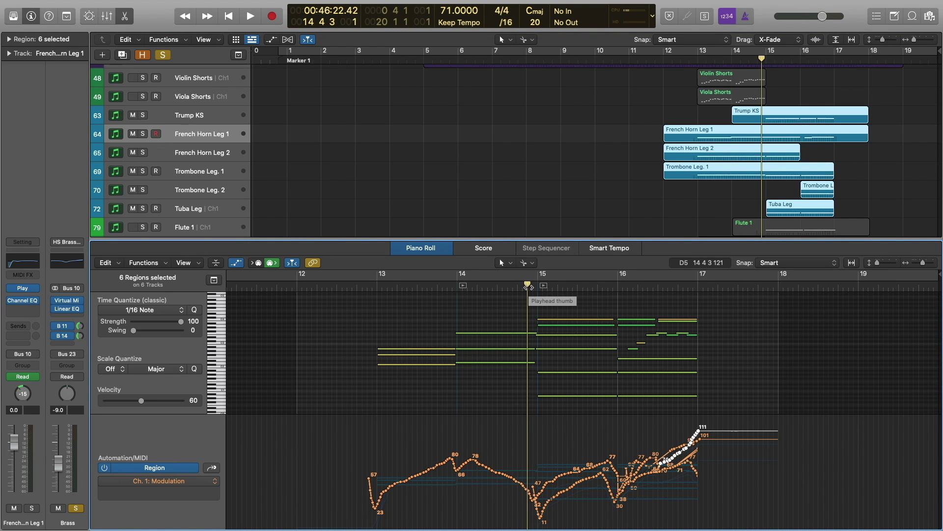
View French Horn Leg 1 notes, reselect all six brass regions, and play them back.
{"action": "left_click", "coordinate": [823, 147]}
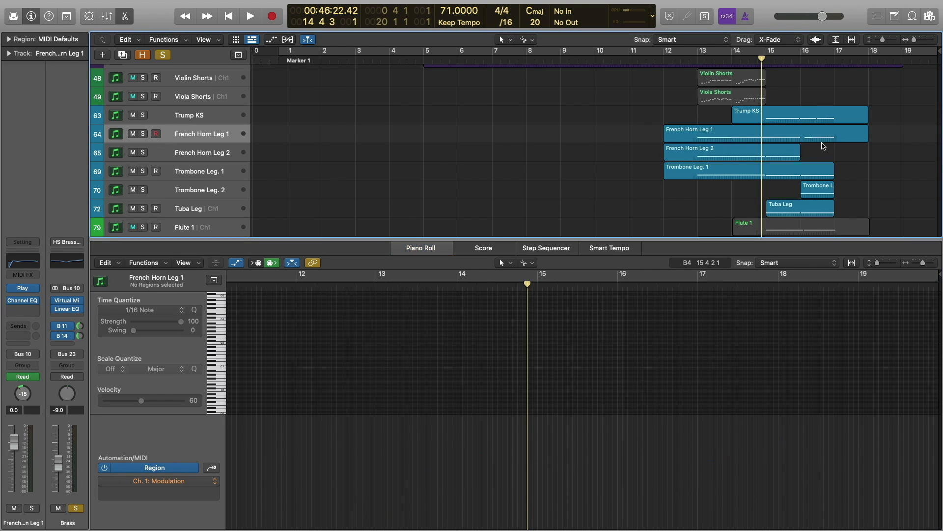
{"action": "left_click", "coordinate": [823, 137]}
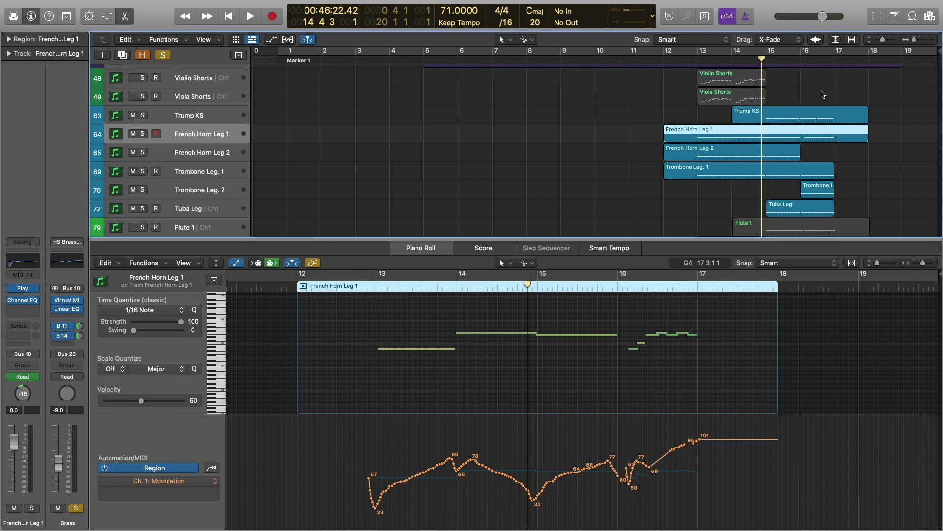
{"action": "left_click_drag", "start_coordinate": [802, 90], "coordinate": [828, 211]}
{"action": "key", "text": "space"}
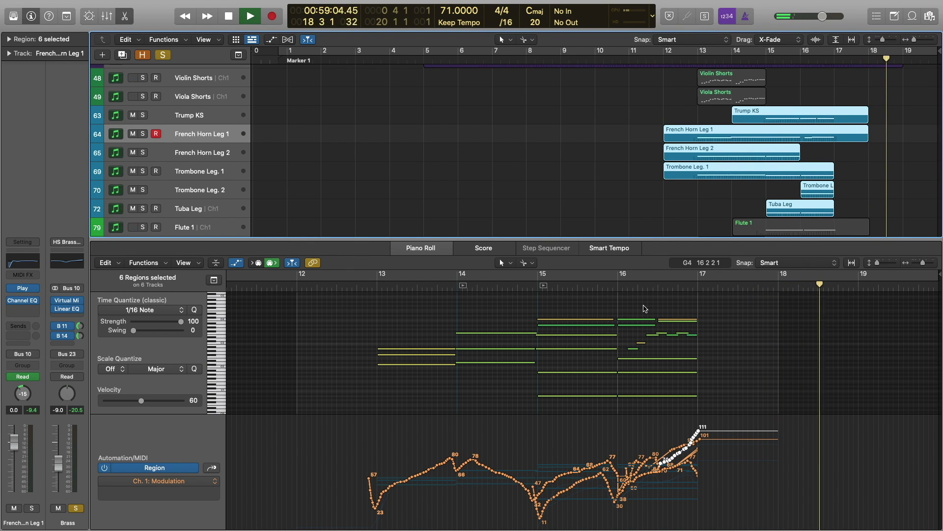
{"action": "key", "text": "space"}
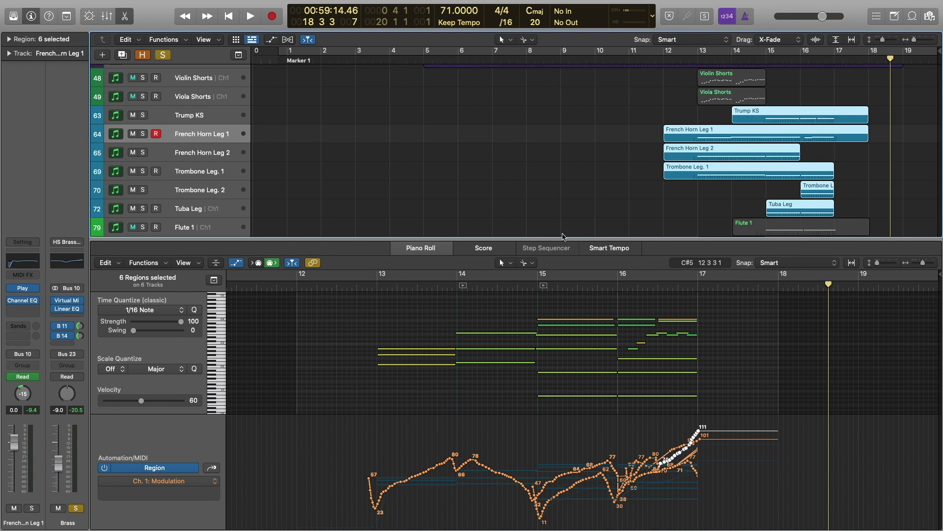
Select Flute 1, solo the woodwinds, and open the four woodwind regions in the Piano Roll.
{"action": "left_click_drag", "start_coordinate": [564, 238], "coordinate": [564, 525]}
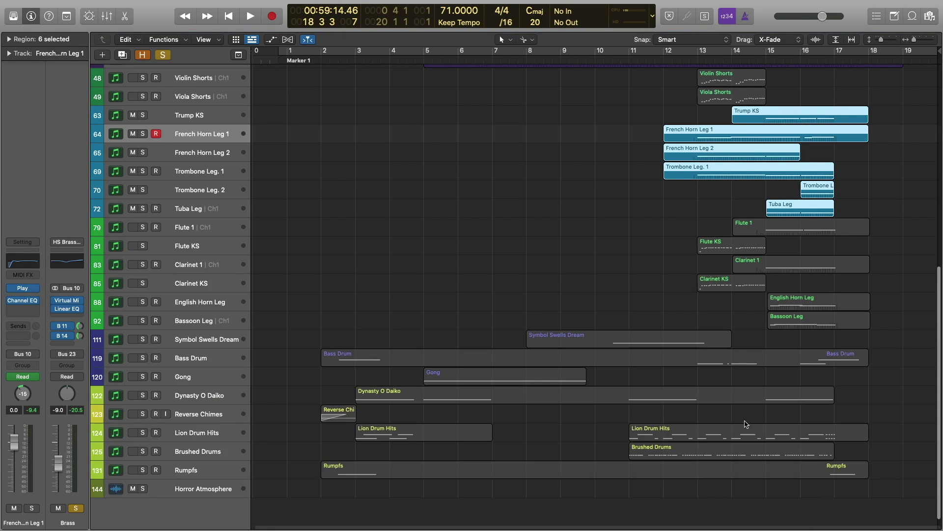
{"action": "left_click", "coordinate": [605, 263]}
{"action": "scroll", "coordinate": [547, 260], "scroll_direction": "up", "scroll_amount": 1}
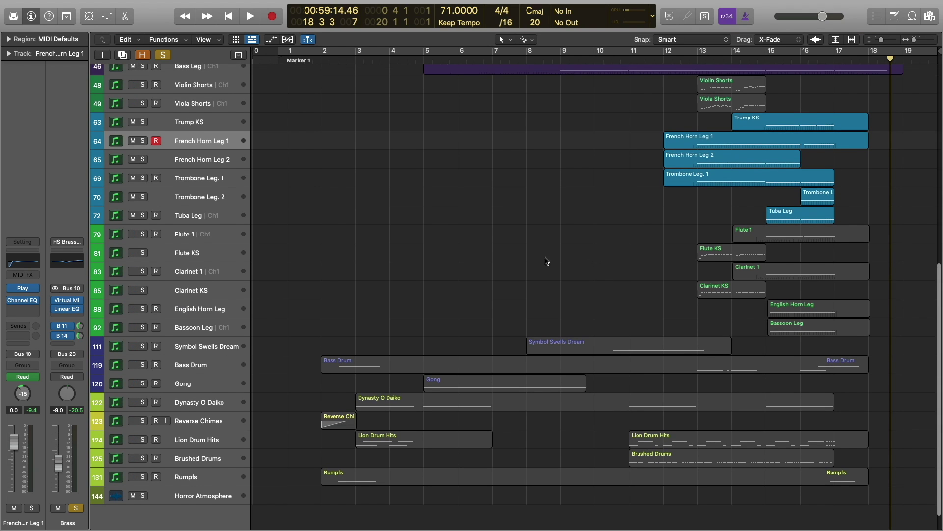
{"action": "left_click", "coordinate": [201, 238]}
{"action": "left_click", "coordinate": [76, 509]}
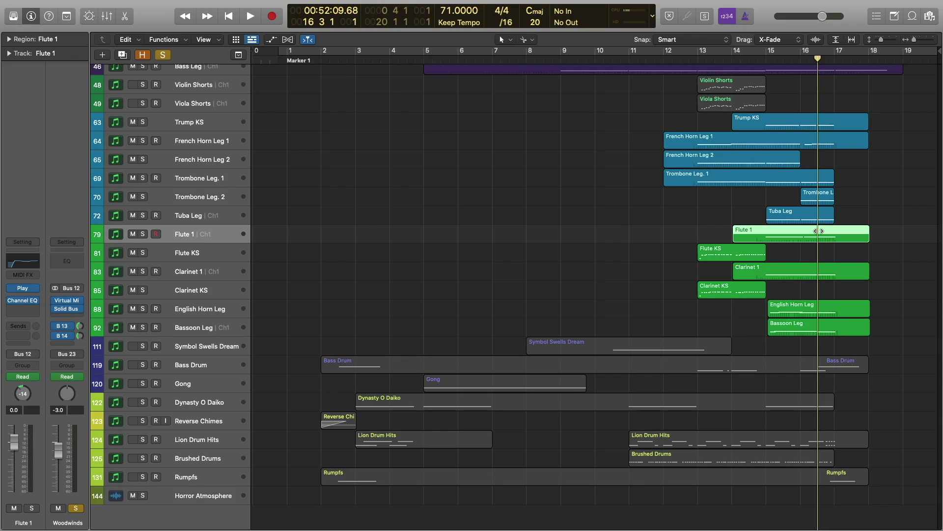
{"action": "left_click_drag", "start_coordinate": [904, 343], "coordinate": [798, 237]}
{"action": "double_click", "coordinate": [798, 238]}
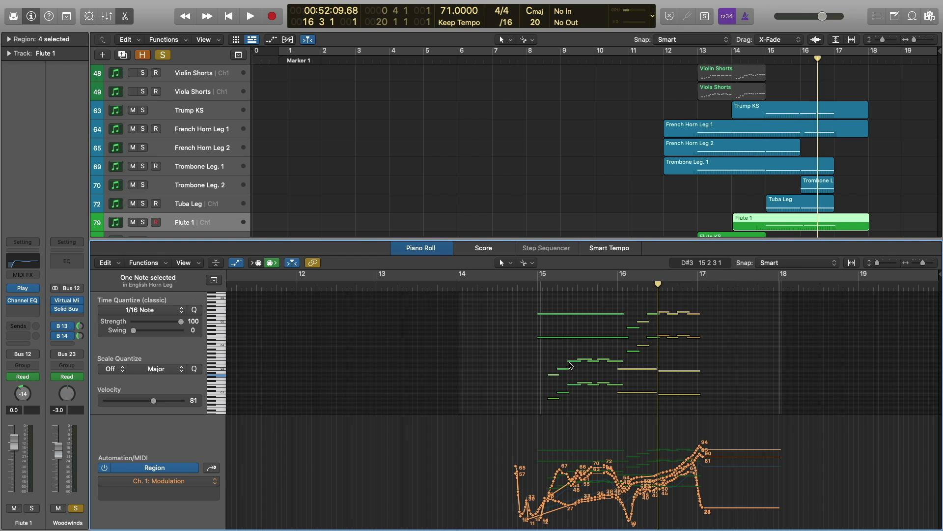
Play the woodwind regions from about bar 15 and stop.
{"action": "scroll", "coordinate": [722, 166], "scroll_direction": "down", "scroll_amount": 8}
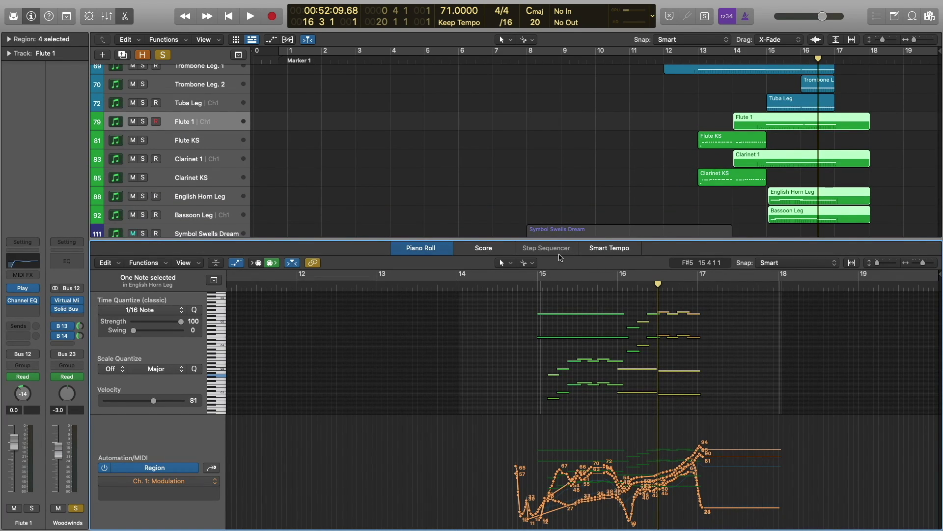
{"action": "double_click", "coordinate": [524, 285]}
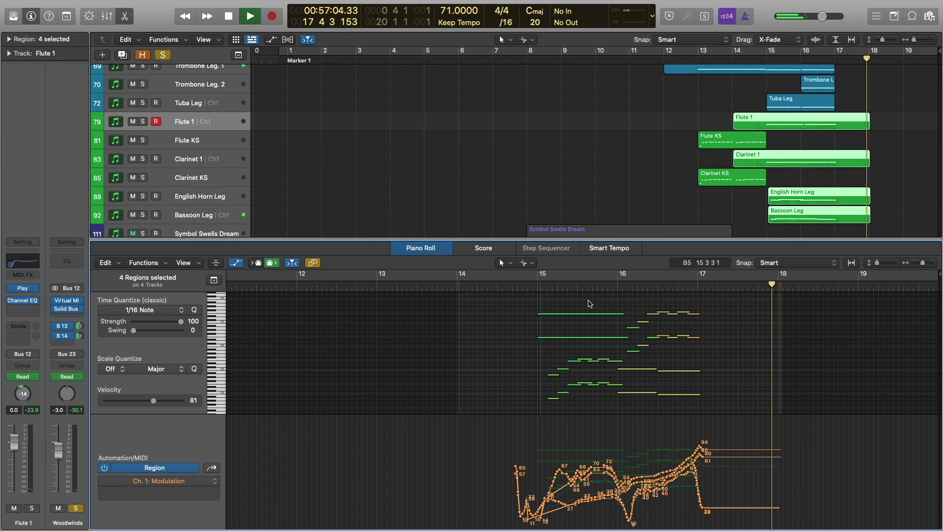
{"action": "key", "text": "space"}
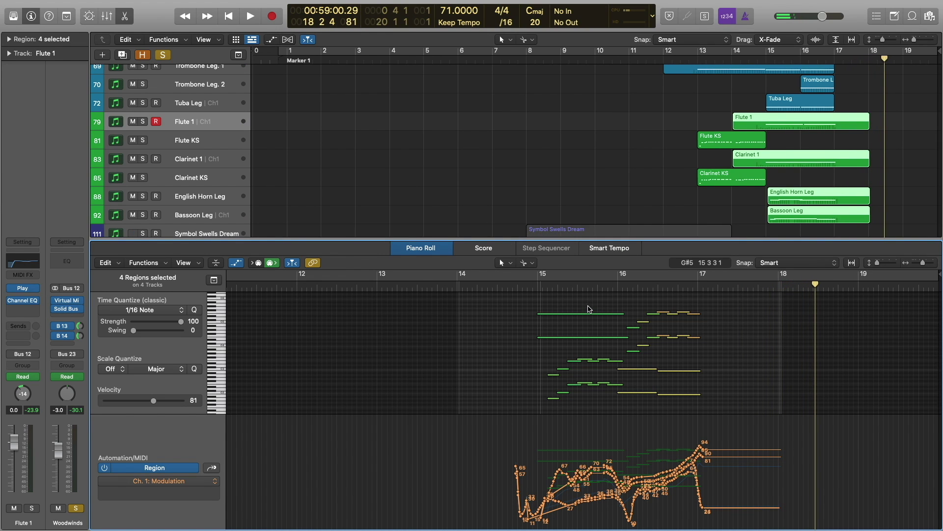
{"action": "scroll", "coordinate": [681, 185], "scroll_direction": "down", "scroll_amount": 5}
{"action": "scroll", "coordinate": [682, 186], "scroll_direction": "up", "scroll_amount": 6}
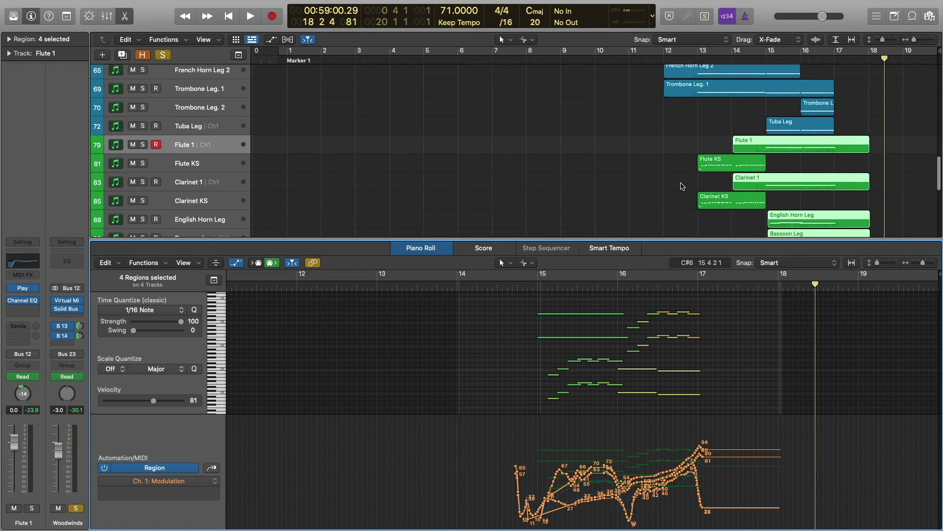
{"action": "scroll", "coordinate": [680, 186], "scroll_direction": "down", "scroll_amount": 2}
Clear all soloing, re-solo the woodwinds, and play again from about bar 14.
{"action": "left_click", "coordinate": [163, 55]}
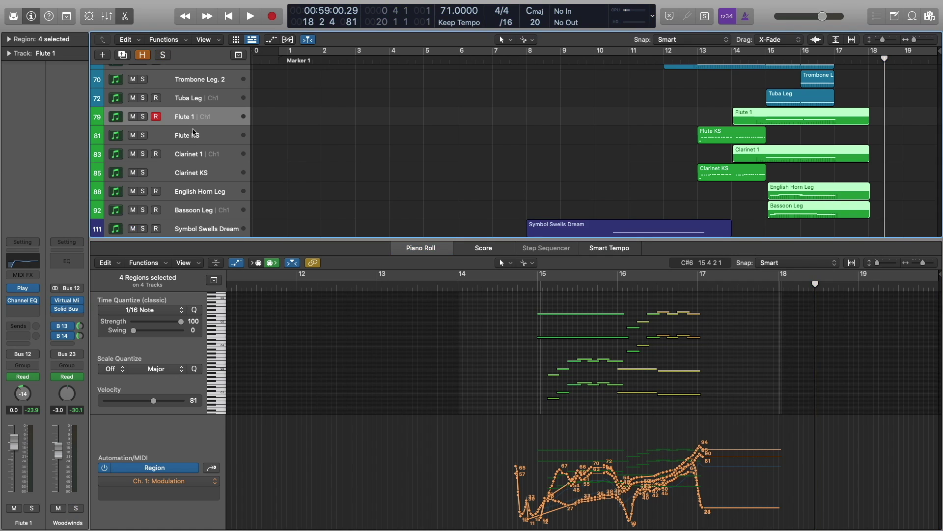
{"action": "left_click", "coordinate": [76, 508]}
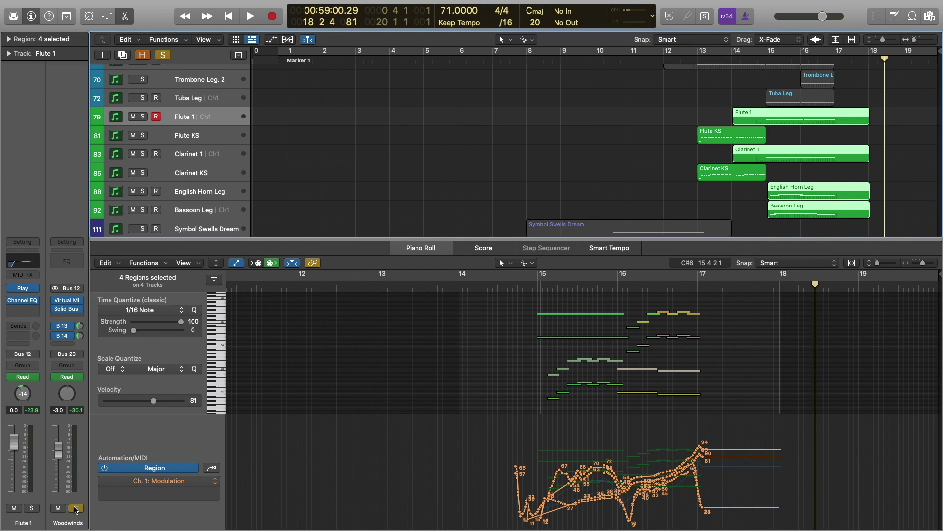
{"action": "left_click", "coordinate": [530, 306]}
{"action": "key", "text": "space"}
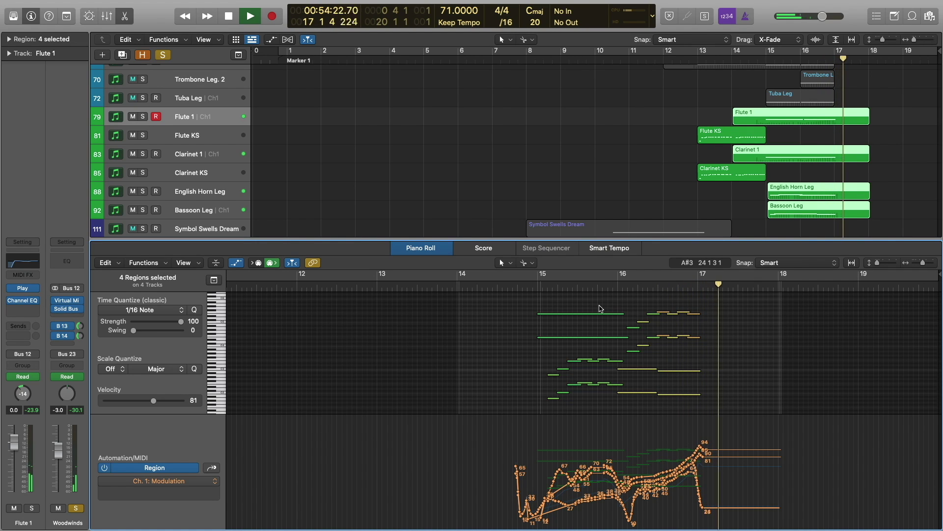
{"action": "key", "text": "space"}
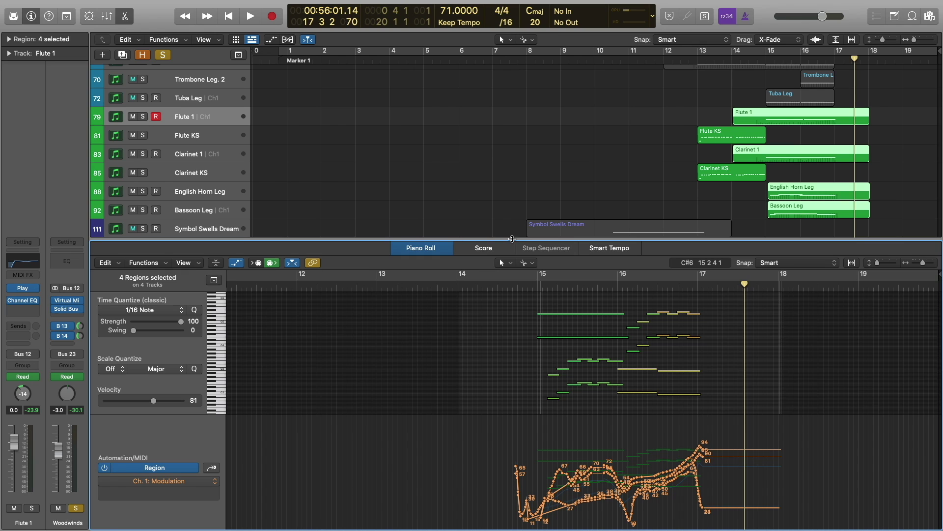
Close the editor, deselect and unsolo the woodwinds, then open the Rumpfs region's notes.
{"action": "key", "text": "p"}
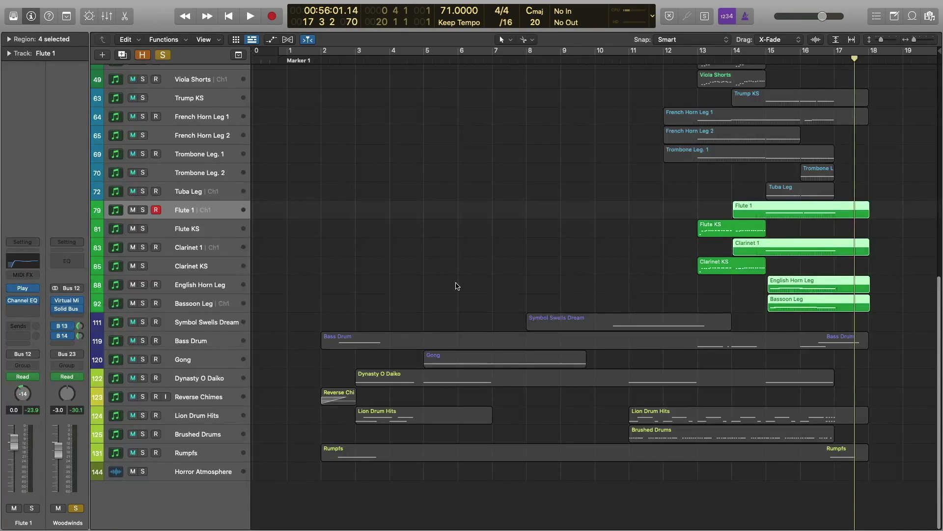
{"action": "left_click", "coordinate": [456, 285]}
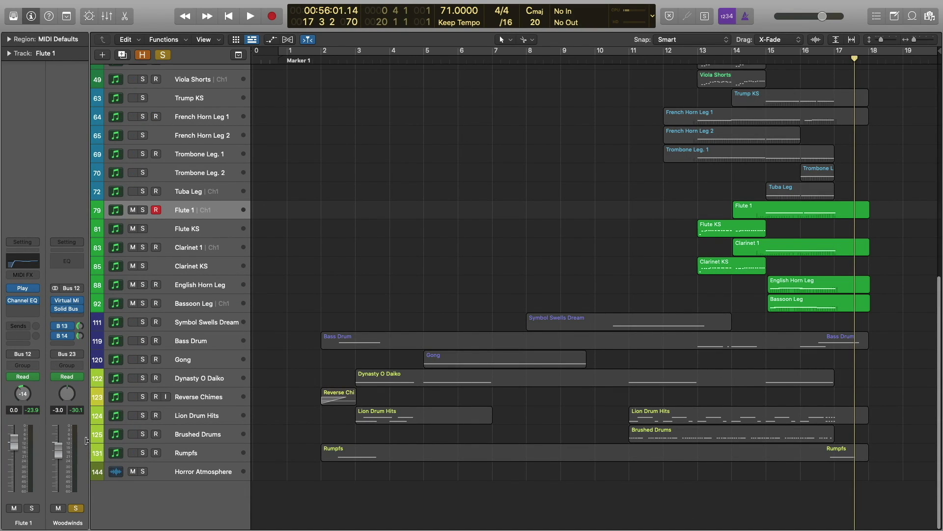
{"action": "left_click", "coordinate": [77, 509]}
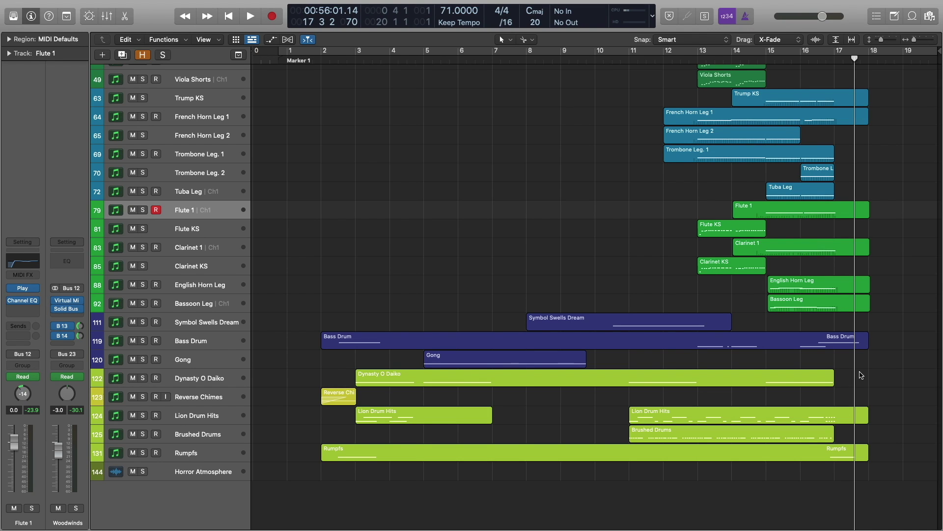
{"action": "double_click", "coordinate": [842, 455]}
Show the Lion Drum Hits notes and start playback from bar 15.
{"action": "left_click", "coordinate": [674, 287]}
{"action": "left_click", "coordinate": [828, 189]}
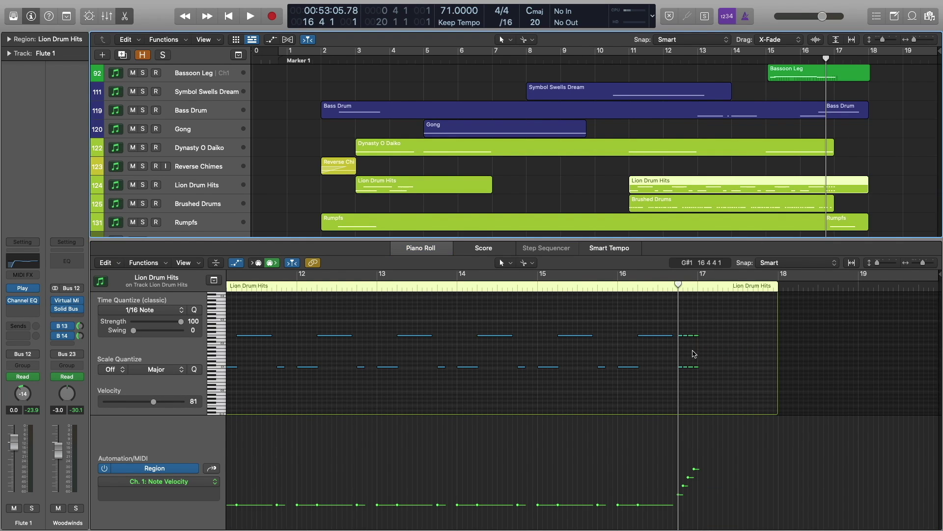
{"action": "scroll", "coordinate": [692, 349], "scroll_direction": "up", "scroll_amount": 3}
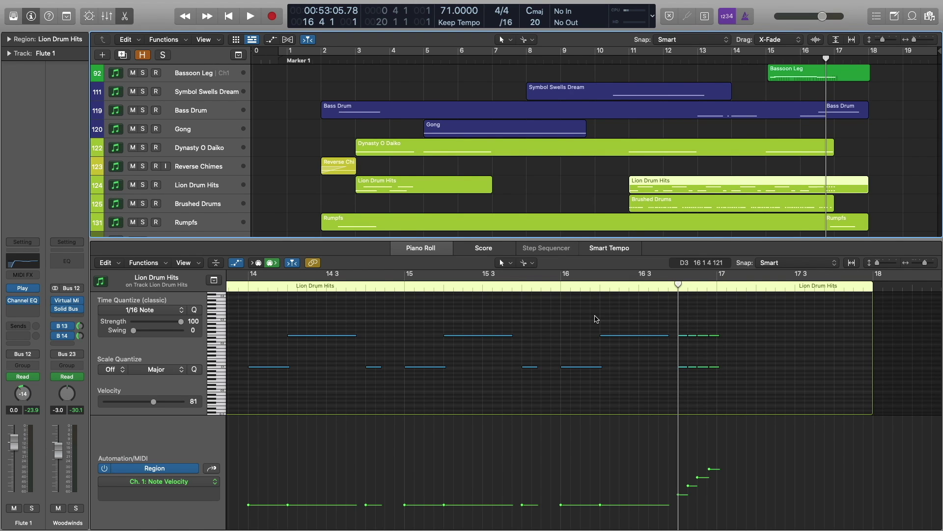
{"action": "left_click", "coordinate": [761, 58]}
{"action": "key", "text": "space"}
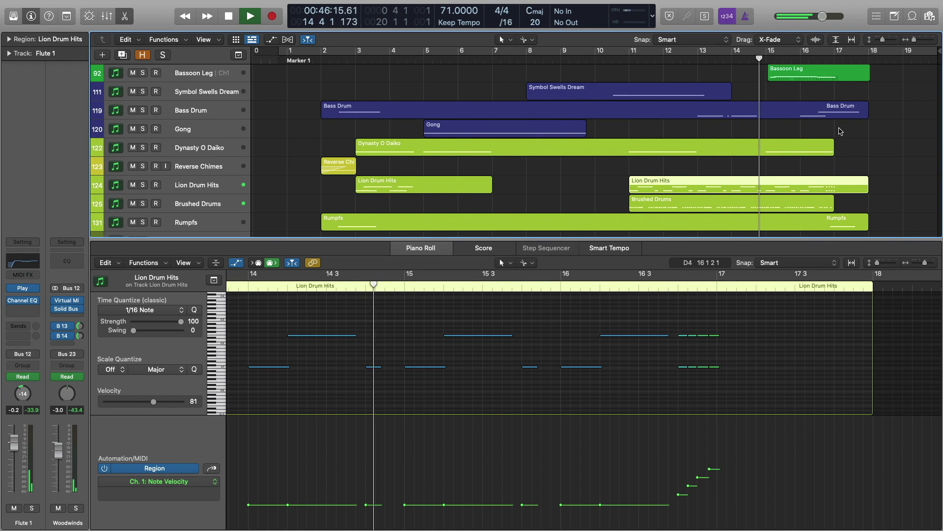
Select the Lion Drum Hits, Brushed Drums and Rumpfs regions during playback, stop, and deselect them.
{"action": "left_click", "coordinate": [878, 151]}
{"action": "left_click_drag", "start_coordinate": [877, 162], "coordinate": [811, 228]}
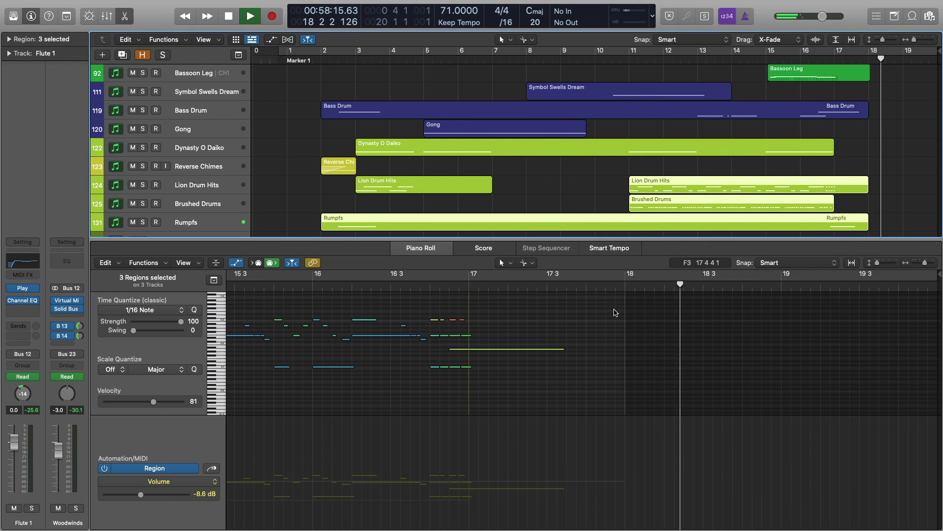
{"action": "key", "text": "space"}
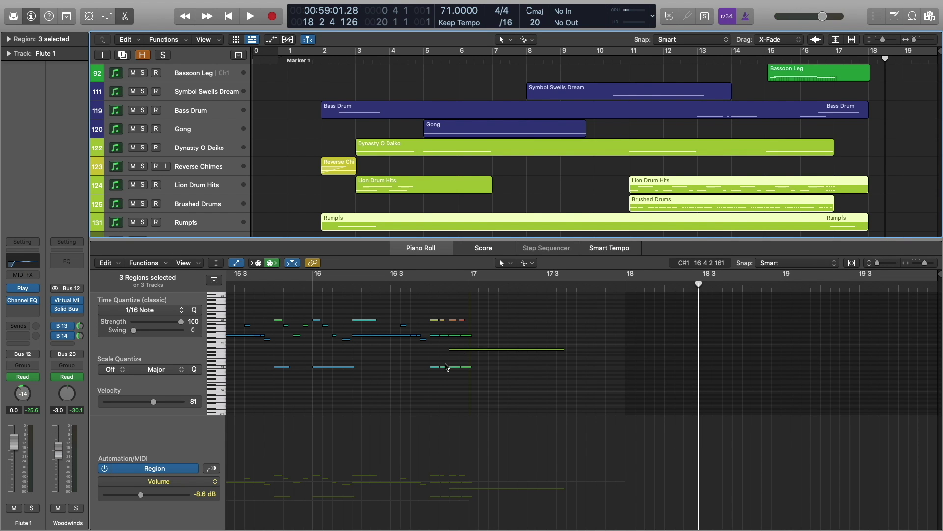
{"action": "left_click", "coordinate": [566, 204]}
{"action": "key", "text": "e"}
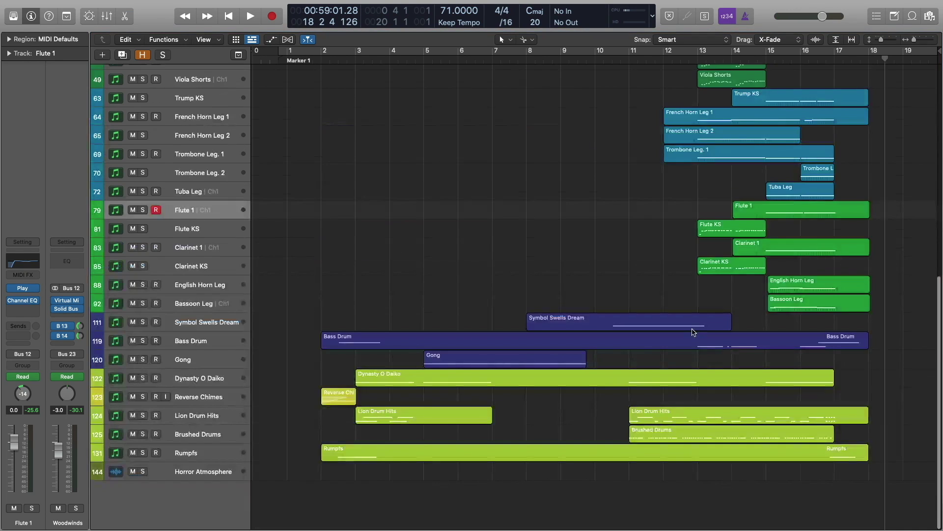
{"action": "scroll", "coordinate": [648, 294], "scroll_direction": "up", "scroll_amount": 2}
{"action": "scroll", "coordinate": [651, 300], "scroll_direction": "up", "scroll_amount": 10}
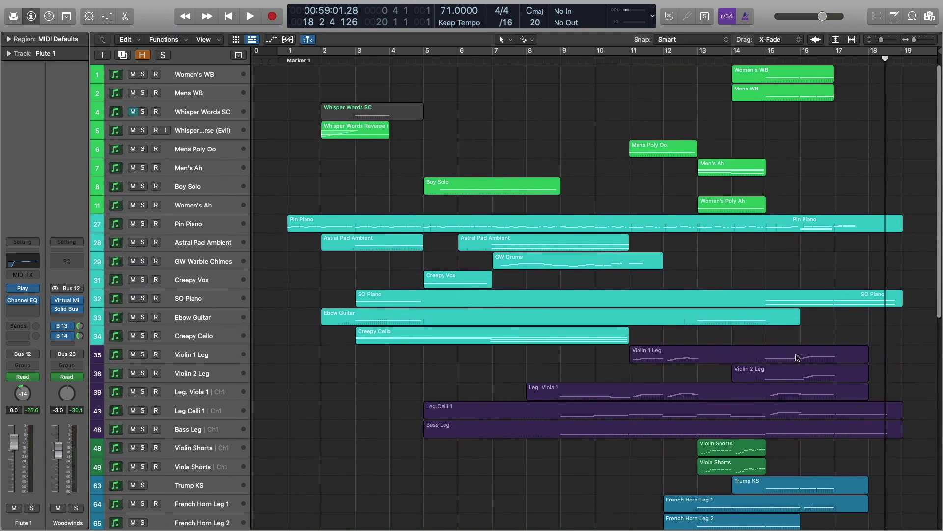
{"action": "double_click", "coordinate": [855, 302]}
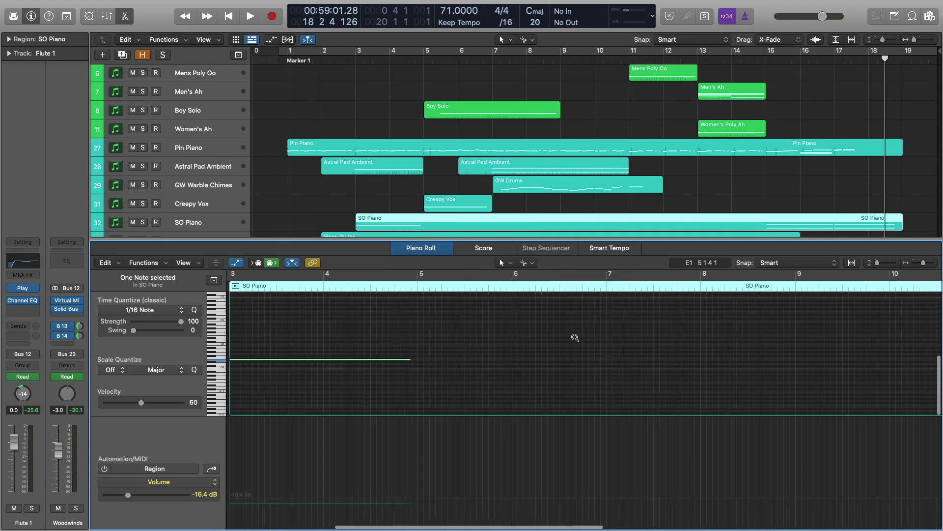
{"action": "scroll", "coordinate": [688, 338], "scroll_direction": "right", "scroll_amount": 3}
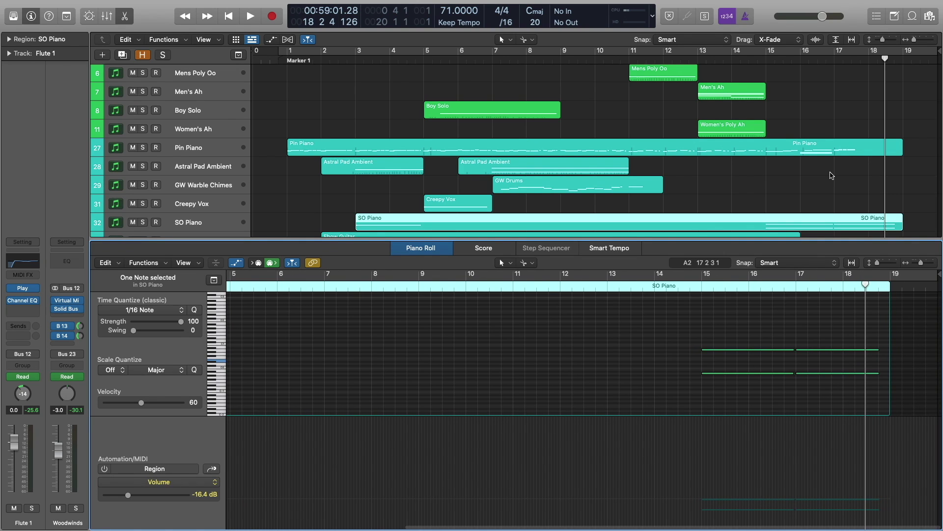
{"action": "left_click", "coordinate": [836, 154]}
{"action": "scroll", "coordinate": [843, 172], "scroll_direction": "down", "scroll_amount": 5}
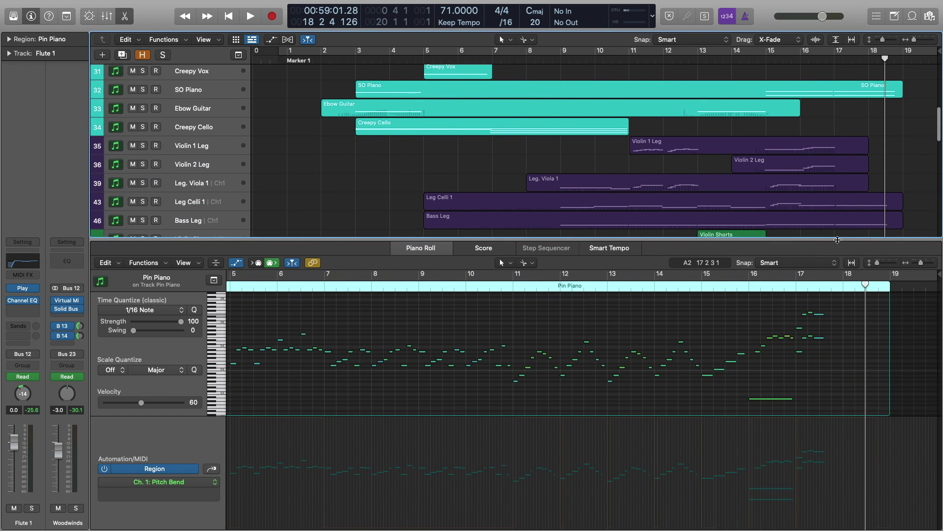
{"action": "key", "text": "e"}
{"action": "left_click", "coordinate": [813, 259]}
{"action": "scroll", "coordinate": [829, 261], "scroll_direction": "up", "scroll_amount": 5}
{"action": "scroll", "coordinate": [830, 259], "scroll_direction": "down", "scroll_amount": 1}
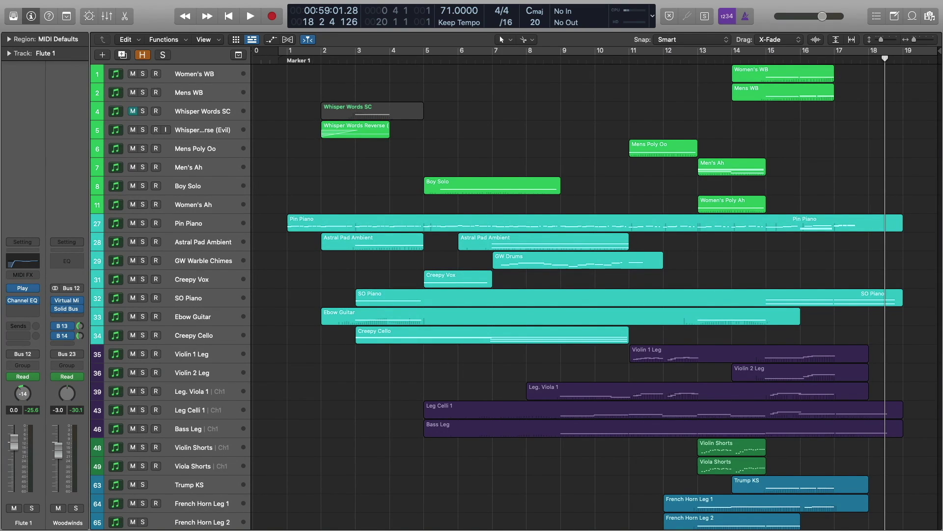
{"action": "left_click", "coordinate": [188, 92]}
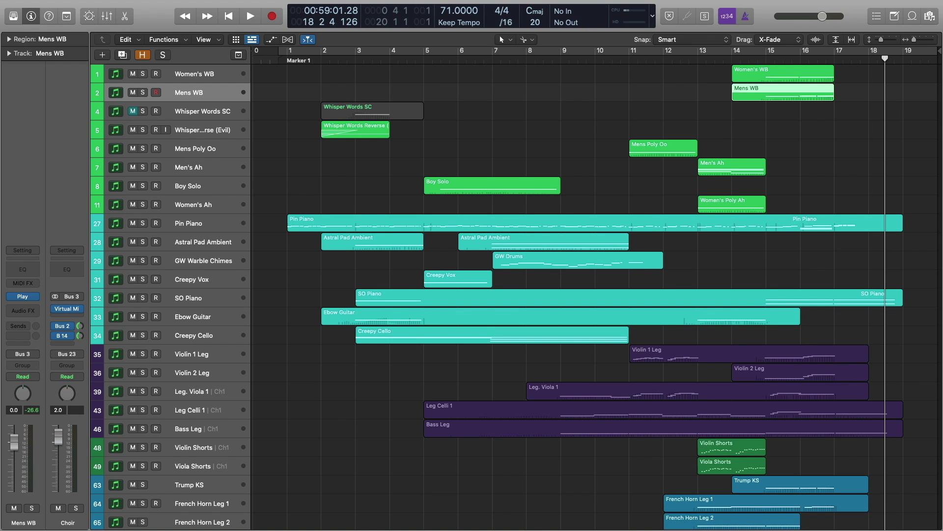
{"action": "key", "text": "v"}
{"action": "left_click_drag", "start_coordinate": [480, 69], "coordinate": [515, 132]}
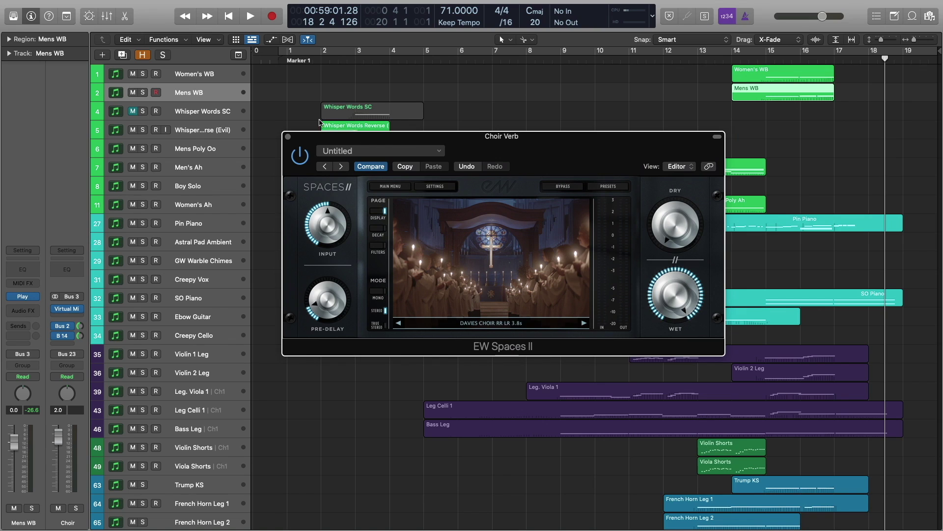
{"action": "key", "text": "v"}
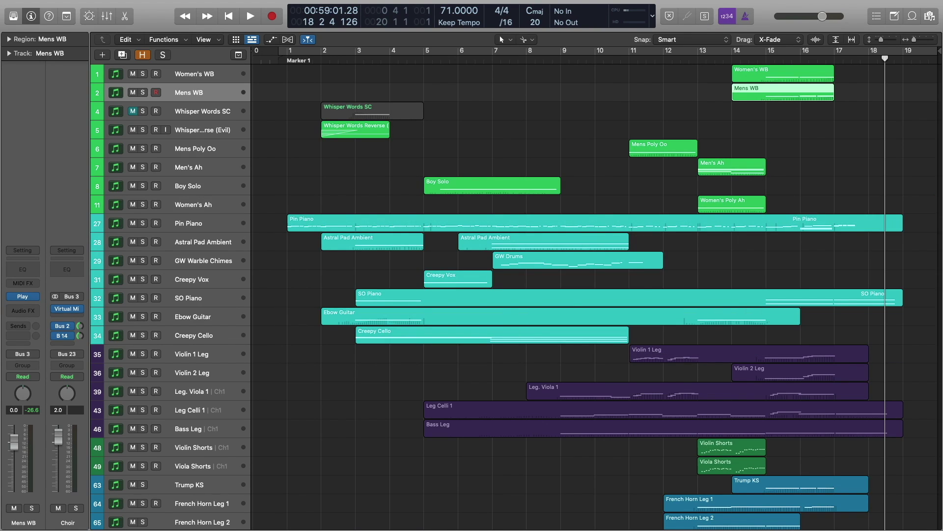
{"action": "left_click", "coordinate": [196, 223]}
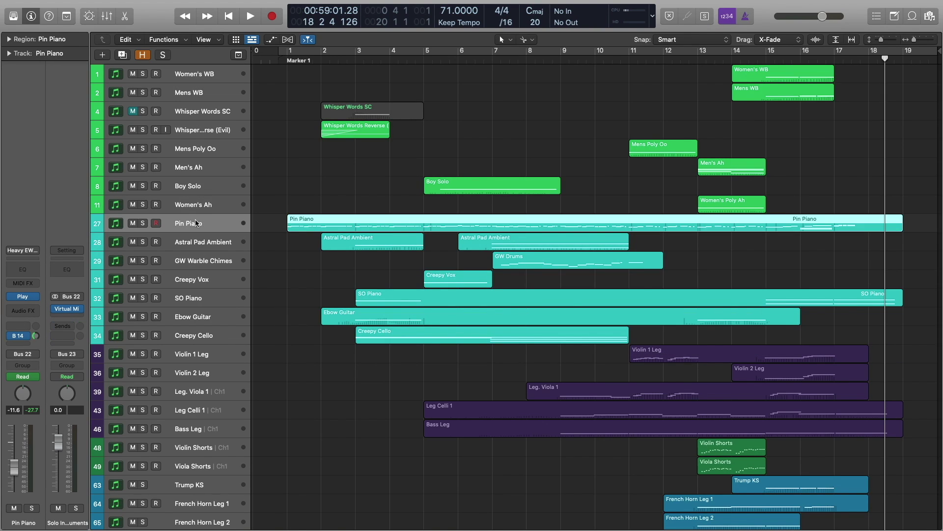
{"action": "left_click", "coordinate": [200, 244]}
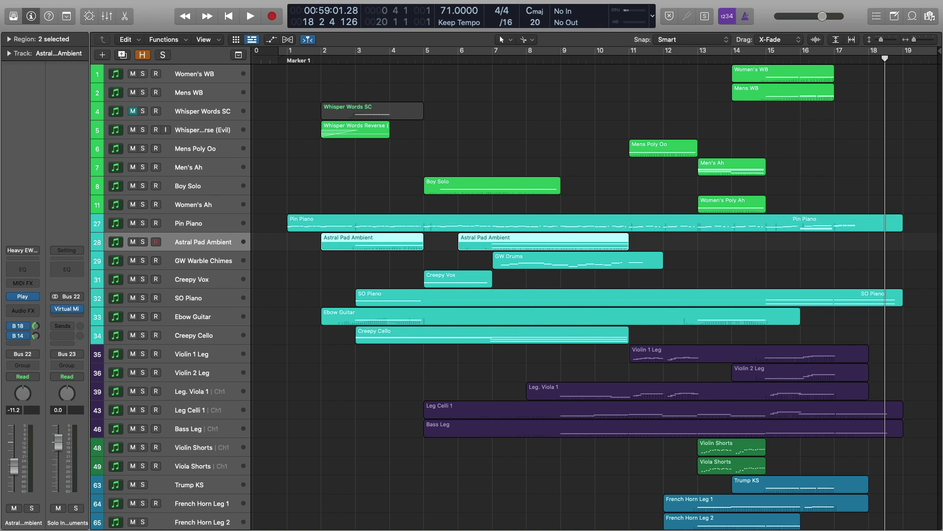
{"action": "key", "text": "v"}
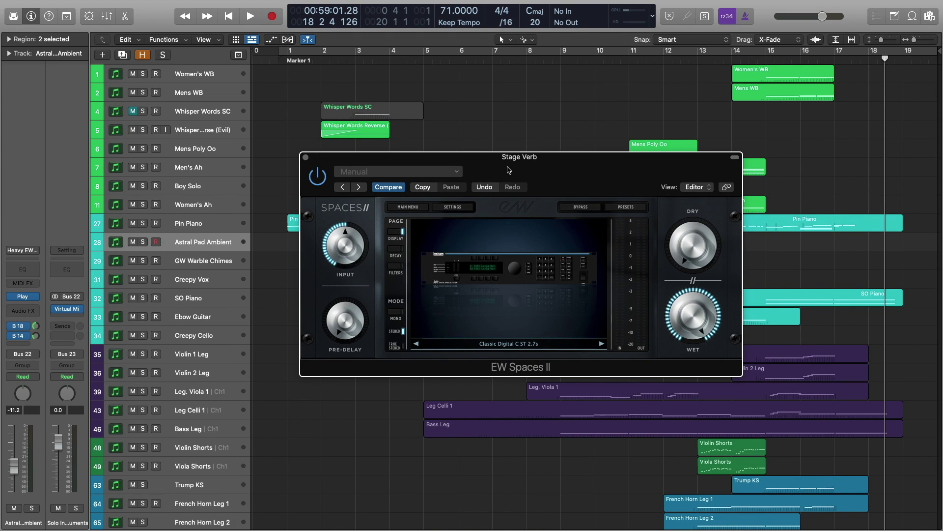
{"action": "key", "text": "super+w"}
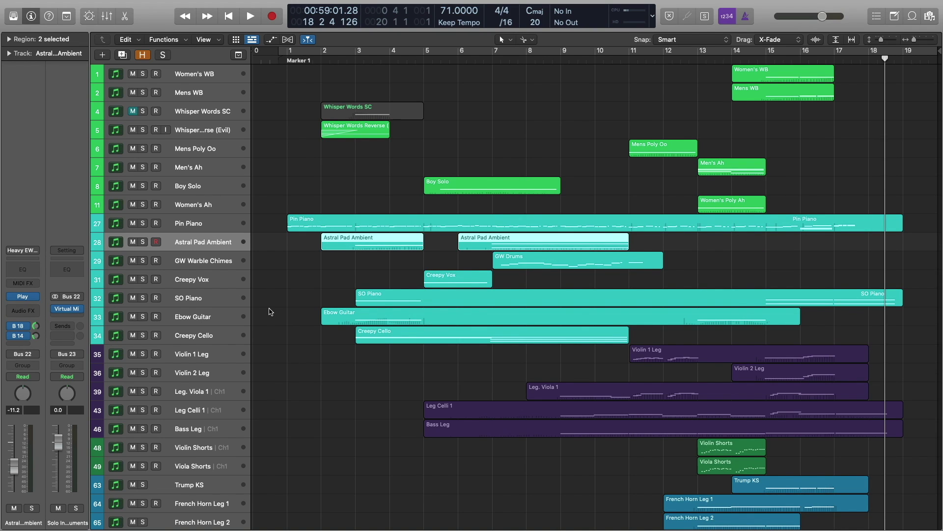
{"action": "left_click", "coordinate": [200, 266]}
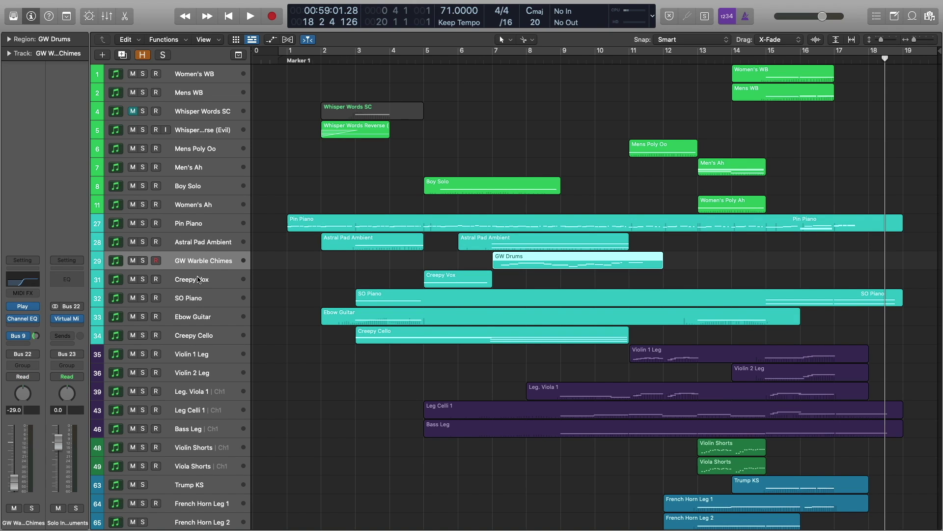
{"action": "left_click", "coordinate": [198, 279]}
{"action": "left_click", "coordinate": [210, 301]}
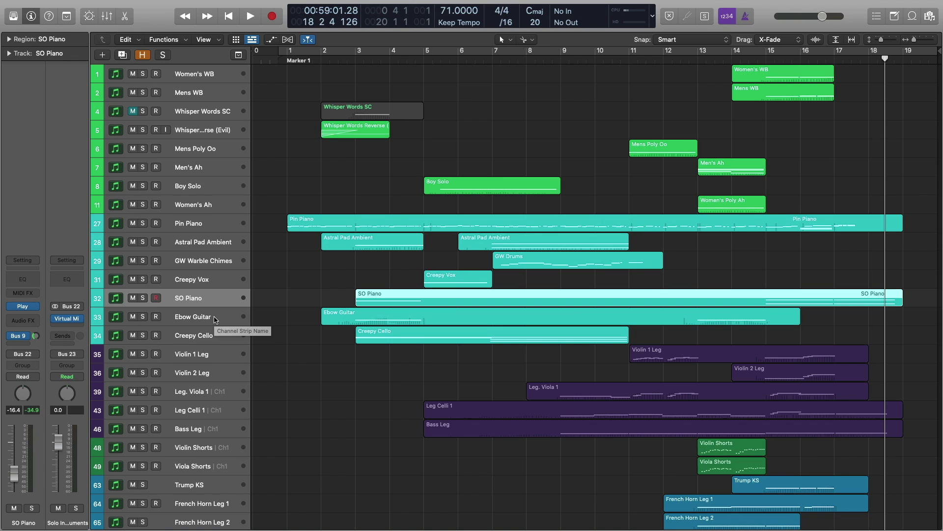
{"action": "left_click", "coordinate": [214, 319]}
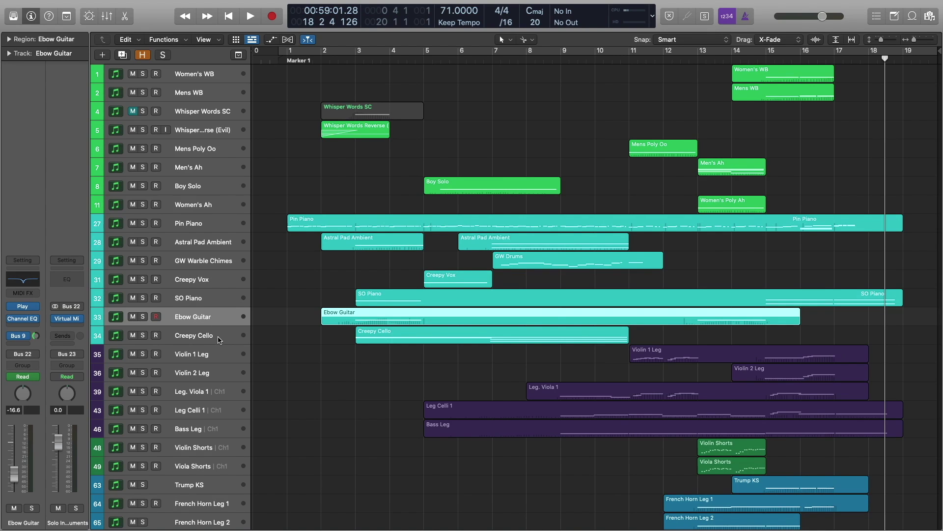
{"action": "left_click", "coordinate": [219, 338]}
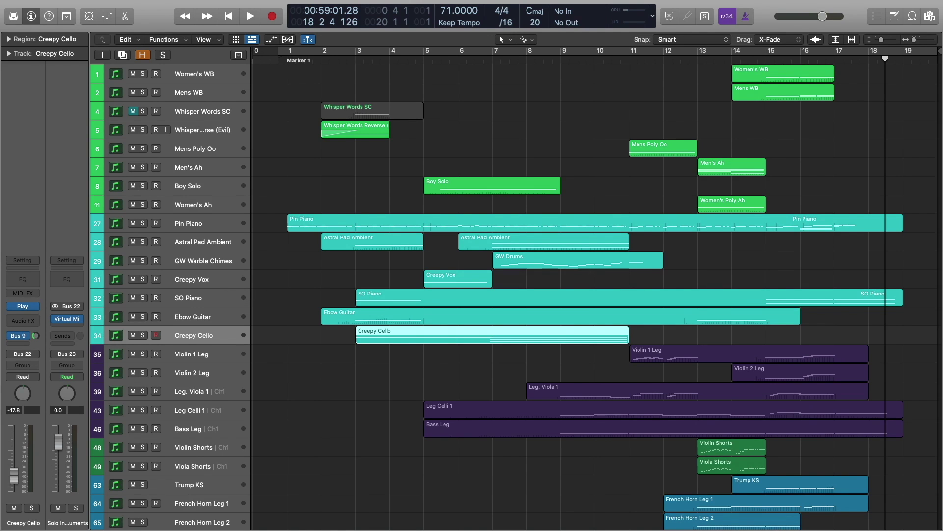
{"action": "left_click_drag", "start_coordinate": [942, 148], "coordinate": [528, 164]}
{"action": "key", "text": "super+w"}
{"action": "left_click", "coordinate": [217, 356]}
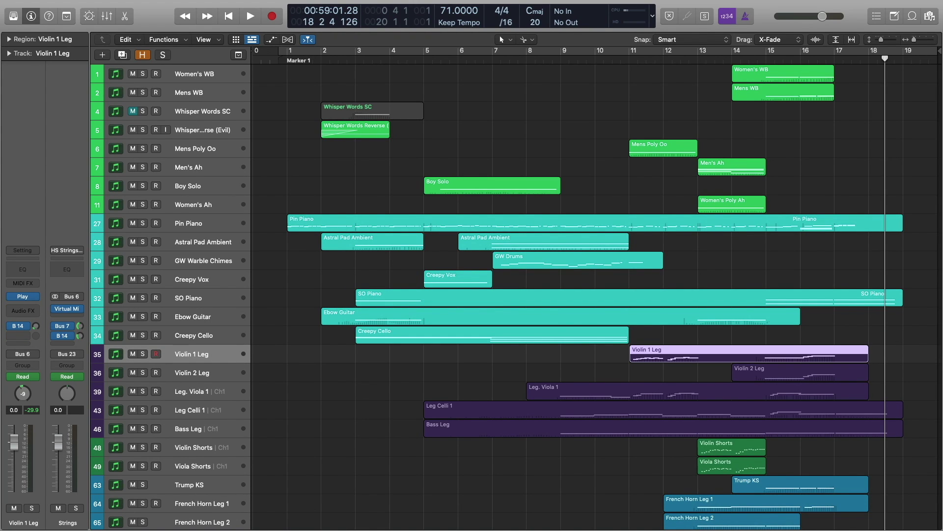
{"action": "left_click_drag", "start_coordinate": [425, 92], "coordinate": [639, 167]}
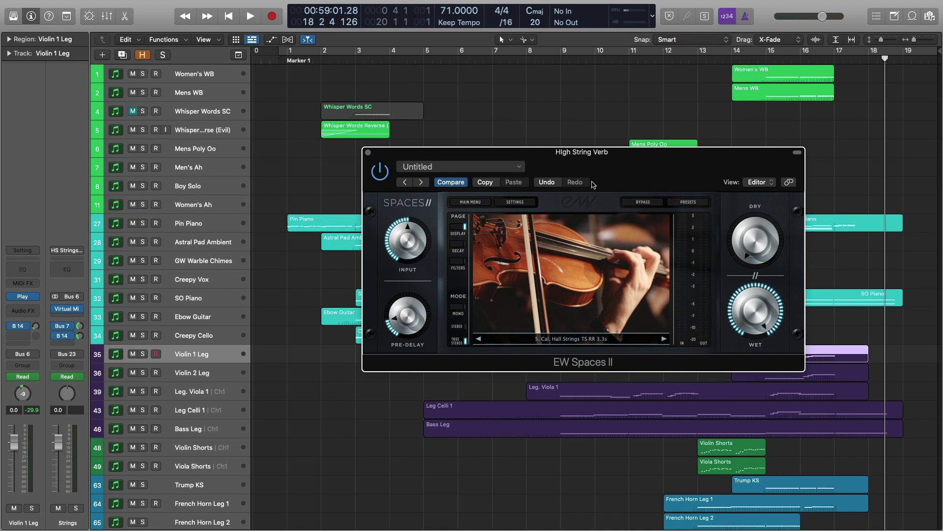
{"action": "key", "text": "super+w"}
{"action": "scroll", "coordinate": [384, 336], "scroll_direction": "down", "scroll_amount": 2}
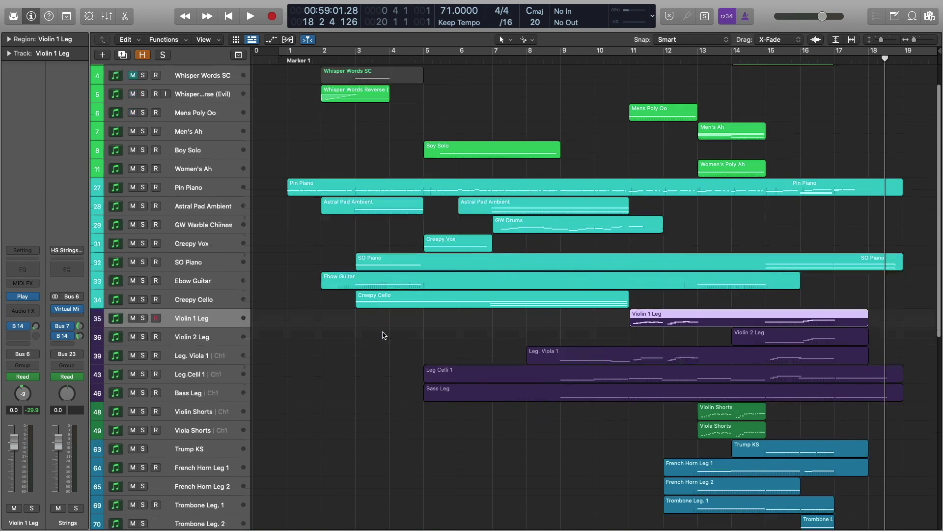
{"action": "scroll", "coordinate": [384, 336], "scroll_direction": "down", "scroll_amount": 6}
{"action": "left_click", "coordinate": [382, 332]}
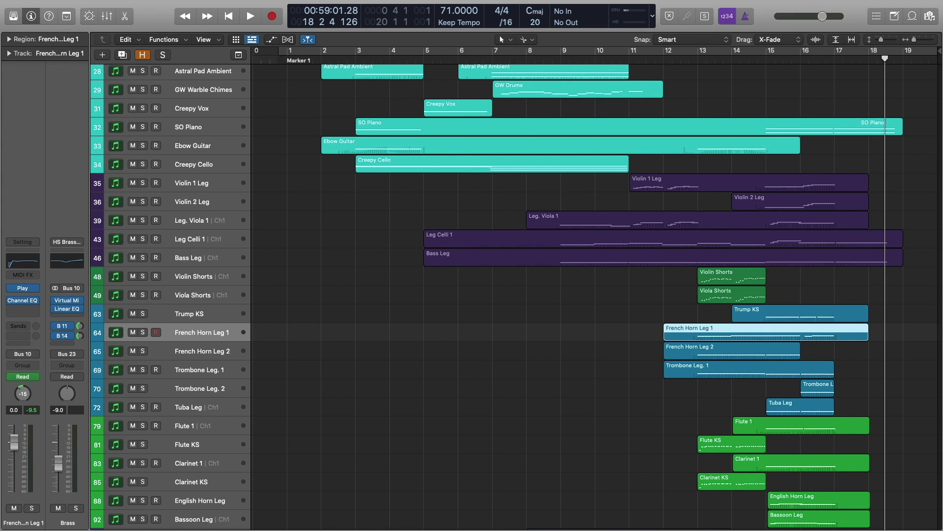
{"action": "key", "text": "v"}
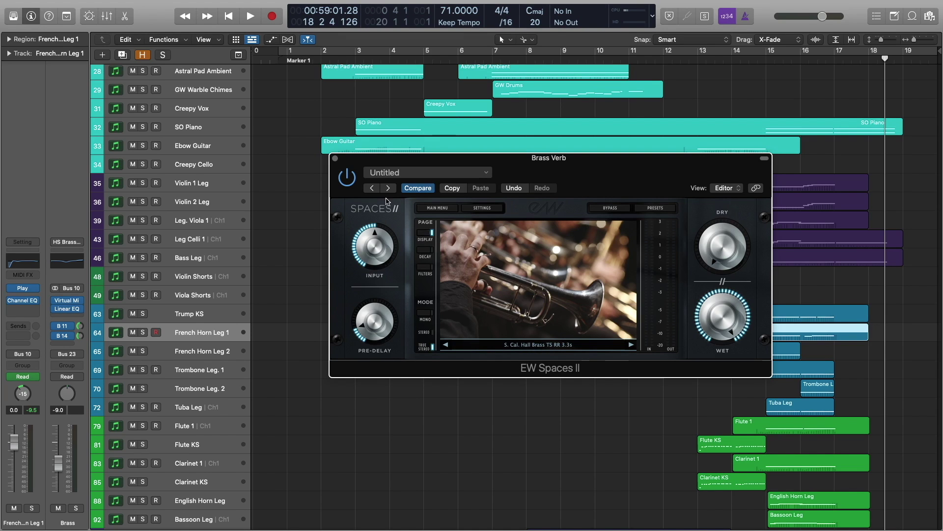
{"action": "key", "text": "v"}
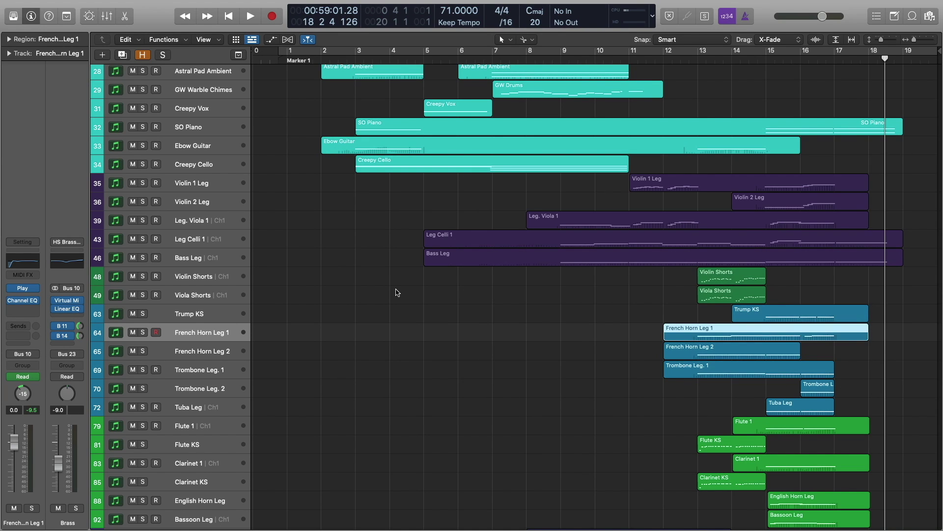
{"action": "scroll", "coordinate": [467, 158], "scroll_direction": "down", "scroll_amount": 8}
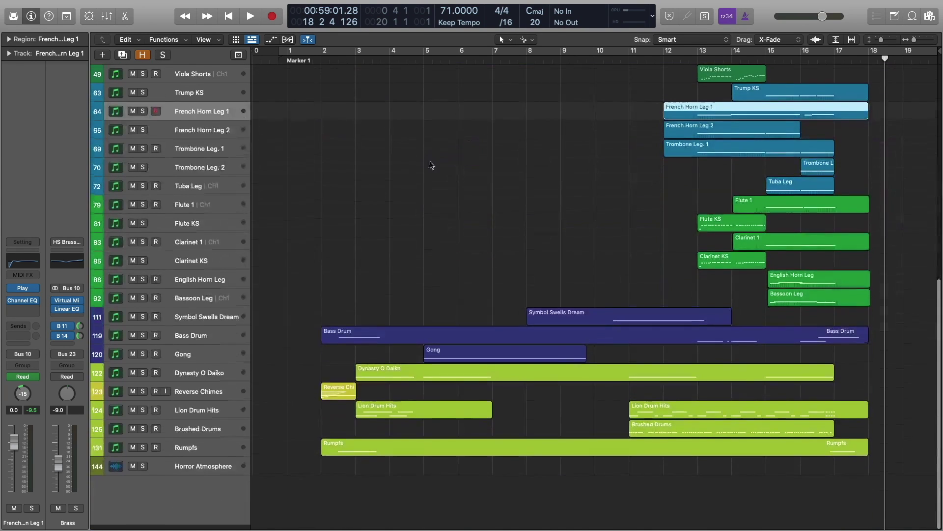
{"action": "left_click", "coordinate": [198, 320]}
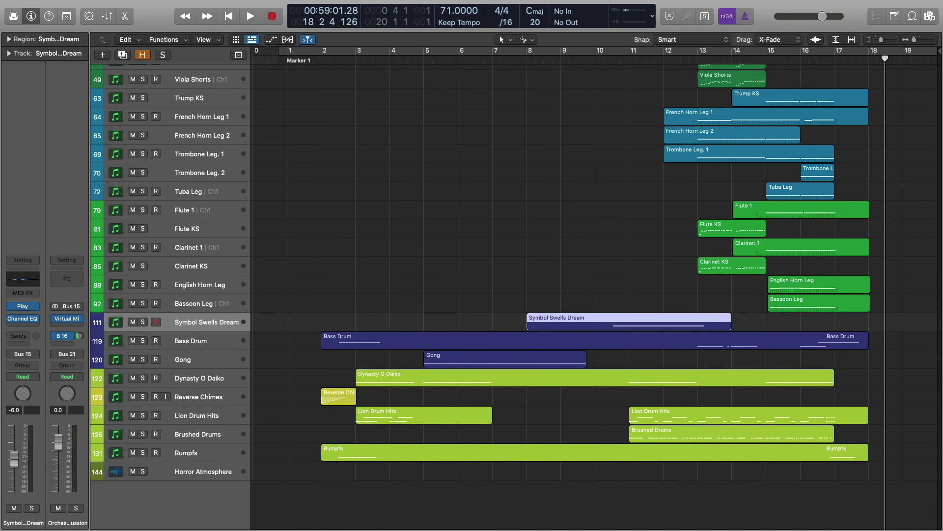
{"action": "key", "text": "v"}
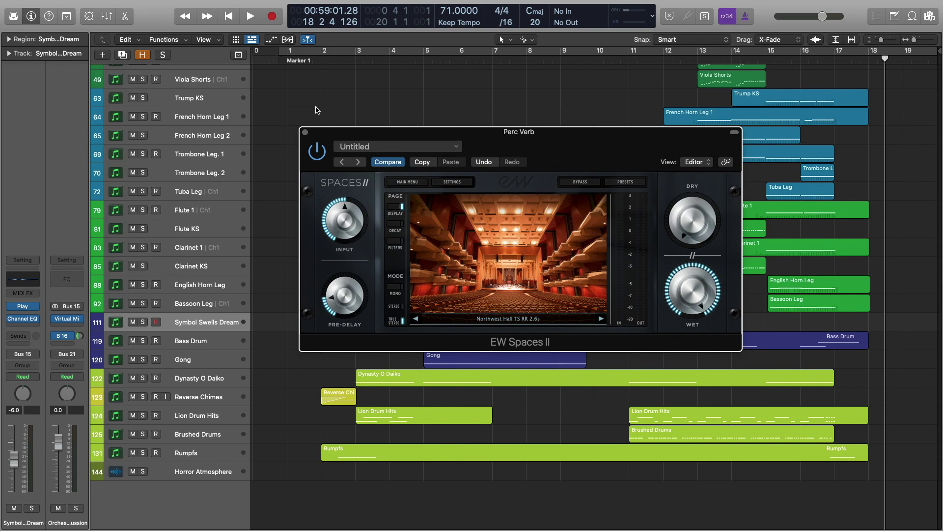
{"action": "key", "text": "v"}
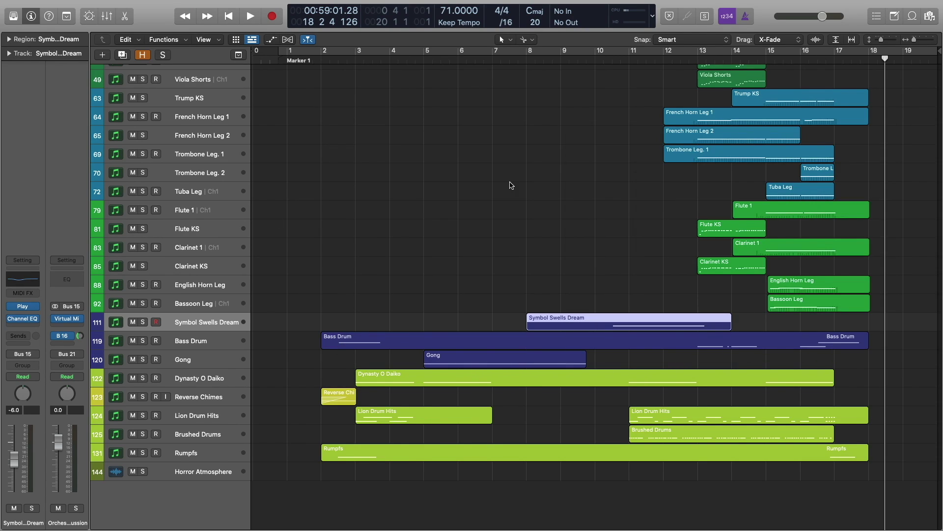